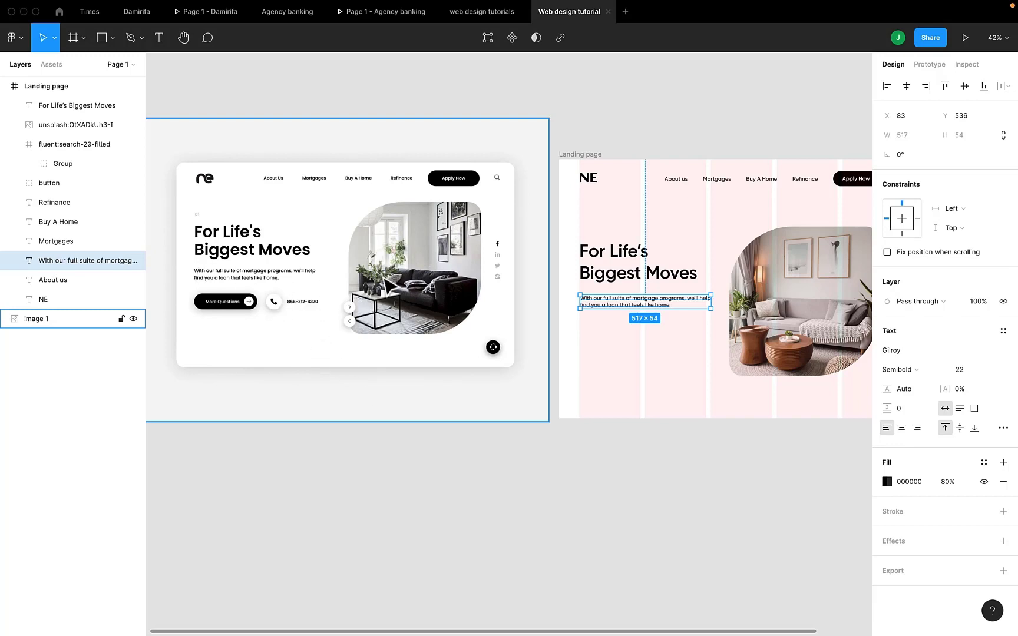
- Duplicate the header's Apply Now button and place the copy below the hero paragraph, aligned to its left edge at X 80
left_click(610, 326)
scroll(613, 327, "right", 2)
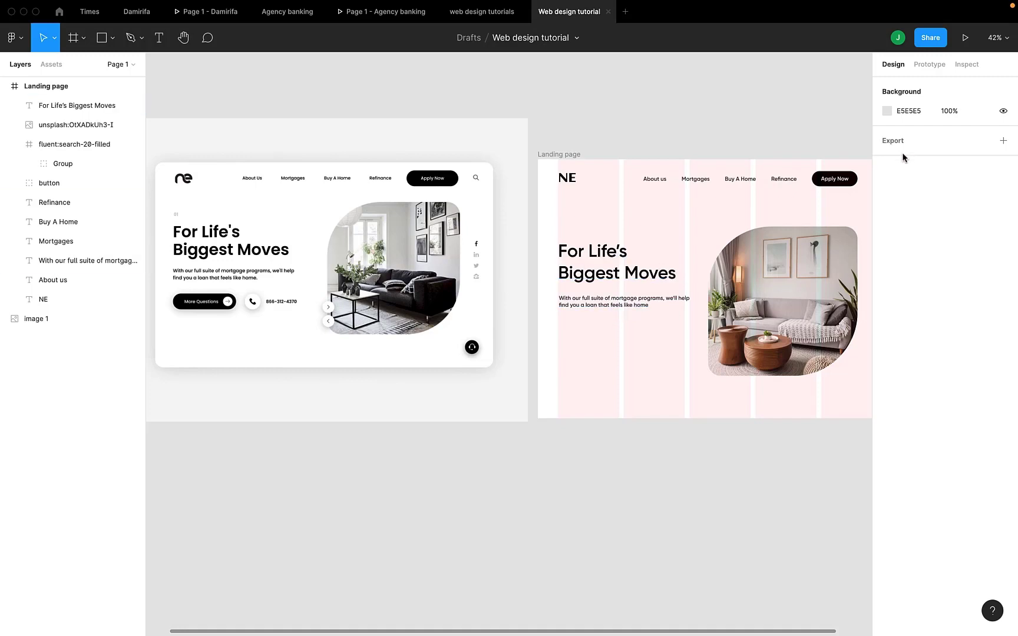
left_click(837, 183)
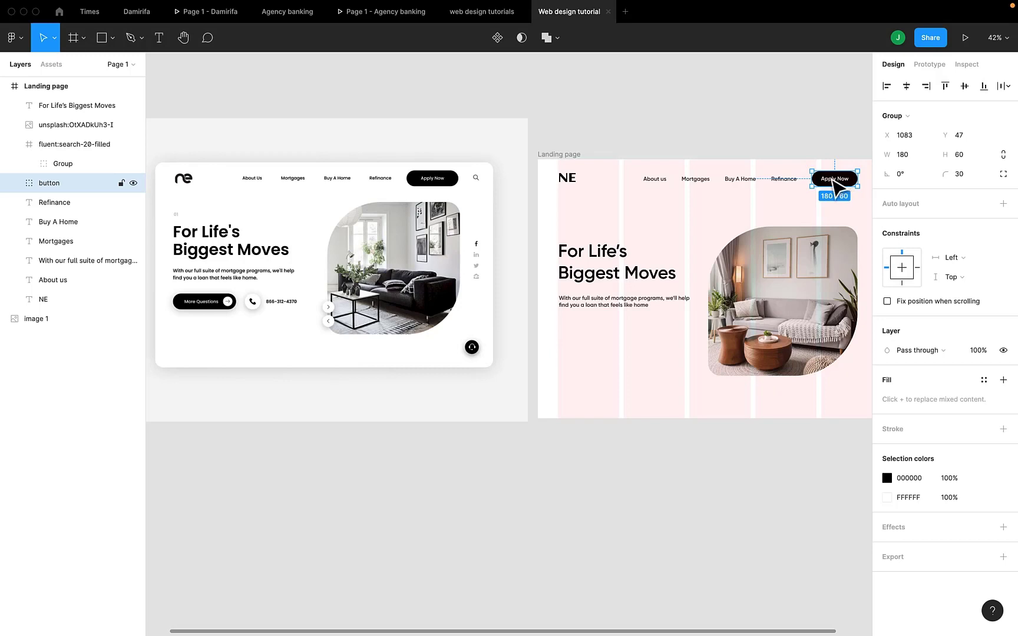
key("super+d")
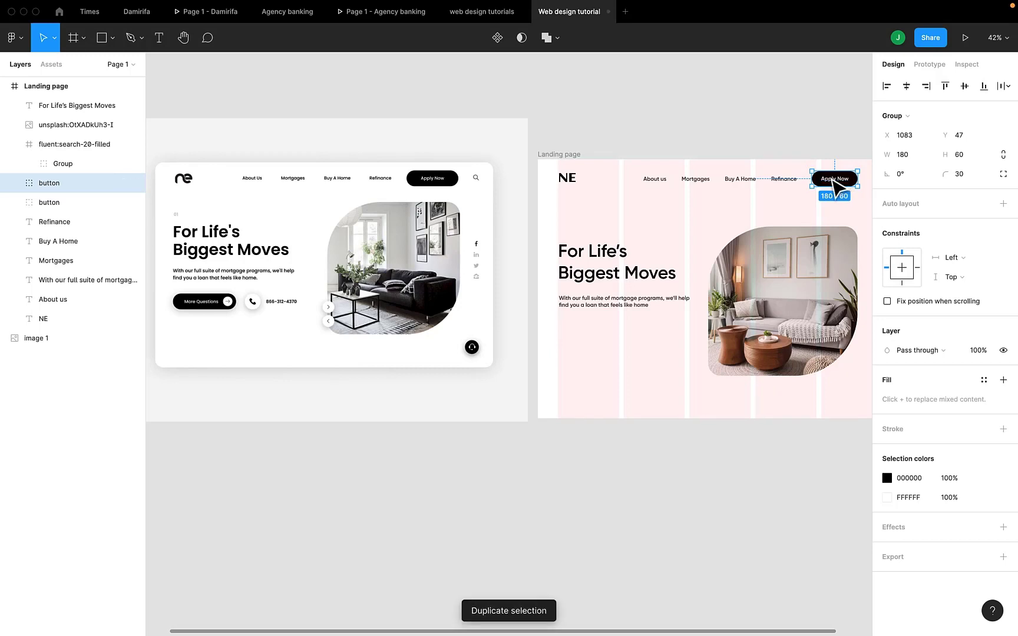
left_click_drag(833, 181, 580, 338)
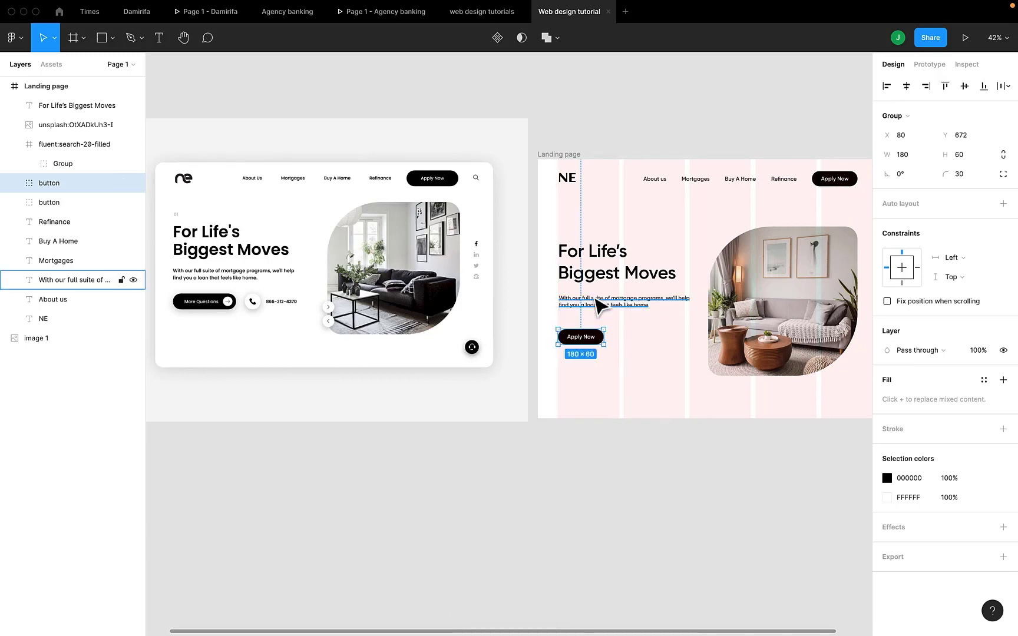
- Nudge the copied button up to Y 650, leaving a 60 px gap below the hero paragraph
key("Up")
key("Up")
key("Up")
key("Up")
key("Up")
key("Up")
key("Up")
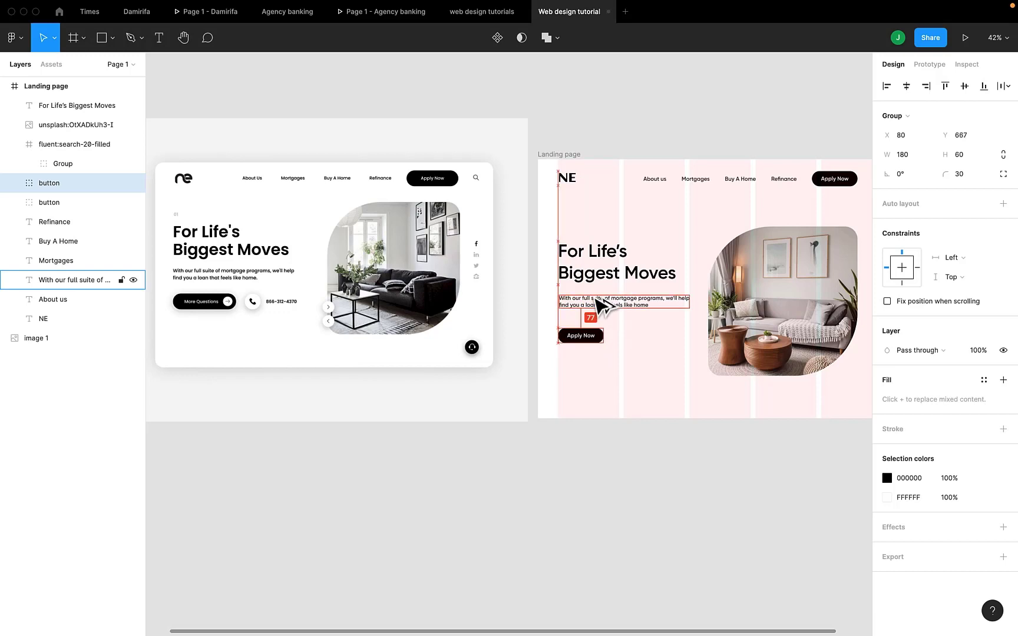
key("Up")
key("Up")
key("Up")
key("Up")
key("Up")
key("Up")
key("Up")
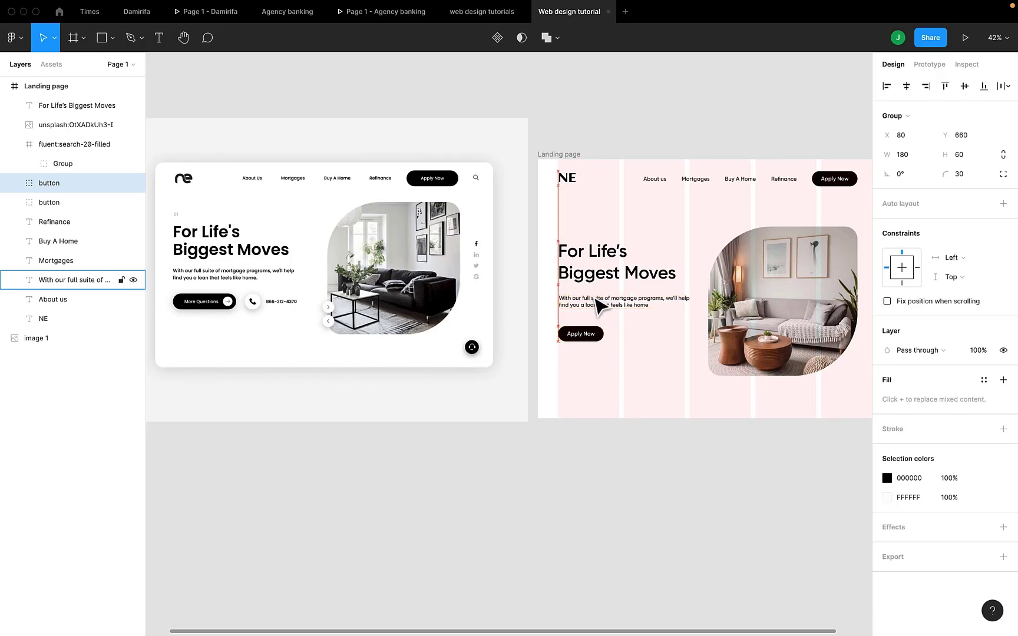
key("Up")
key("Up")
key("Up")
key("Up")
key("Up")
key("Up")
key("Up")
key("Up")
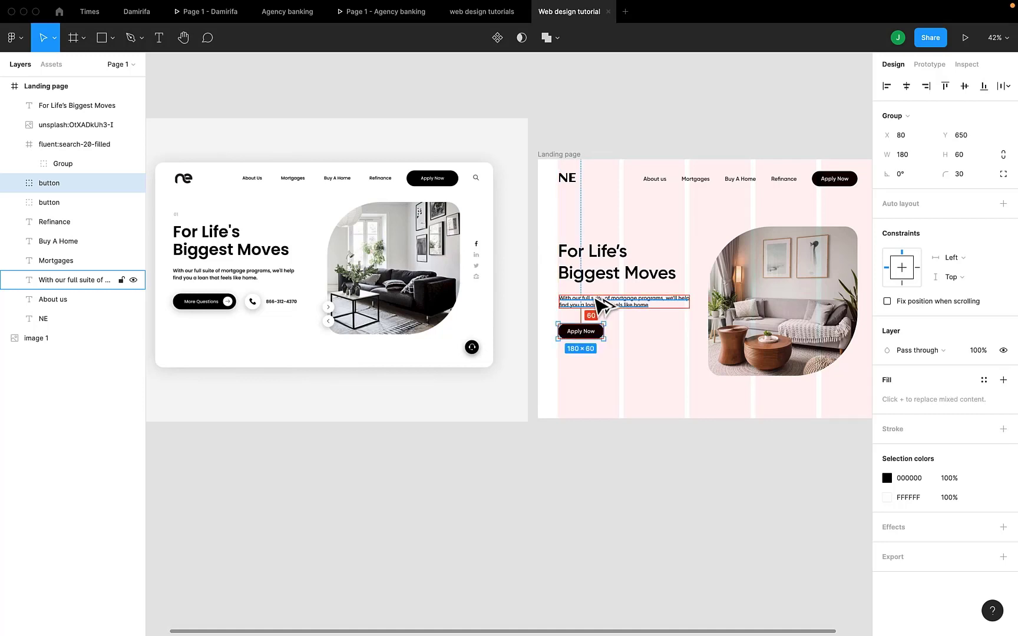
- Widen the black rectangle inside the copied hero button to about 273 px
scroll(604, 341, "up", 5)
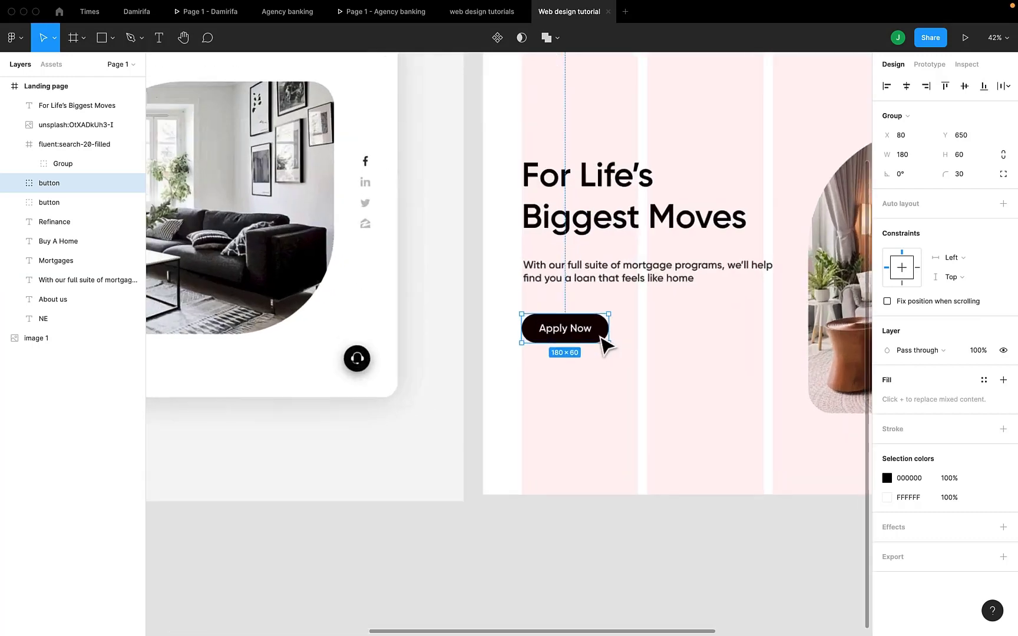
scroll(601, 339, "down", 6)
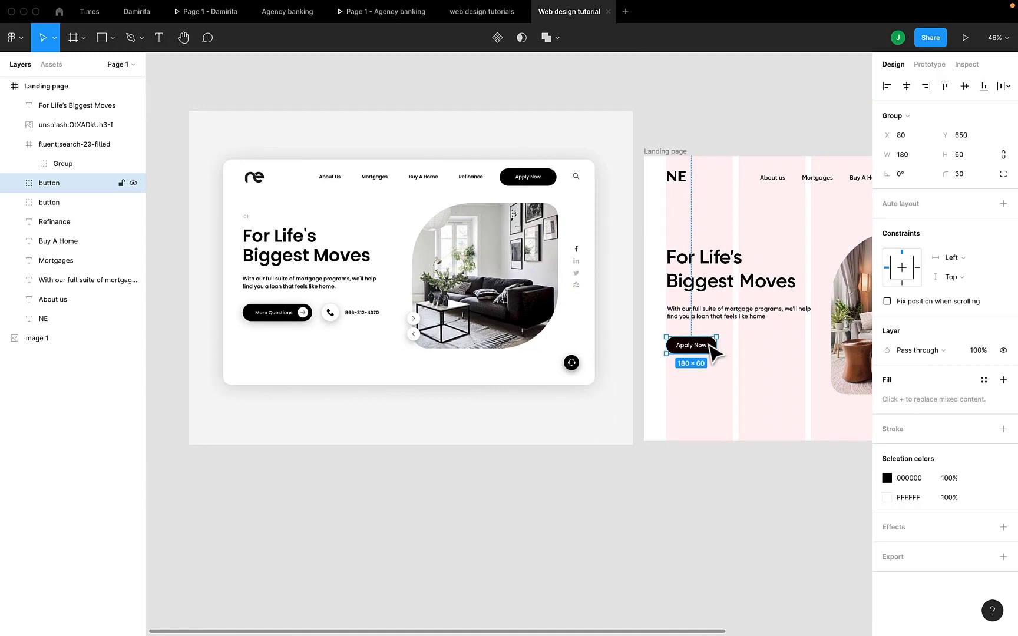
scroll(761, 341, "up", 3)
left_click(759, 342)
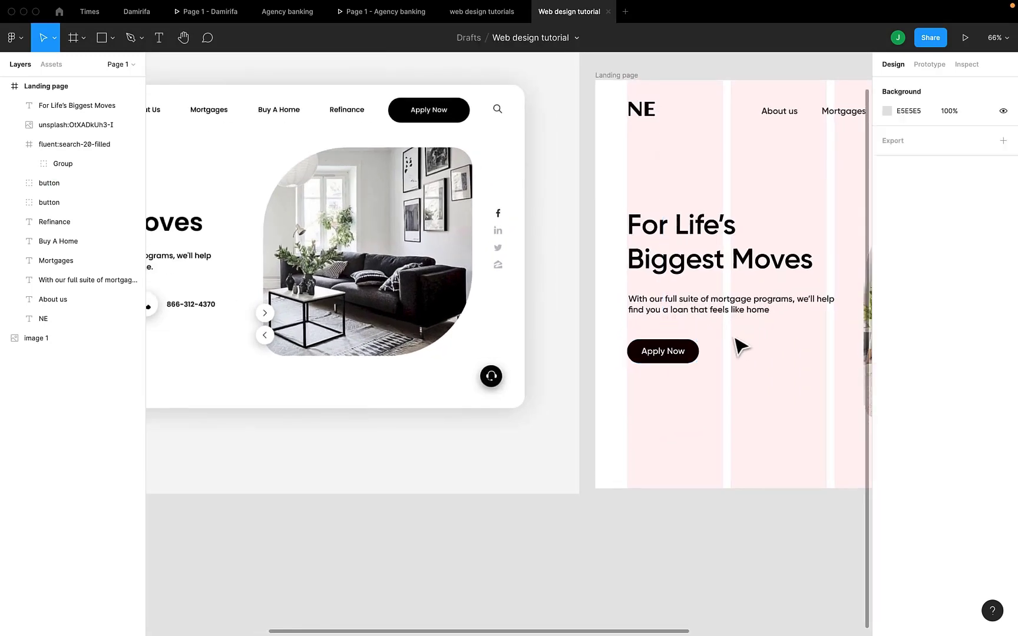
left_click(689, 347)
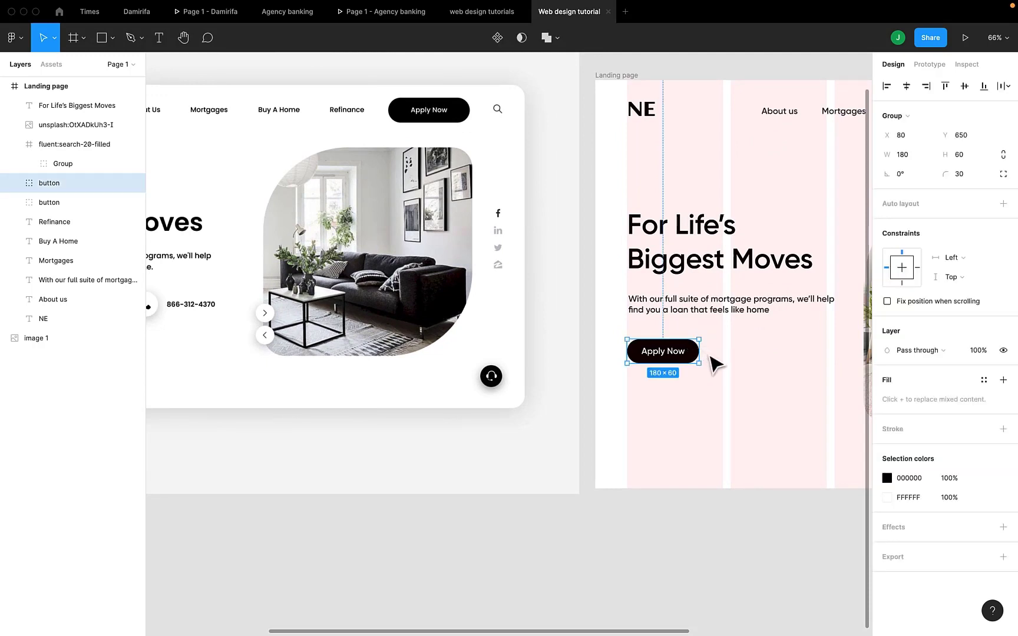
double_click(693, 348)
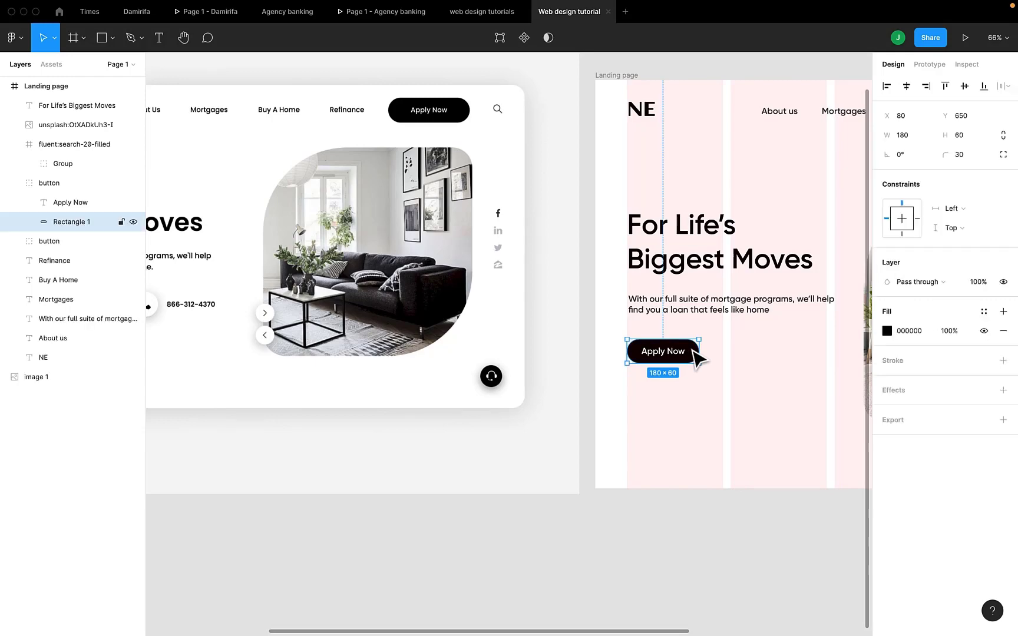
scroll(701, 353, "down", 2)
scroll(706, 350, "down", 4)
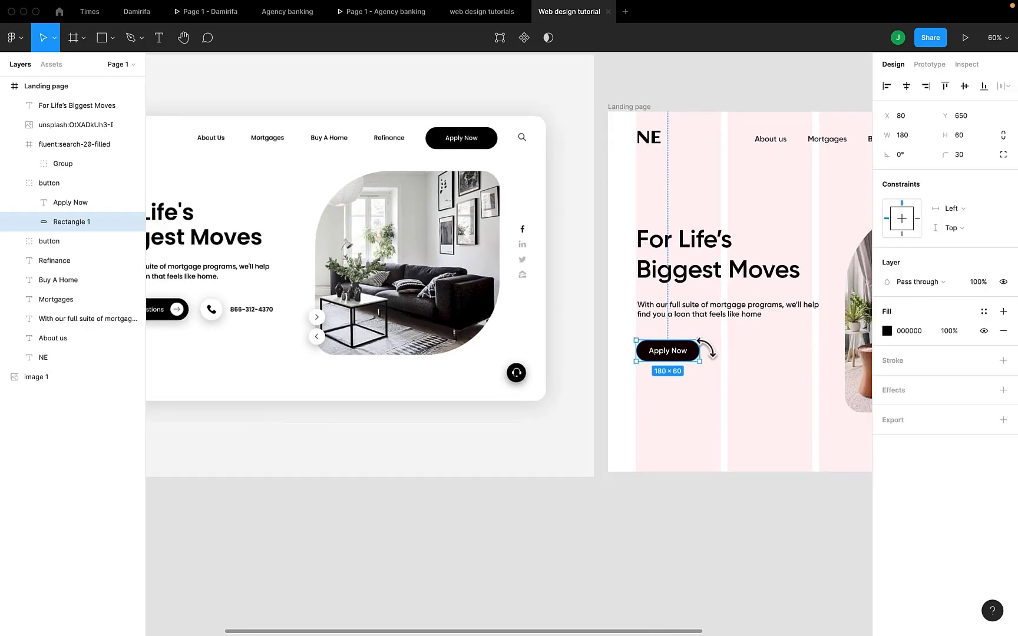
scroll(705, 347, "up", 1)
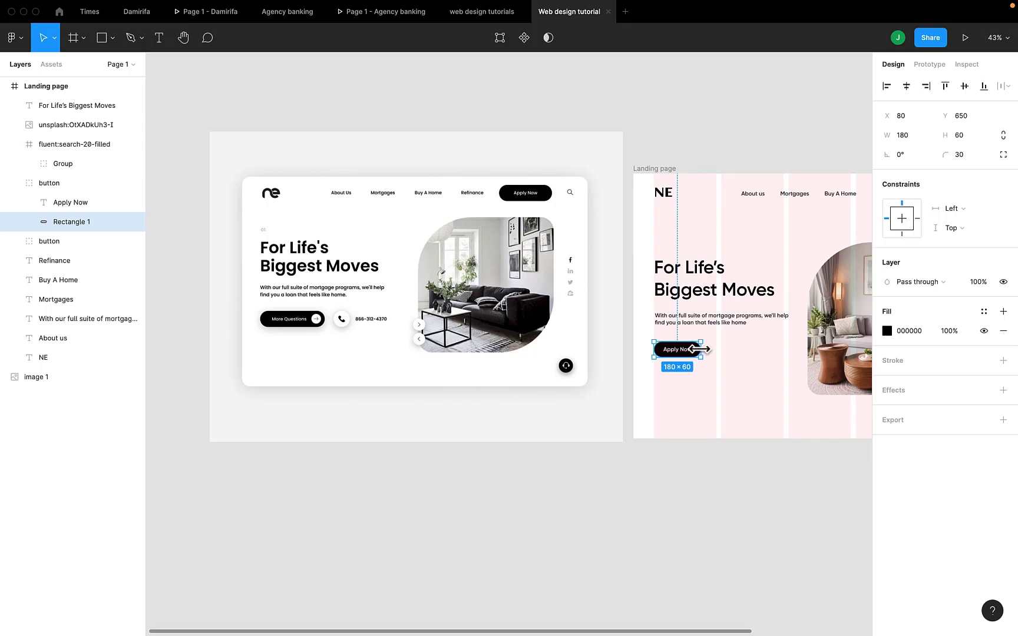
left_click_drag(700, 350, 725, 350)
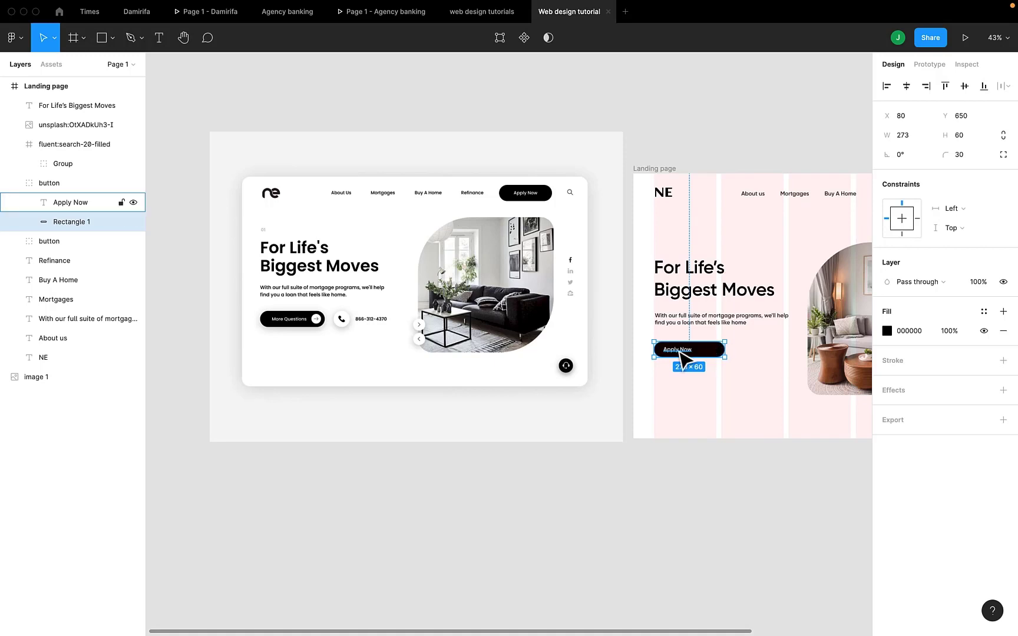
- Set the font size of the copied button's Apply Now label to 20
double_click(678, 349)
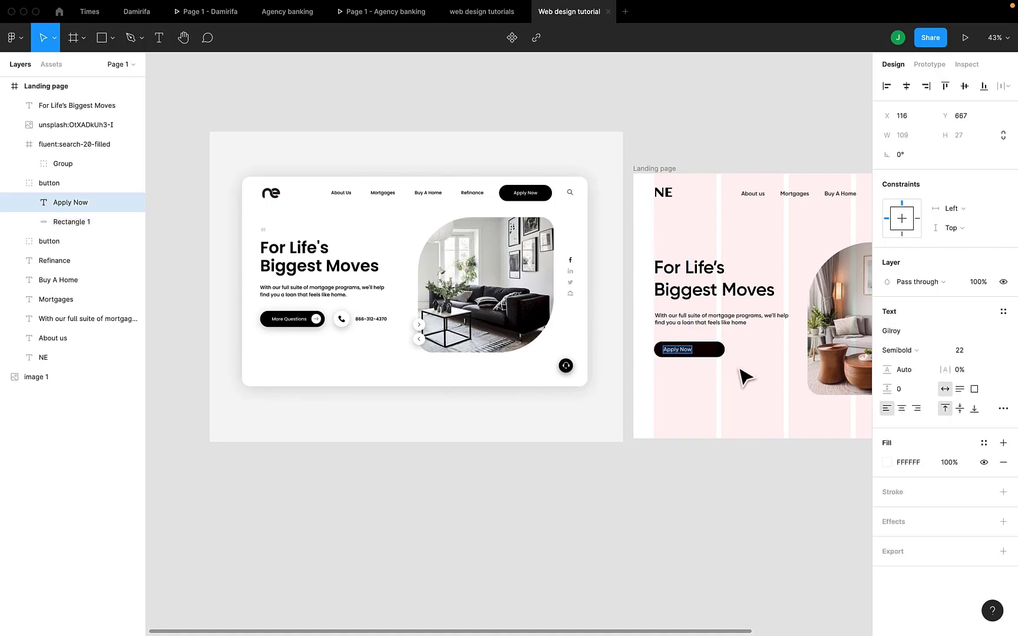
key("Escape")
left_click(960, 352)
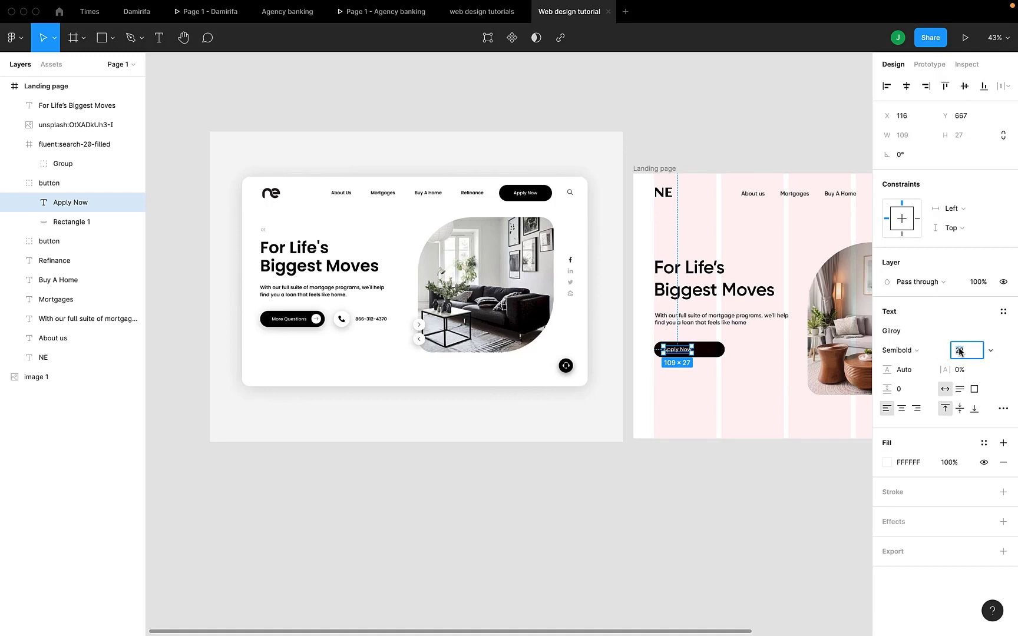
type("21")
key("Return")
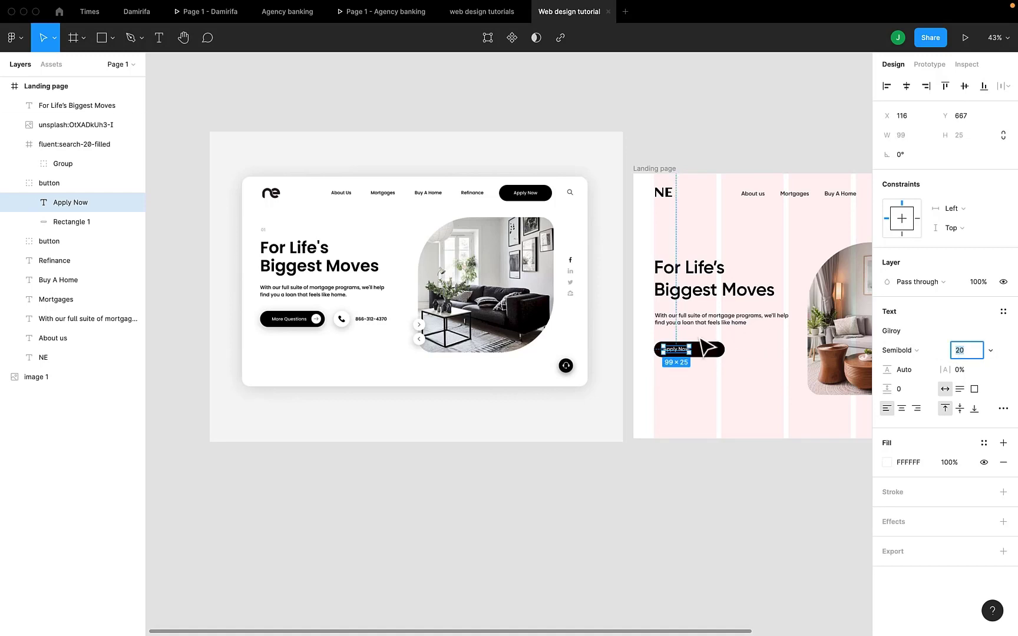
- Change the copied button's label text to "More Questions"
scroll(677, 351, "up", 2)
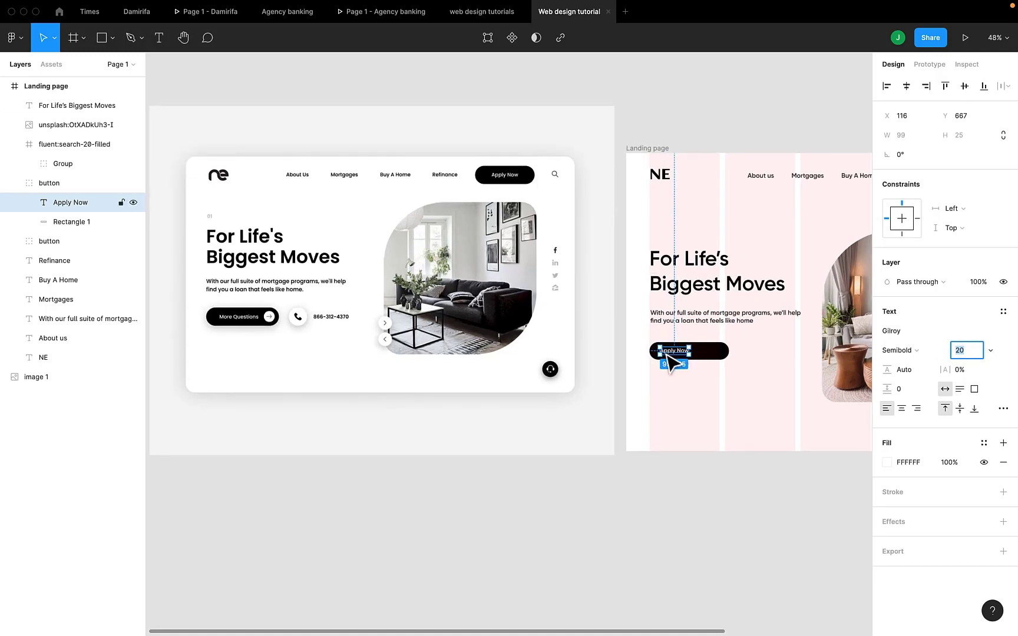
double_click(665, 352)
type("Mor")
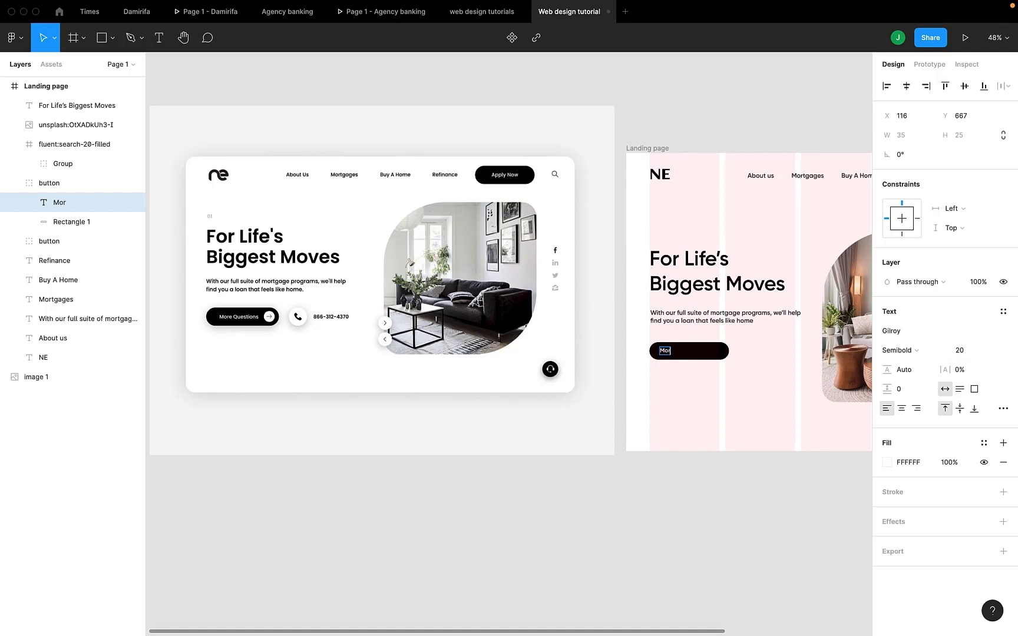
type("e Questions")
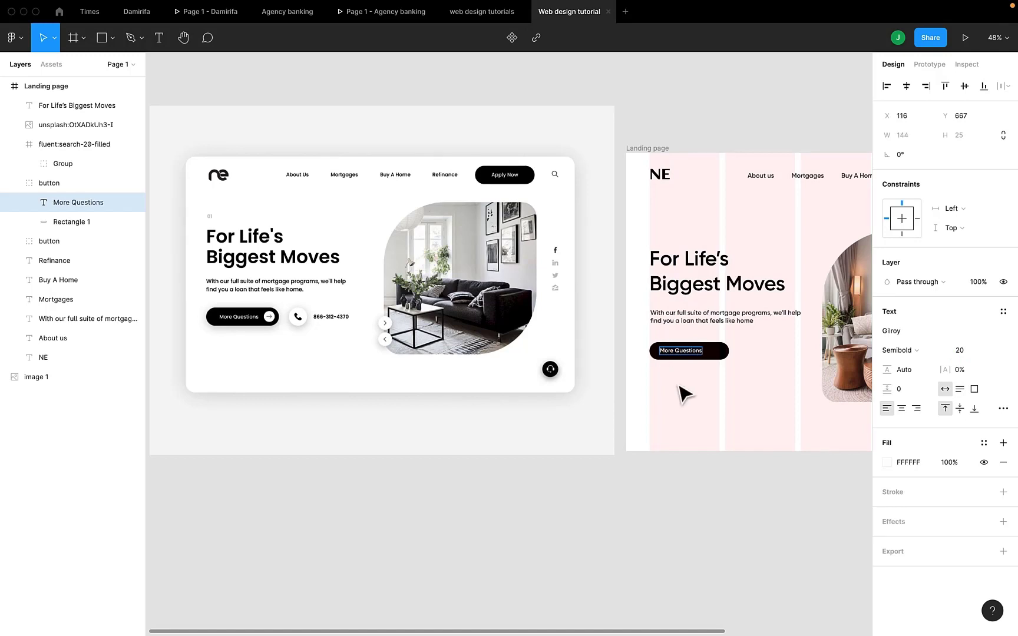
key("Escape")
scroll(682, 357, "up", 1)
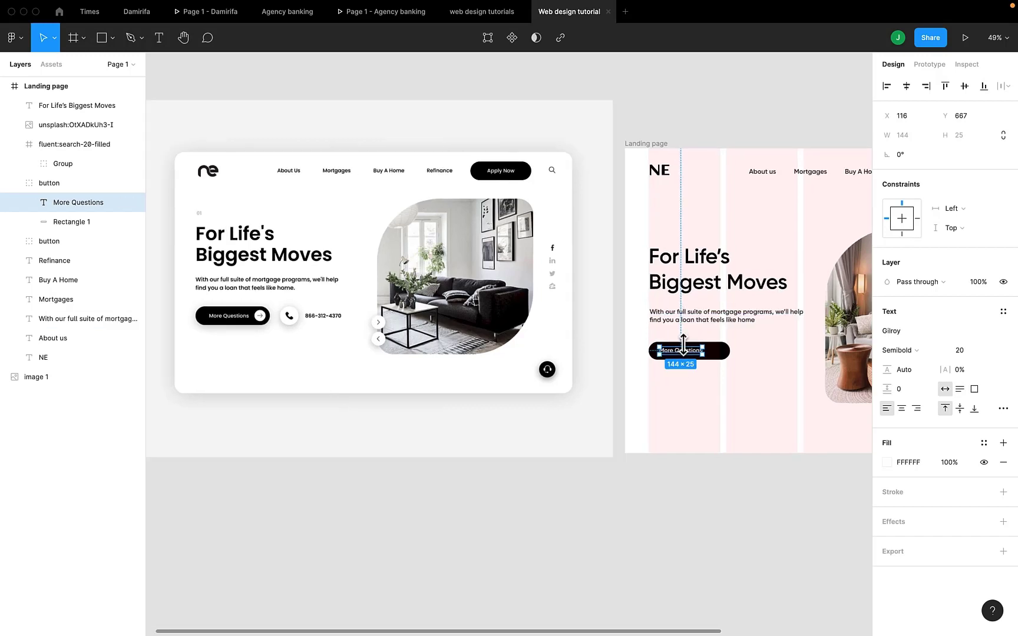
left_click(696, 374)
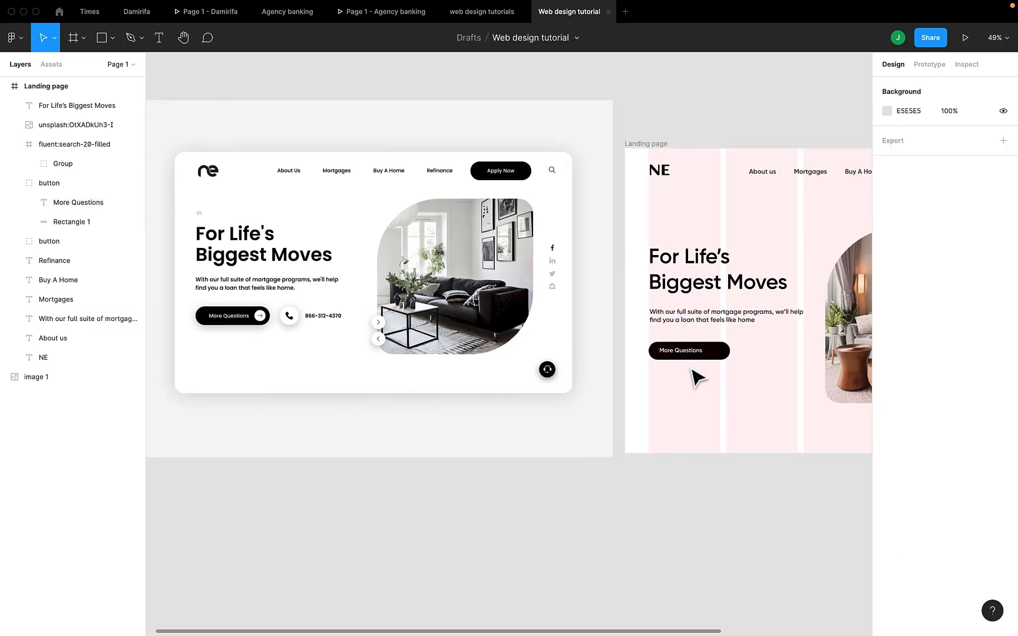
- Draw a circle of about 41 × 41 px inside the right end of the More Questions button
scroll(272, 311, "up", 3)
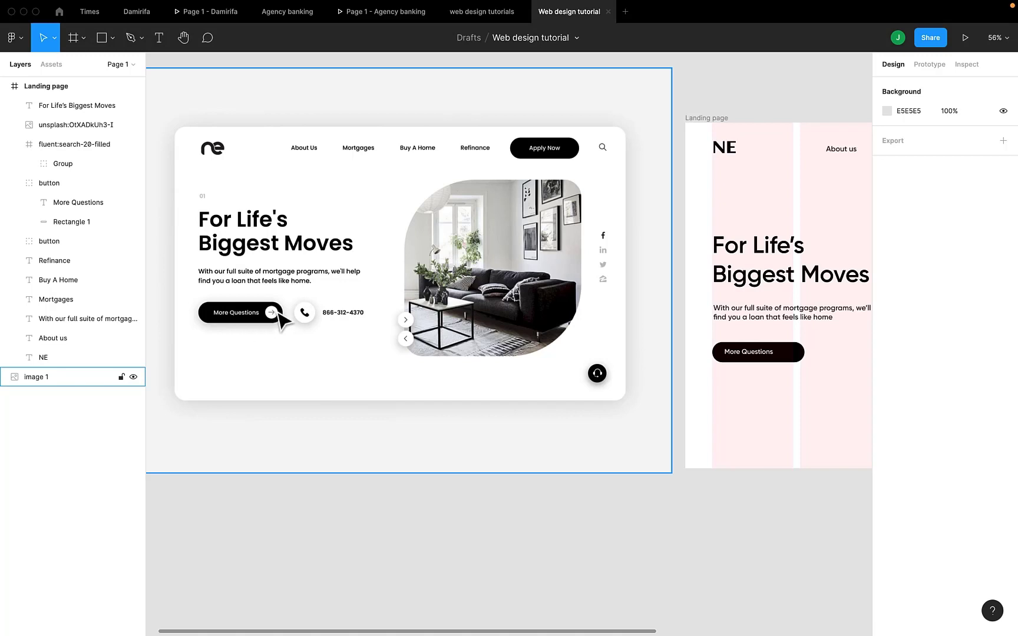
scroll(386, 332, "right", 3)
scroll(386, 333, "right", 1)
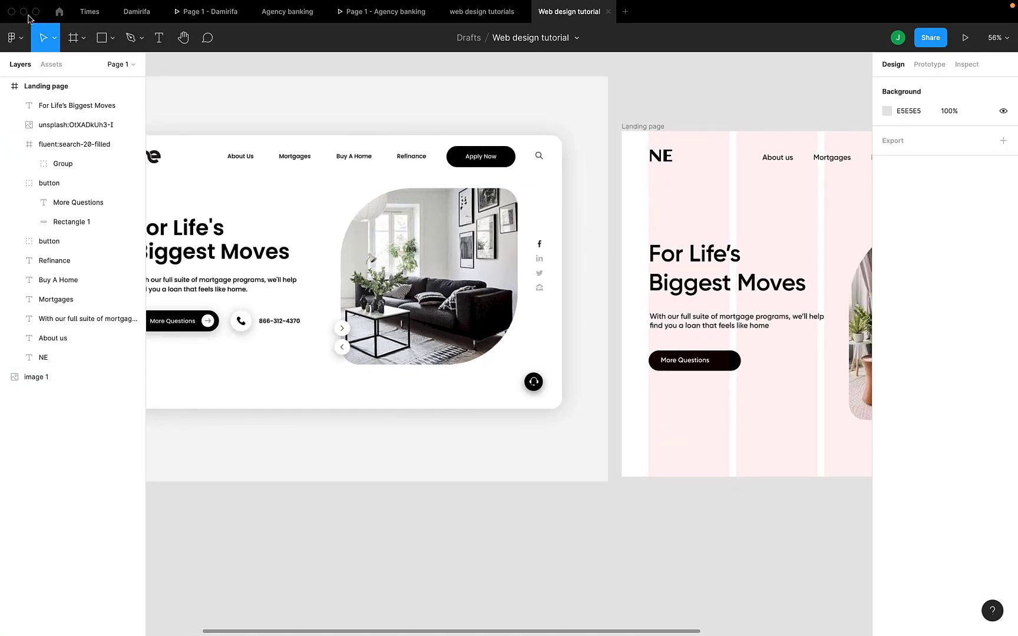
left_click(113, 40)
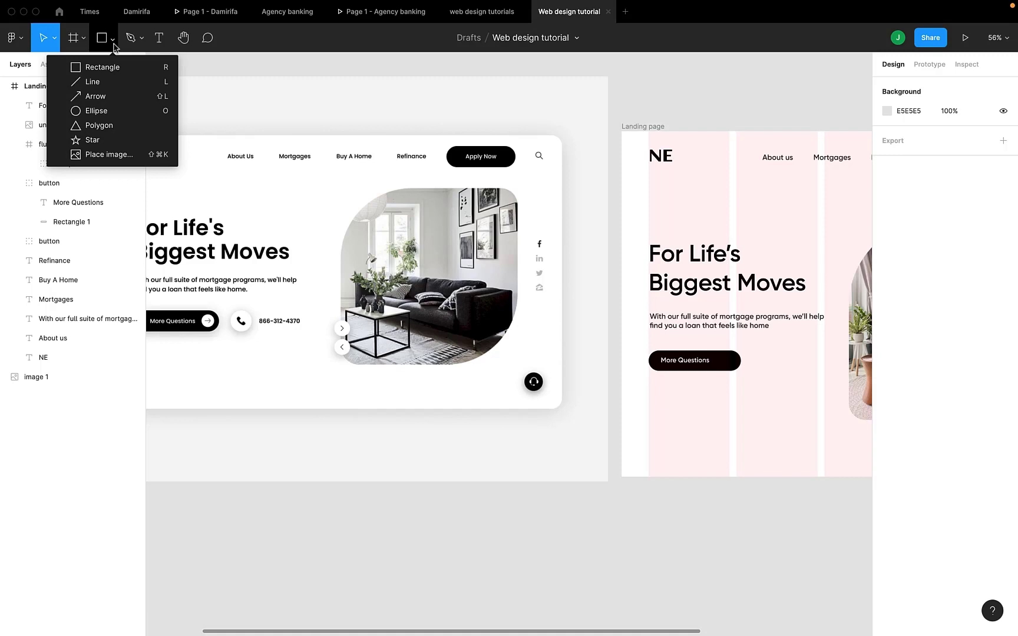
left_click(101, 111)
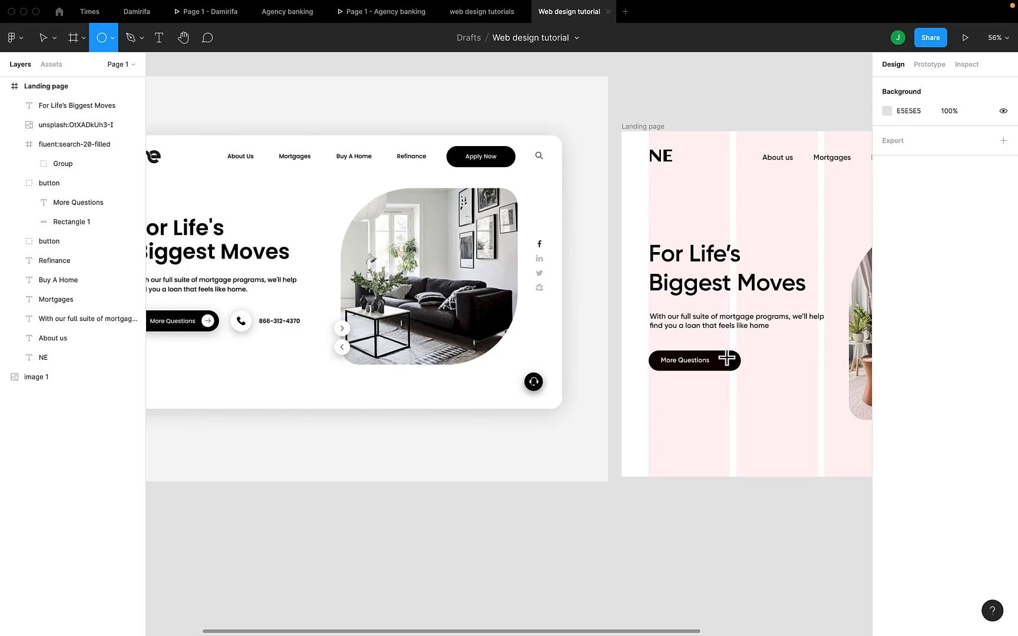
scroll(726, 359, "up", 2)
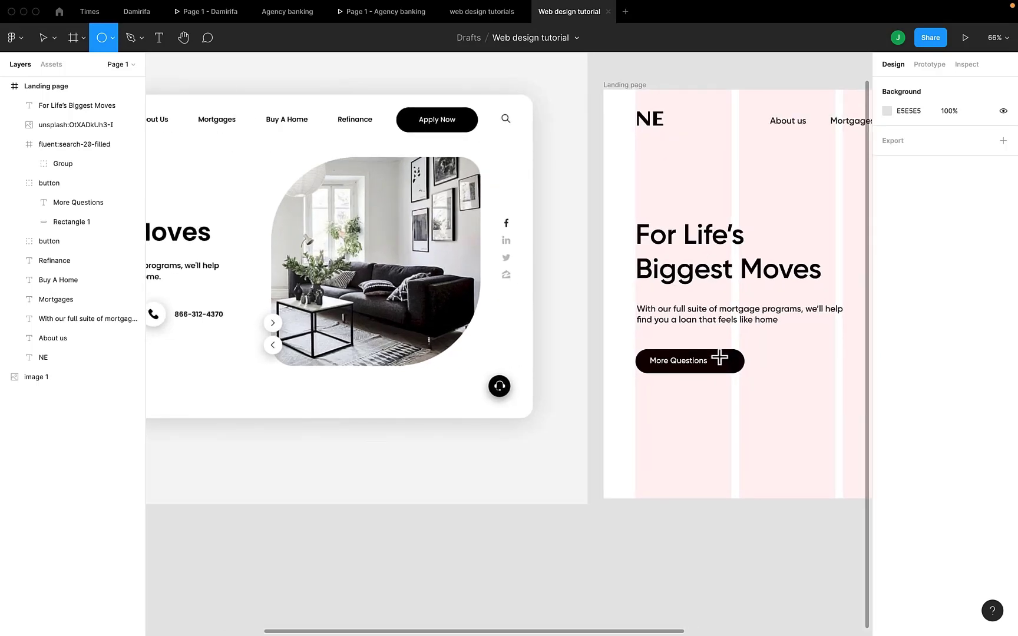
left_click_drag(719, 357, 730, 367)
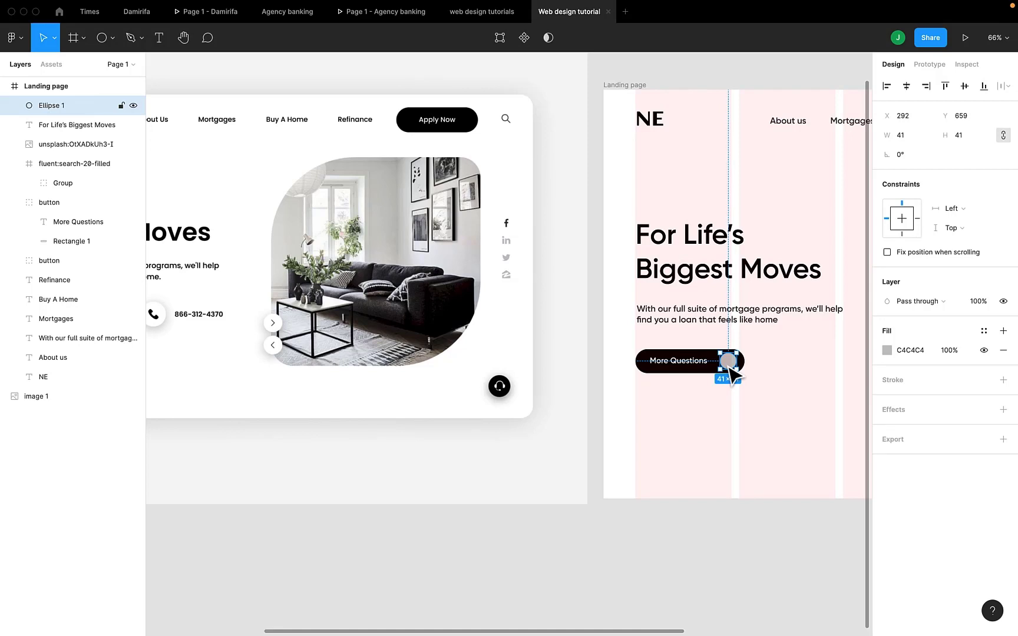
- Change the new circle's fill to white (FFFFFF) from the document colors
left_click(893, 352)
left_click(887, 352)
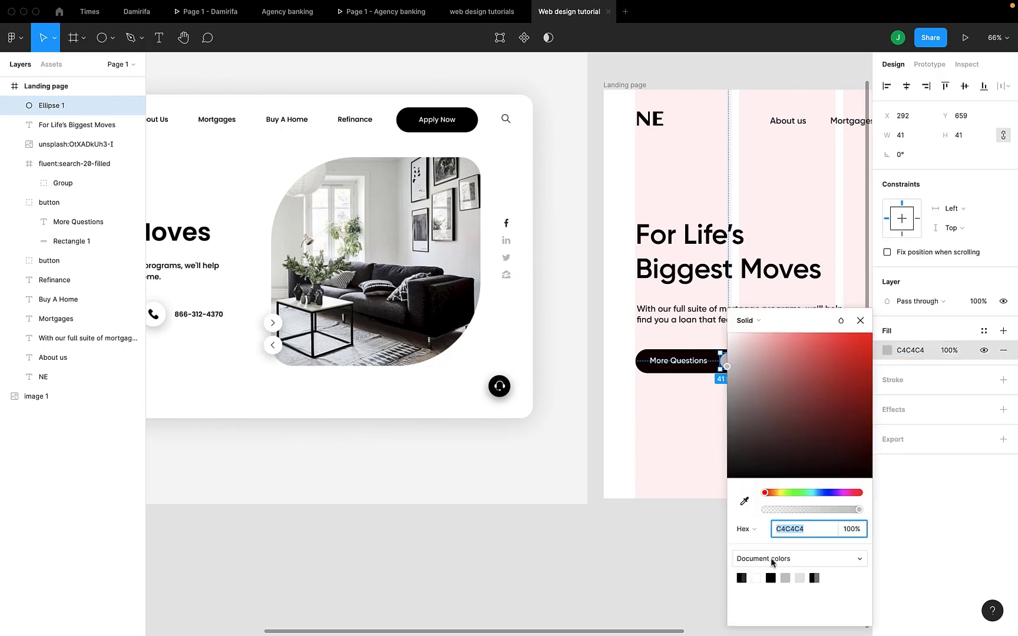
left_click(757, 578)
left_click(861, 319)
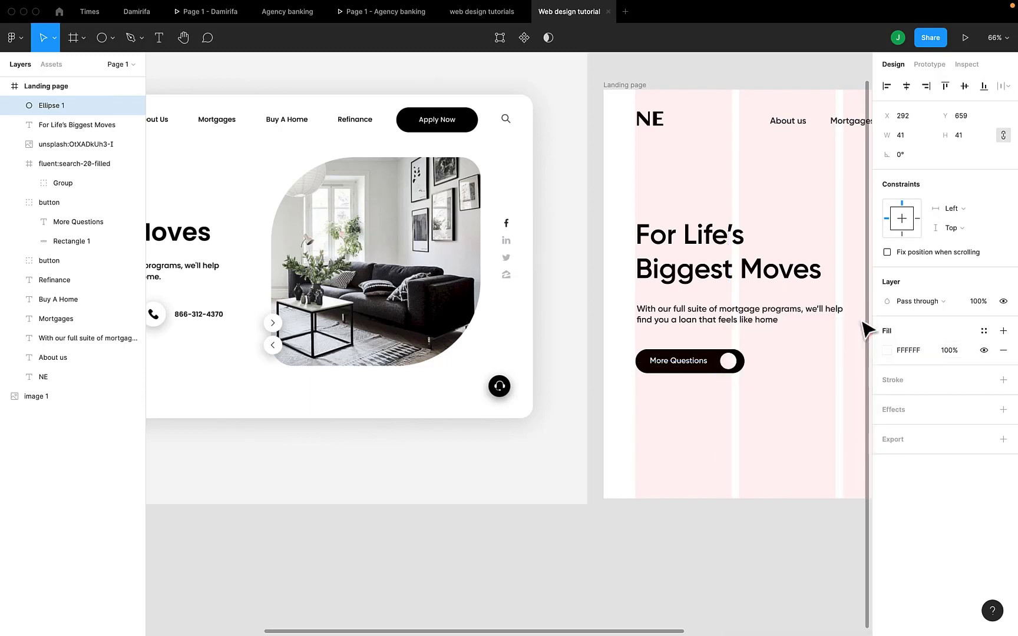
- Deselect the circle and launch the Iconify plugin
scroll(795, 368, "left", 3)
scroll(796, 368, "down", 3)
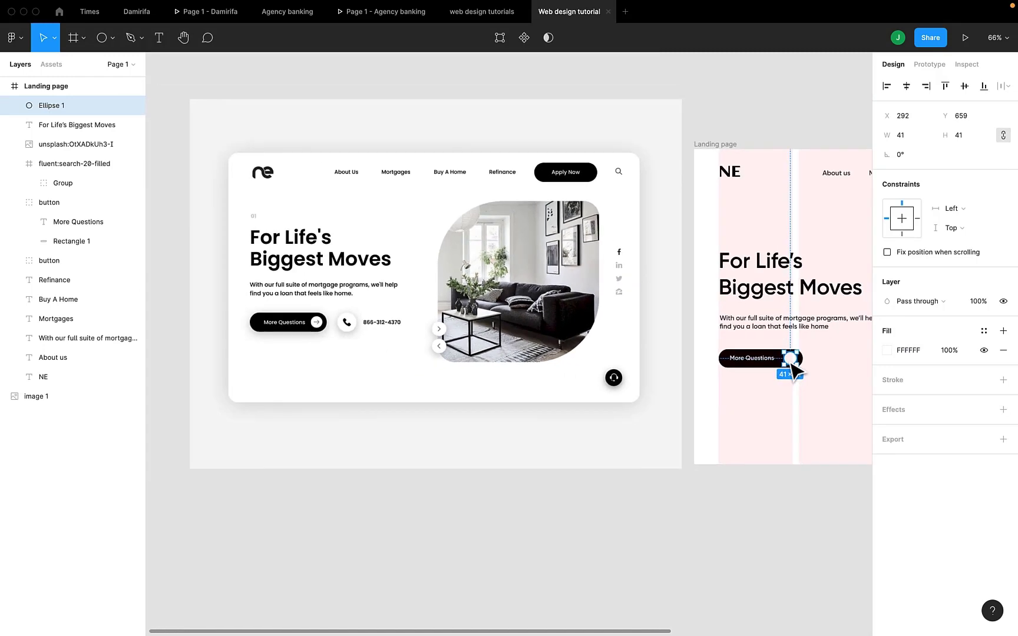
left_click(696, 533)
right_click(693, 528)
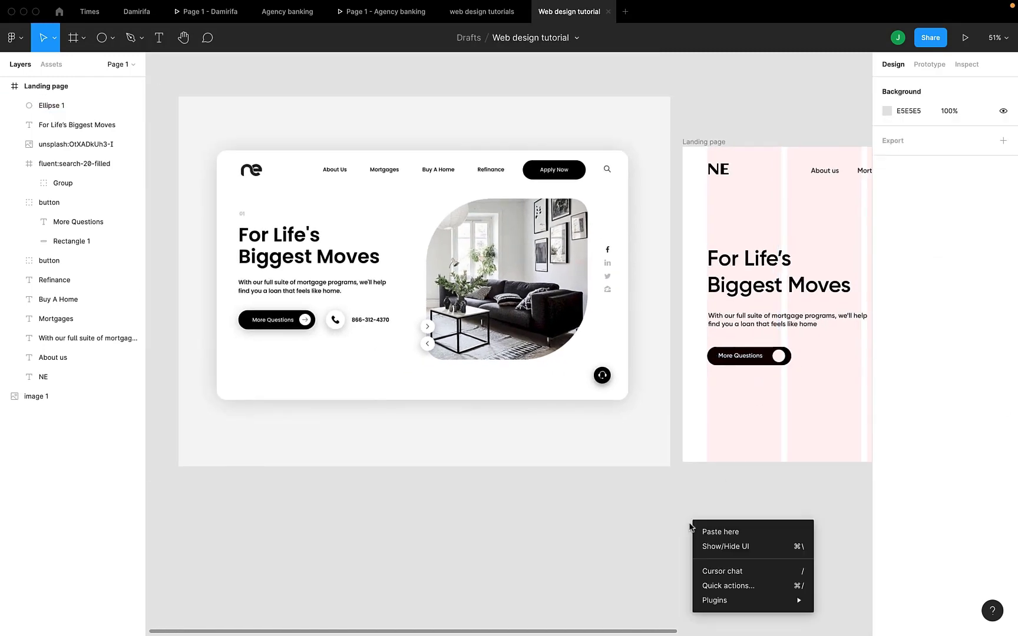
mouse_move(717, 601)
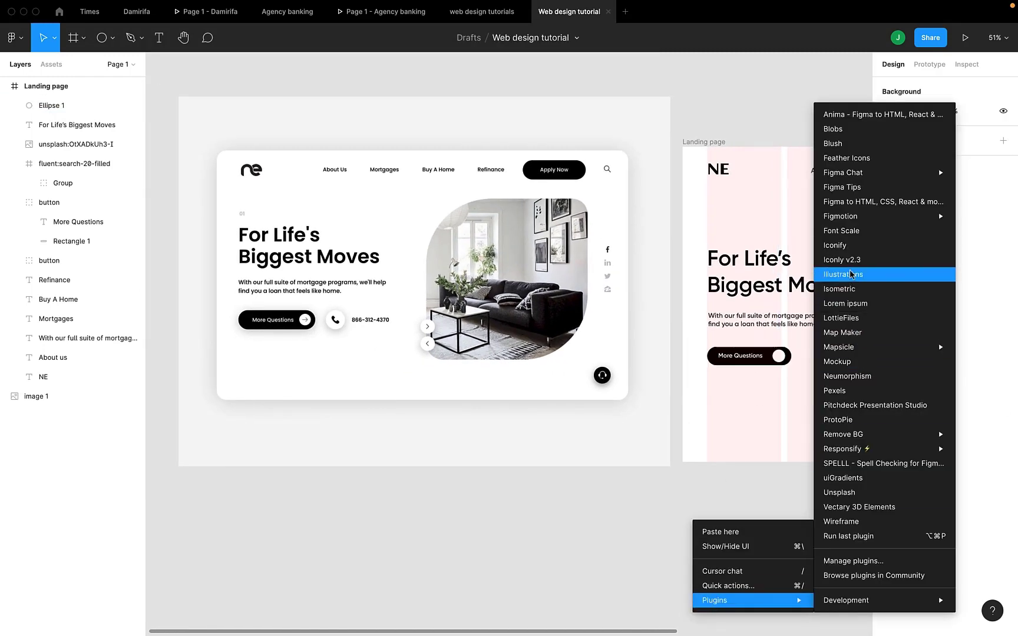
left_click(854, 246)
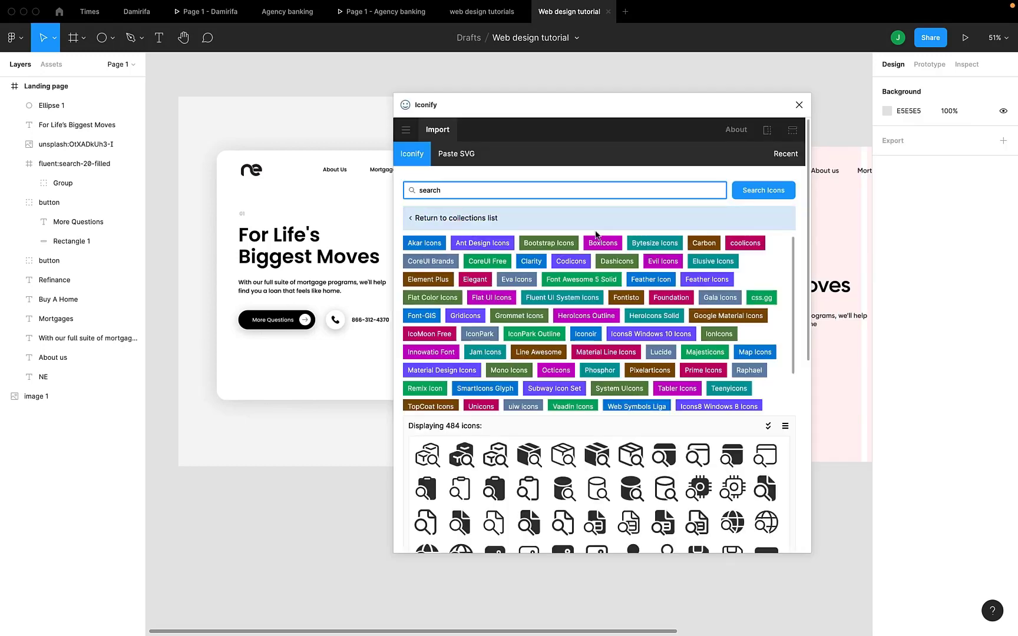
- Search Iconify for "forward", import the eva arrow-forward-fill icon onto the canvas beside the landing page frame, and close the plugin
type("forward")
key("Return")
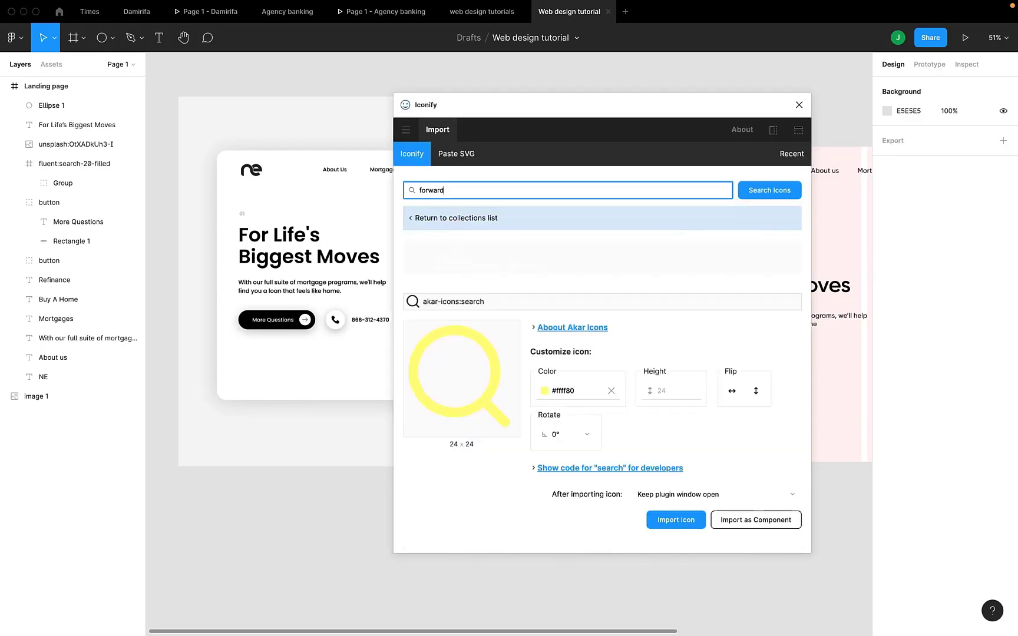
scroll(537, 377, "down", 1)
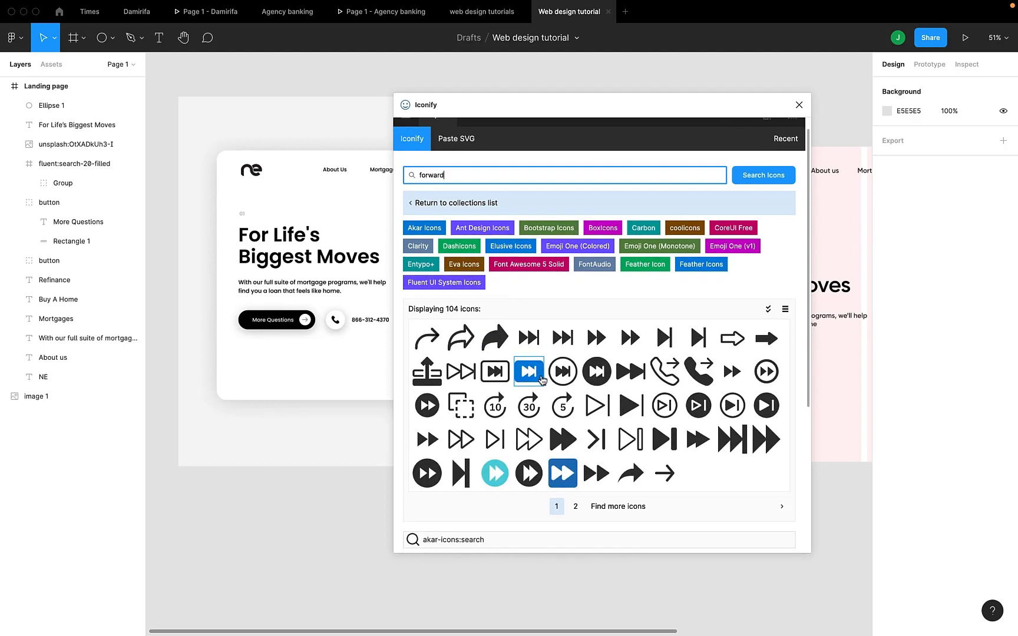
left_click_drag(673, 473, 852, 498)
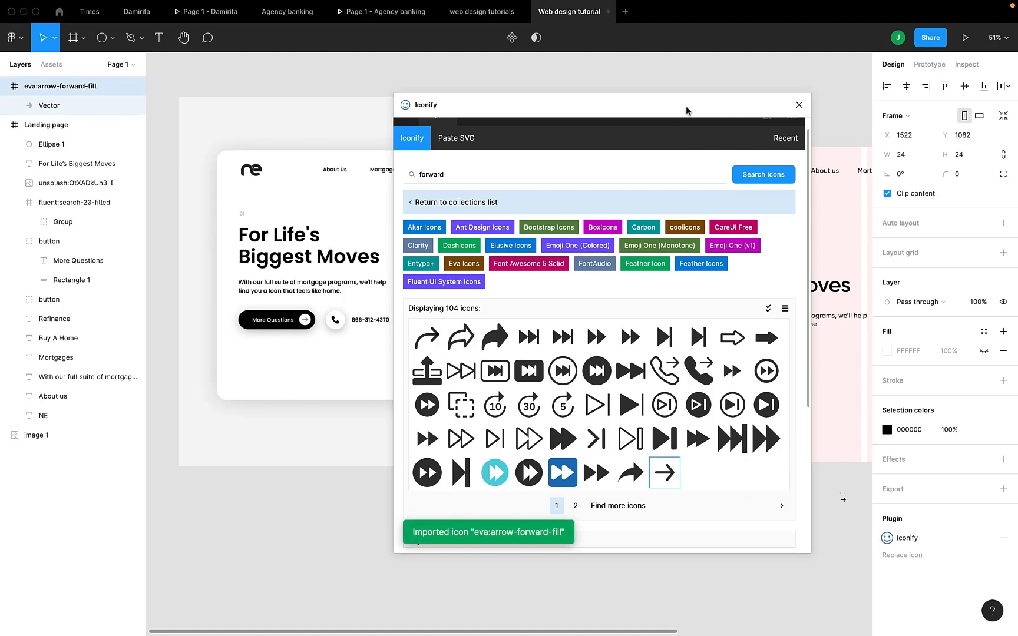
left_click_drag(686, 106, 612, 138)
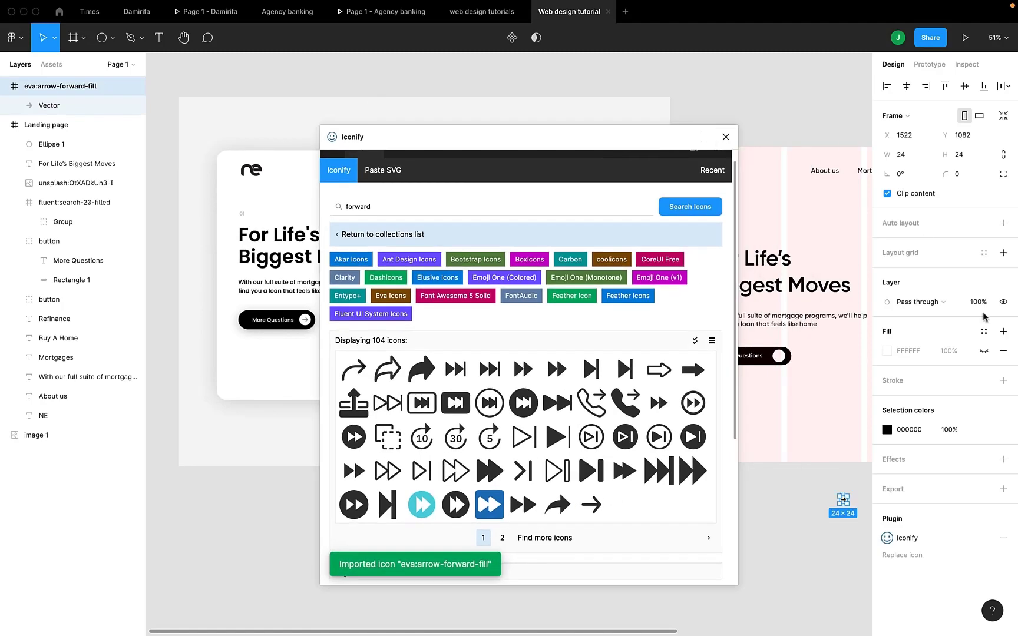
left_click(724, 137)
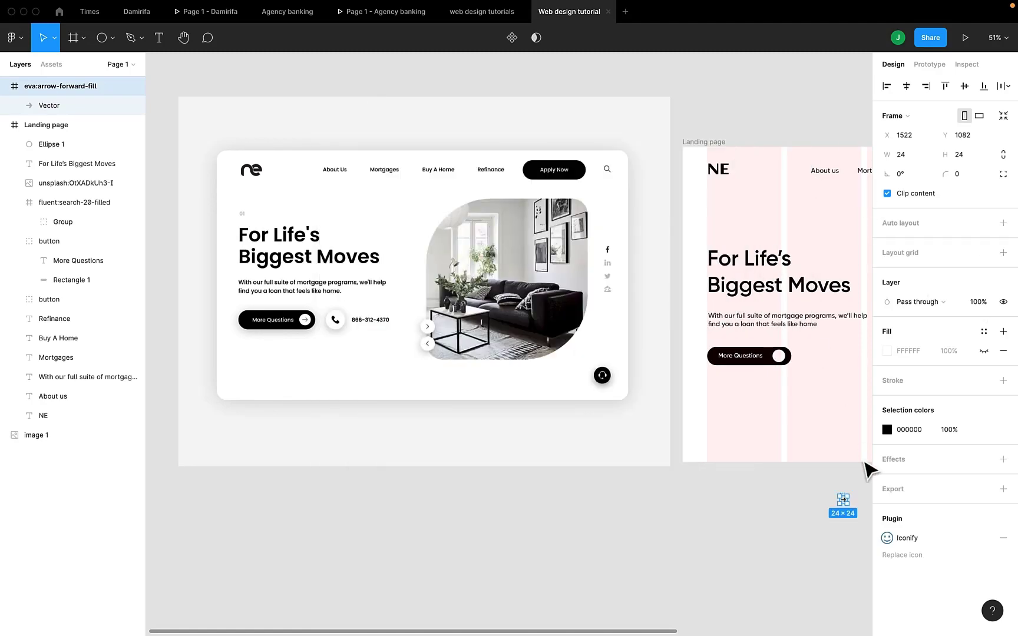
- Move the arrow icon into the More Questions button's white circle and scale it proportionally to 26 × 26
left_click_drag(842, 502, 781, 357)
scroll(782, 358, "up", 10)
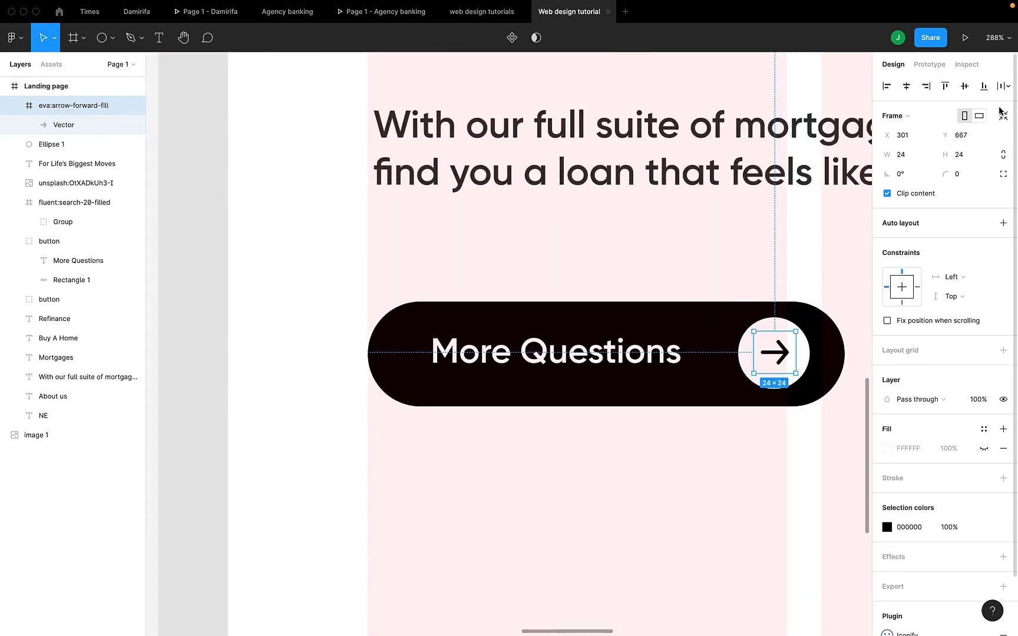
left_click(1002, 157)
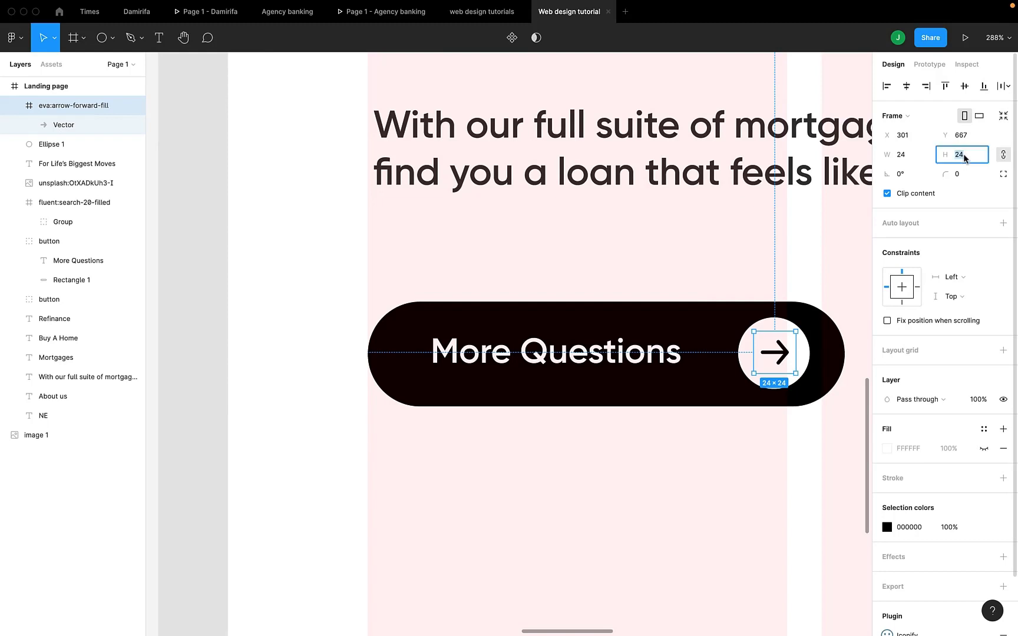
type("26")
key("Return")
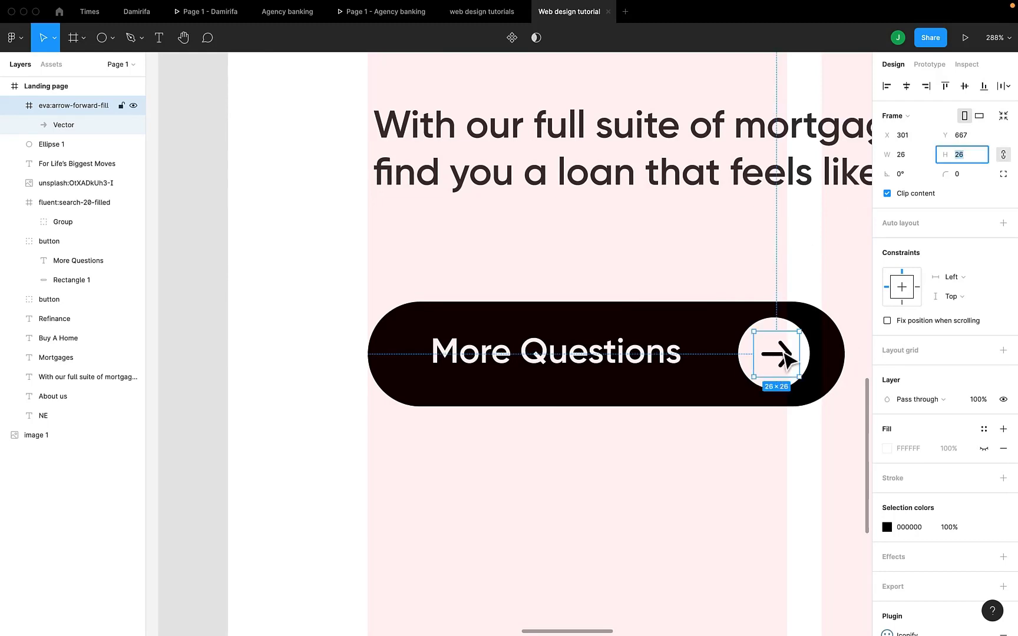
- Centre the arrow icon in the white circle and group the two together
left_click_drag(784, 354, 781, 354)
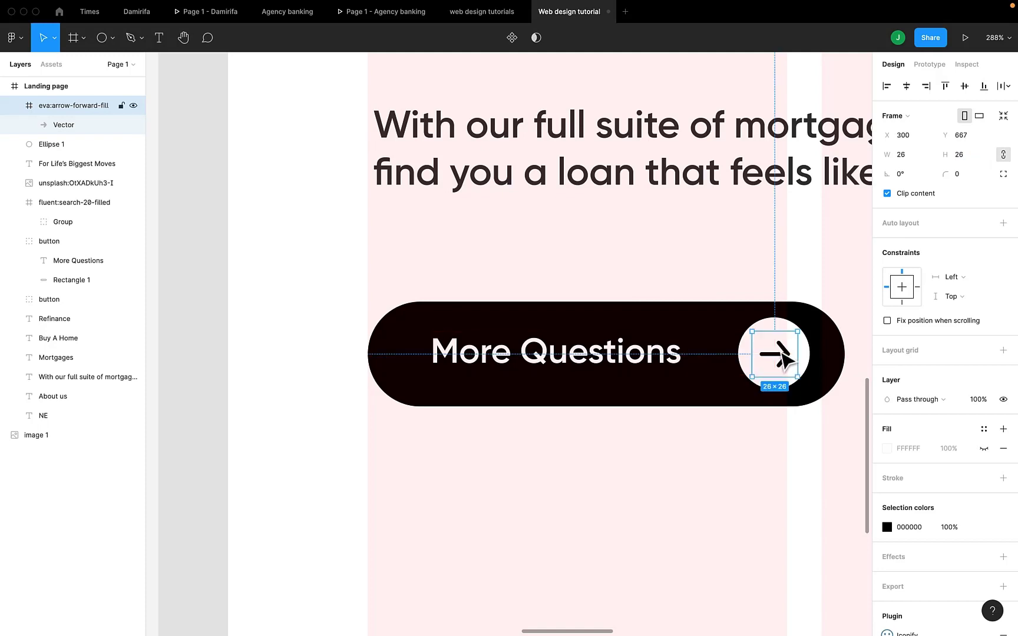
left_click(750, 359, "shift")
key("super+g")
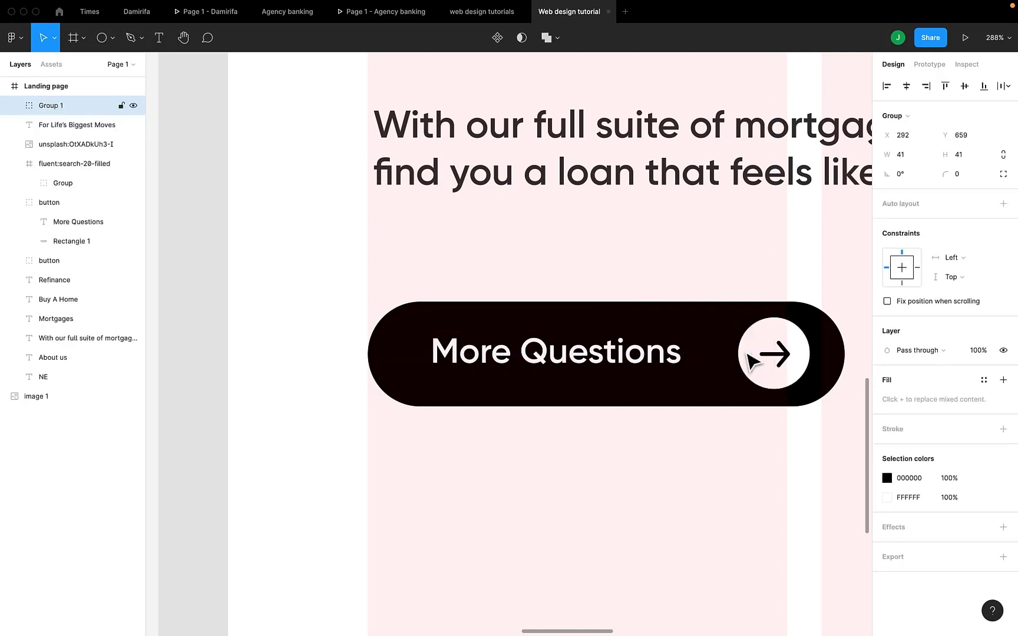
- Ungroup the More Questions button into its label and rectangle
scroll(743, 357, "down", 5)
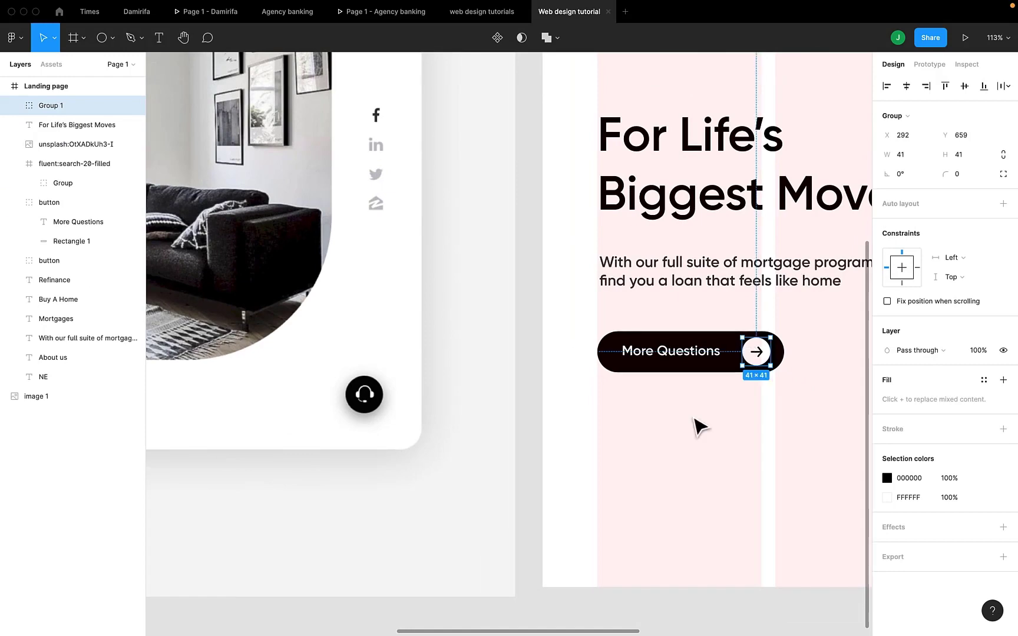
scroll(700, 425, "down", 3)
scroll(700, 426, "down", 2)
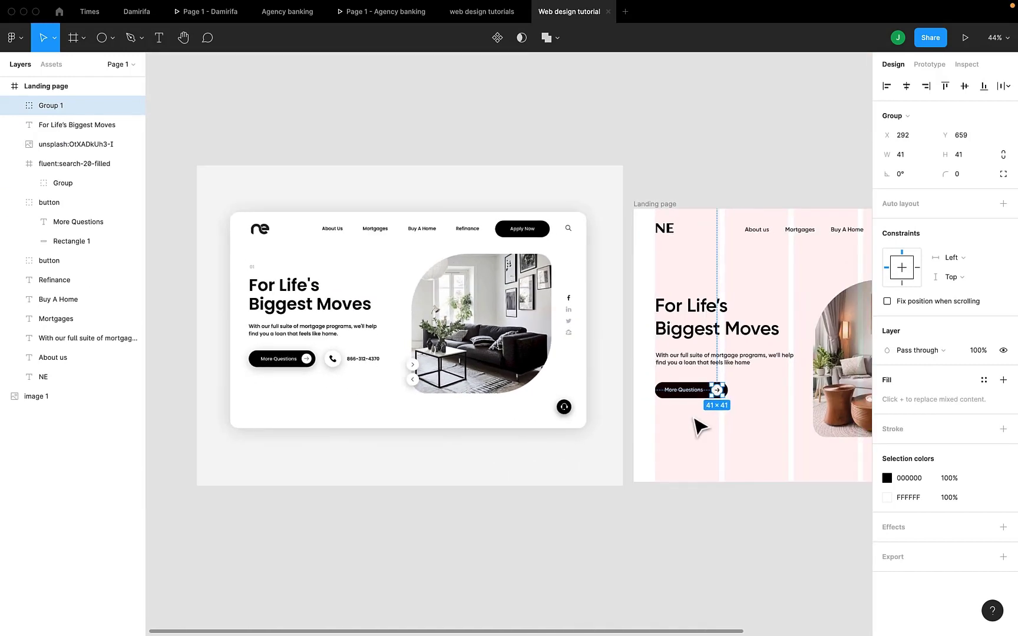
scroll(698, 422, "up", 3)
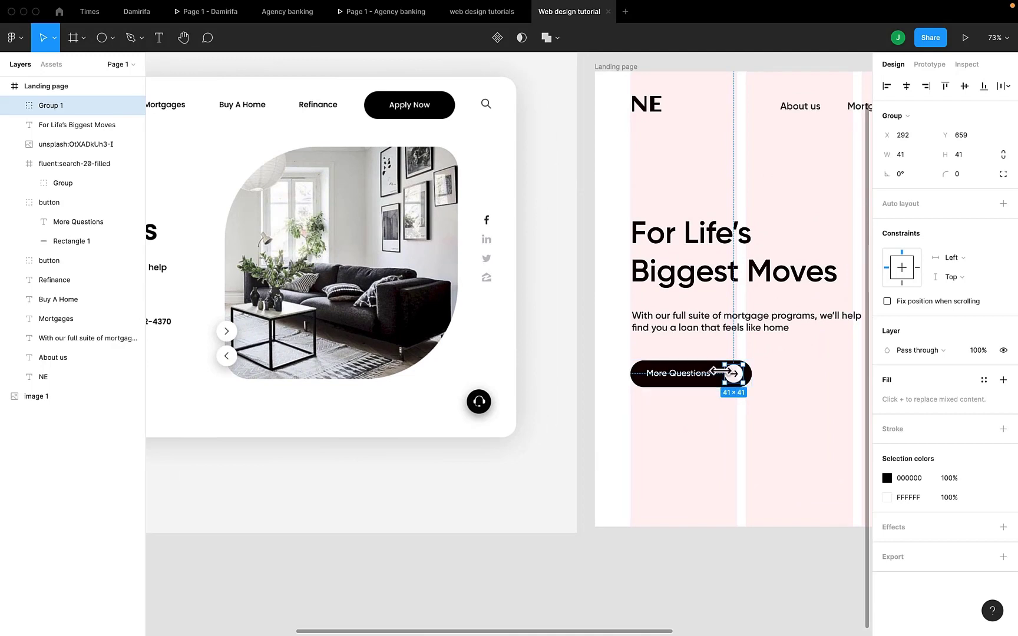
left_click(685, 375, "shift")
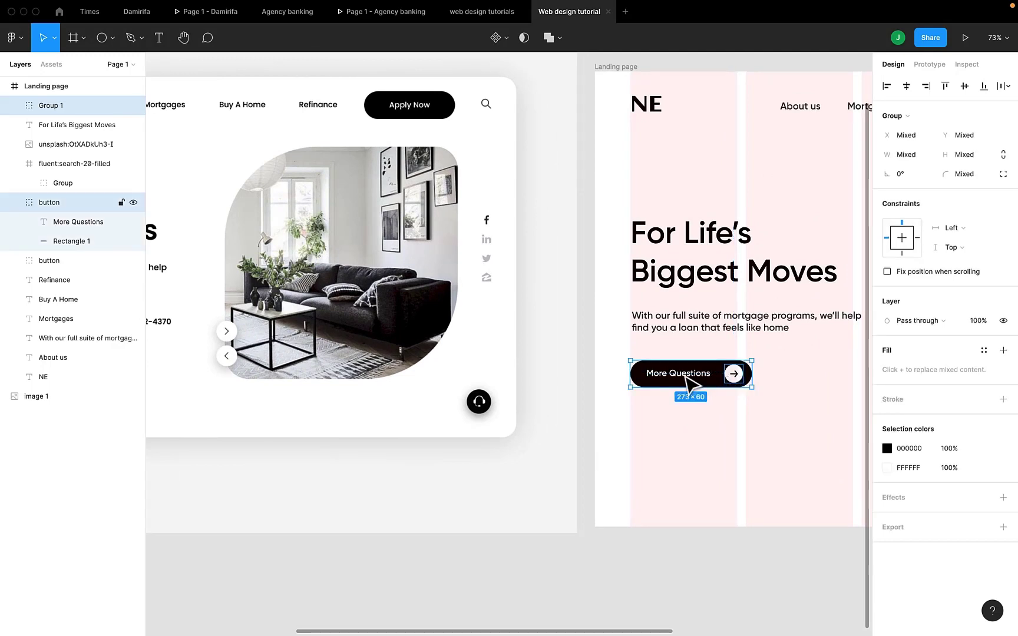
left_click(701, 372)
right_click(699, 371)
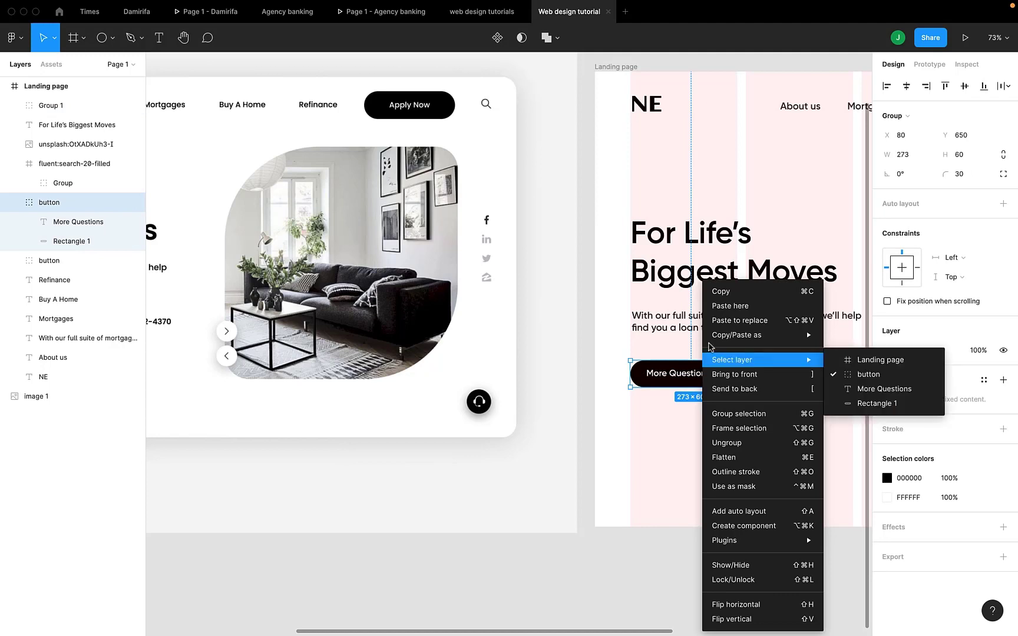
left_click(727, 443)
left_click(731, 423)
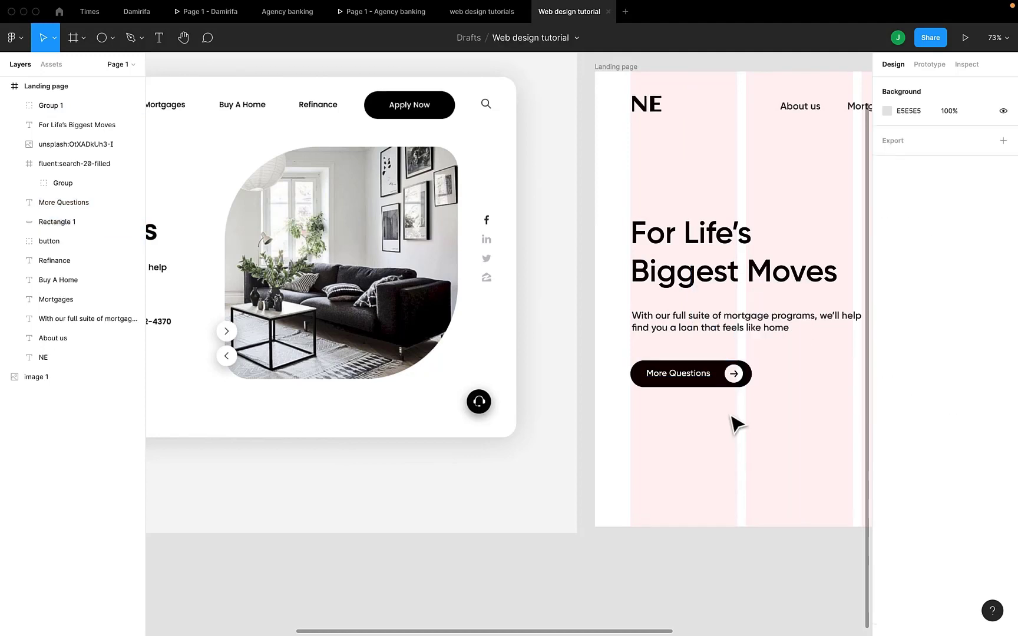
- Group the More Questions label, the arrow circle and the black button rectangle into one group
left_click(696, 382)
left_click(732, 373, "shift")
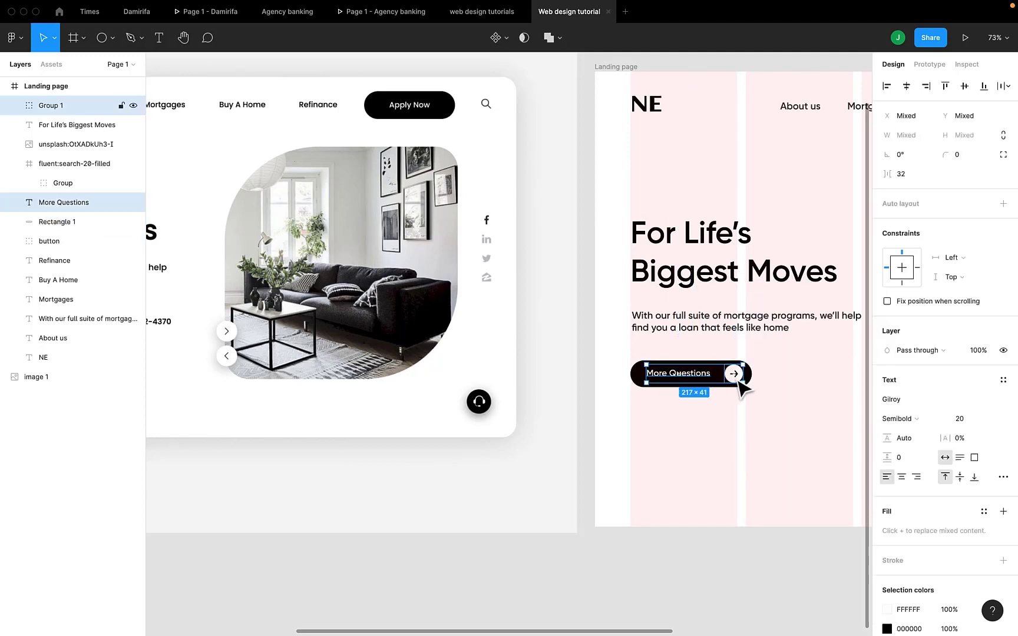
left_click(636, 376, "shift")
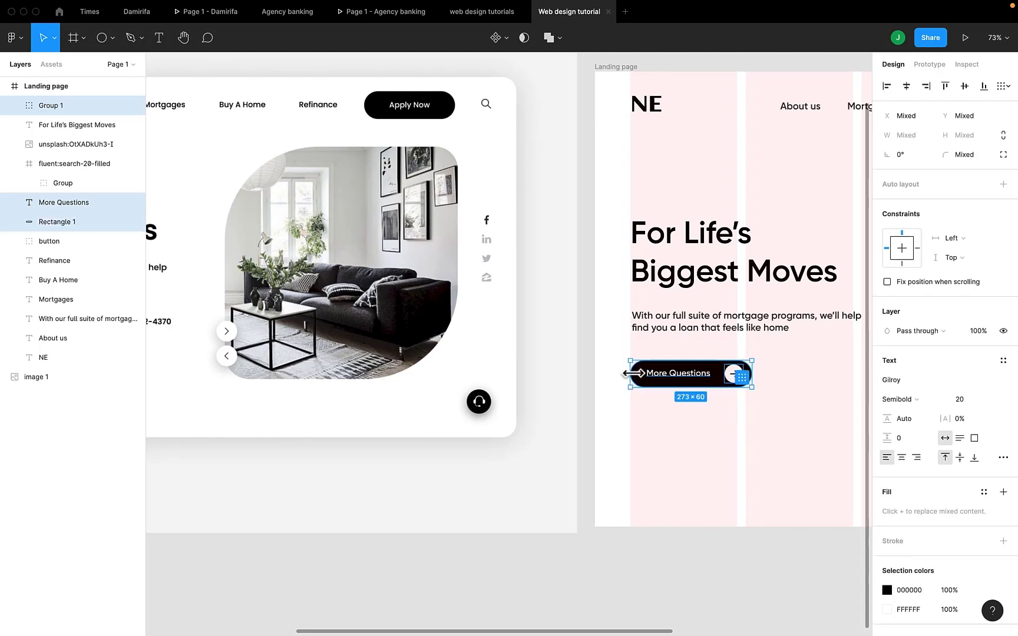
key("super+g")
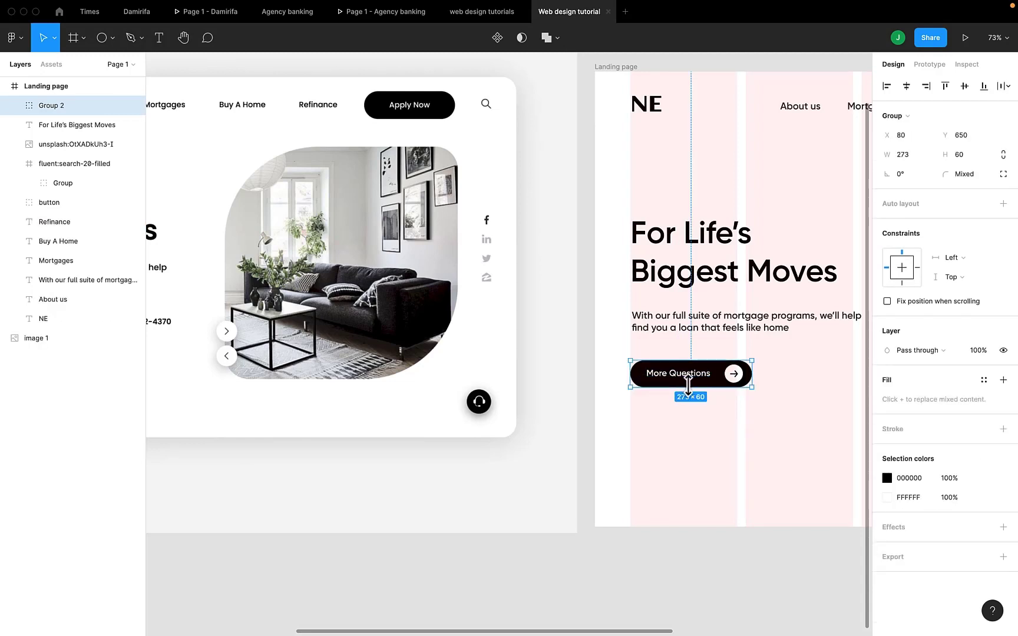
- Compare the More Questions button with the button and phone row in the reference design
scroll(688, 383, "down", 6)
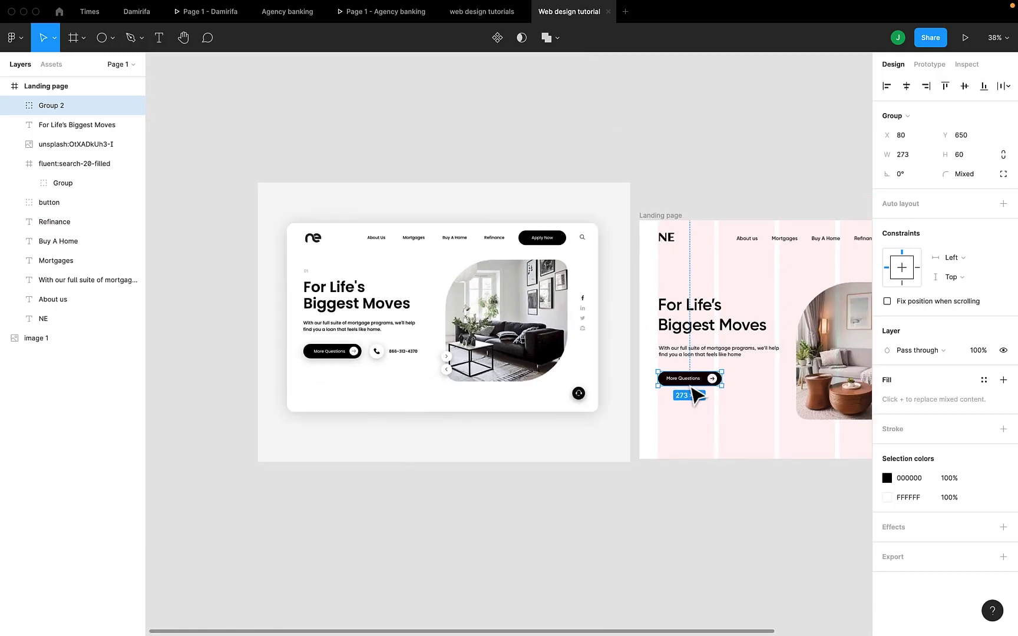
scroll(688, 384, "up", 2)
scroll(688, 386, "up", 3)
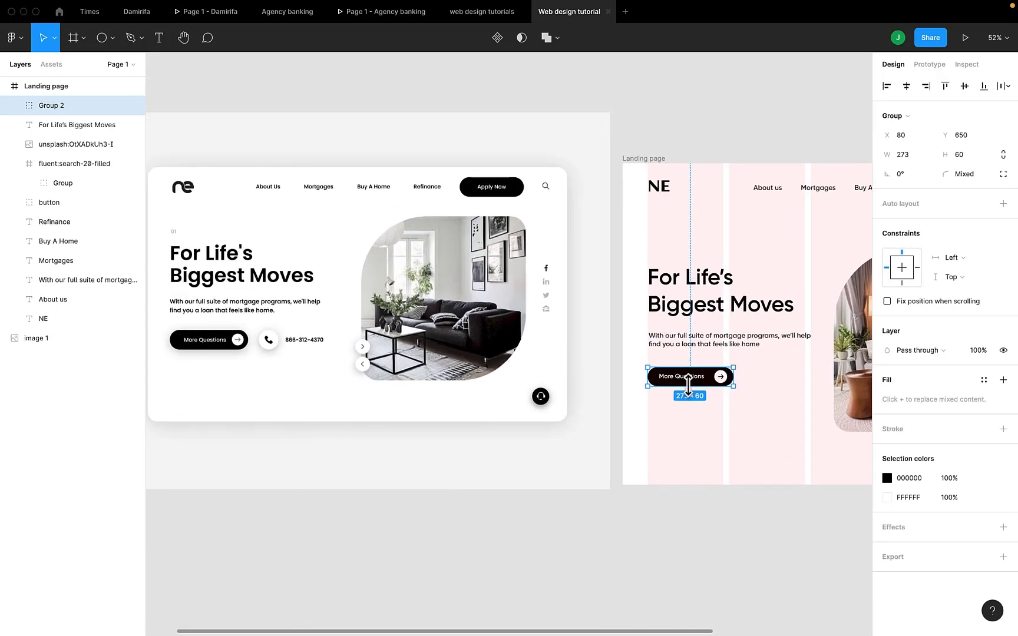
scroll(439, 461, "left", 3)
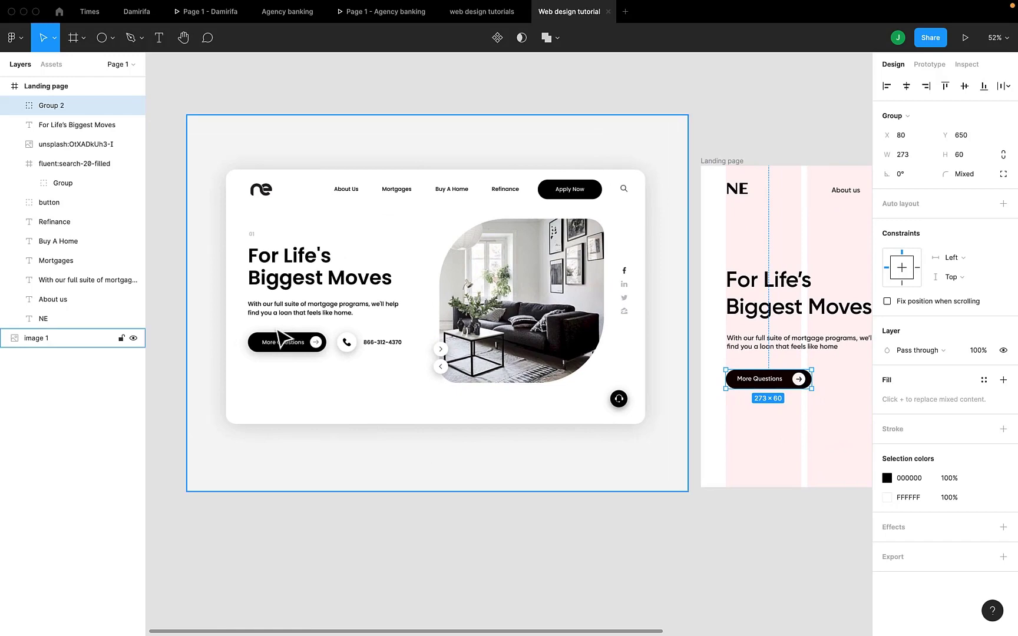
scroll(283, 339, "up", 3)
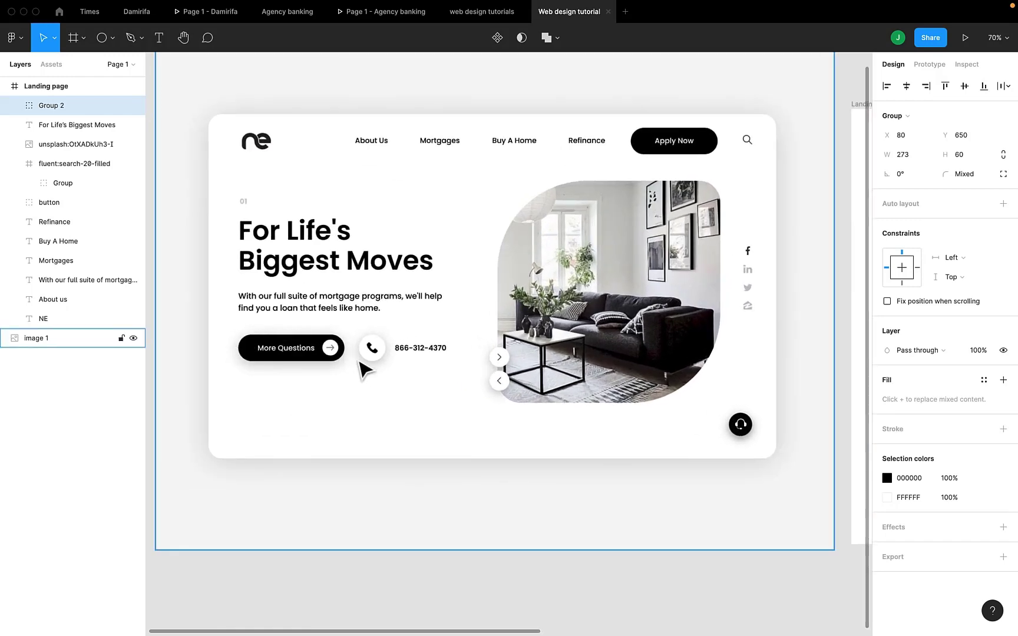
scroll(283, 380, "right", 5)
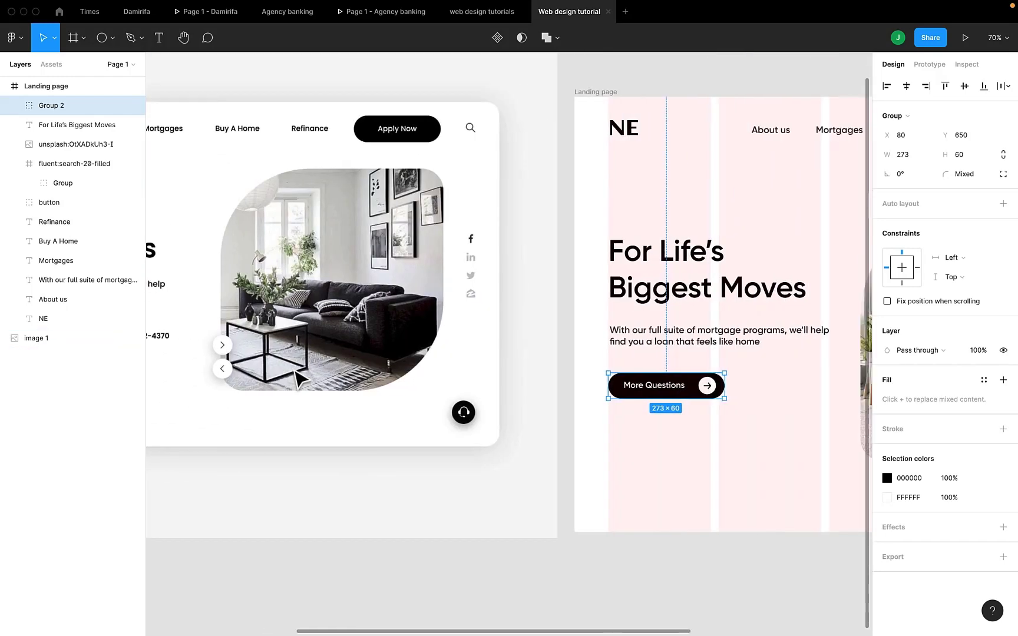
scroll(295, 377, "down", 3)
left_click(592, 416)
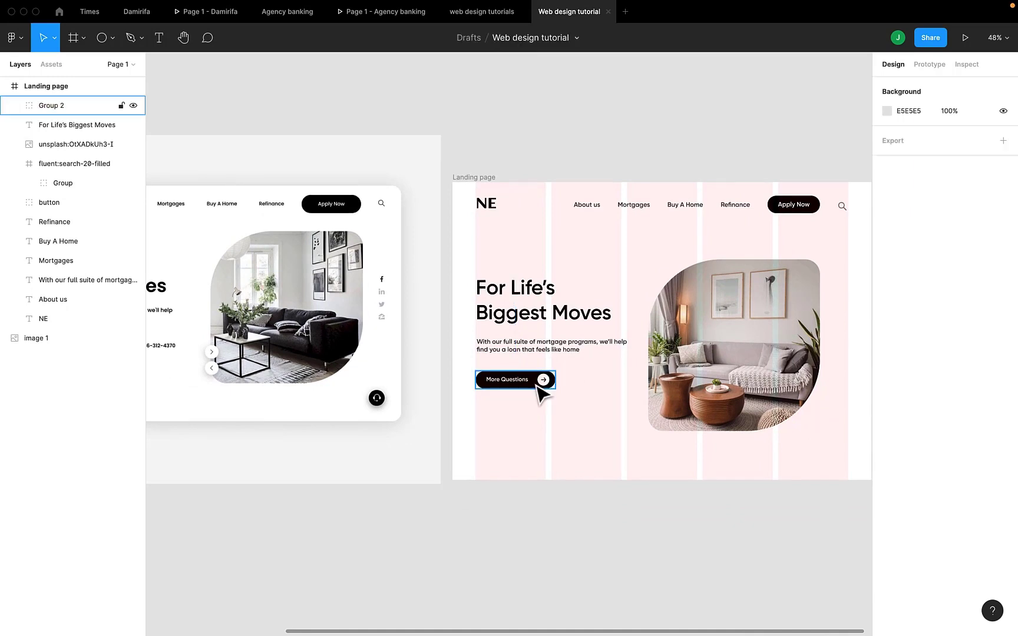
- Add a drop shadow to the More Questions button group and set its blur to 20
left_click(537, 383)
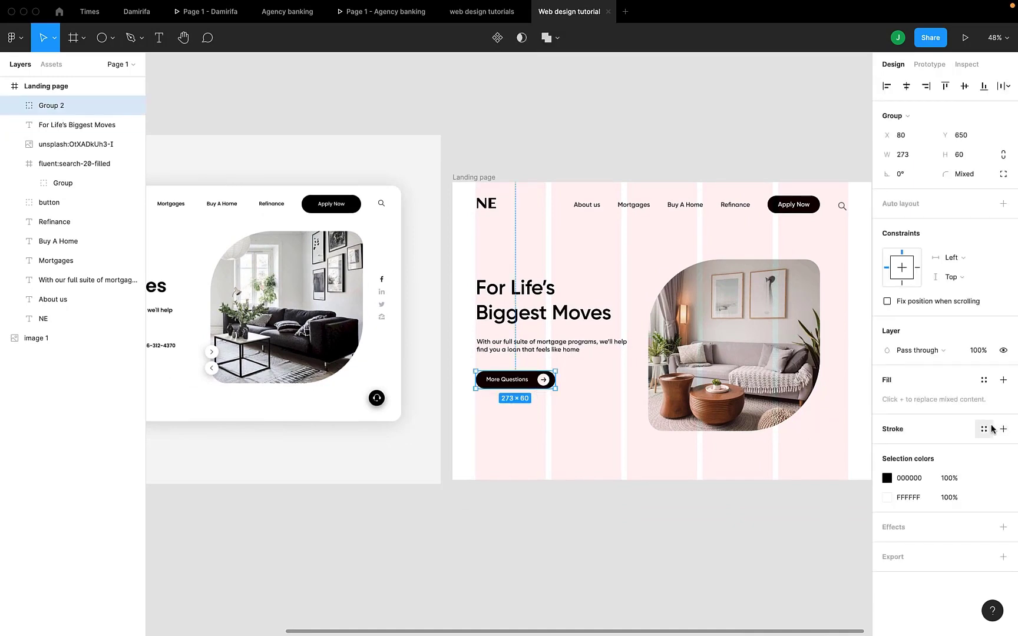
left_click(1003, 528)
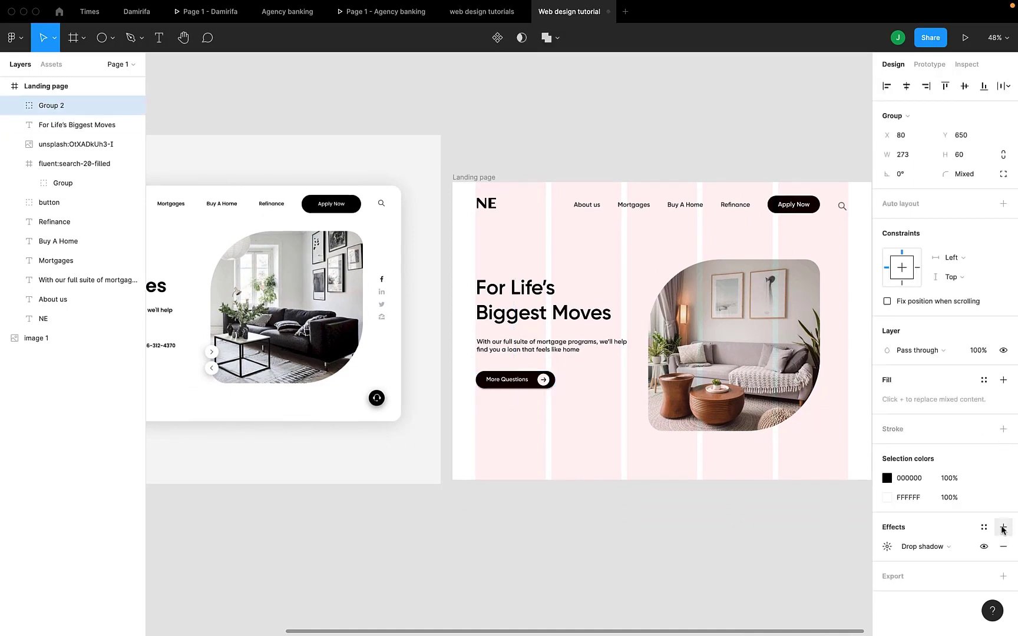
left_click(886, 554)
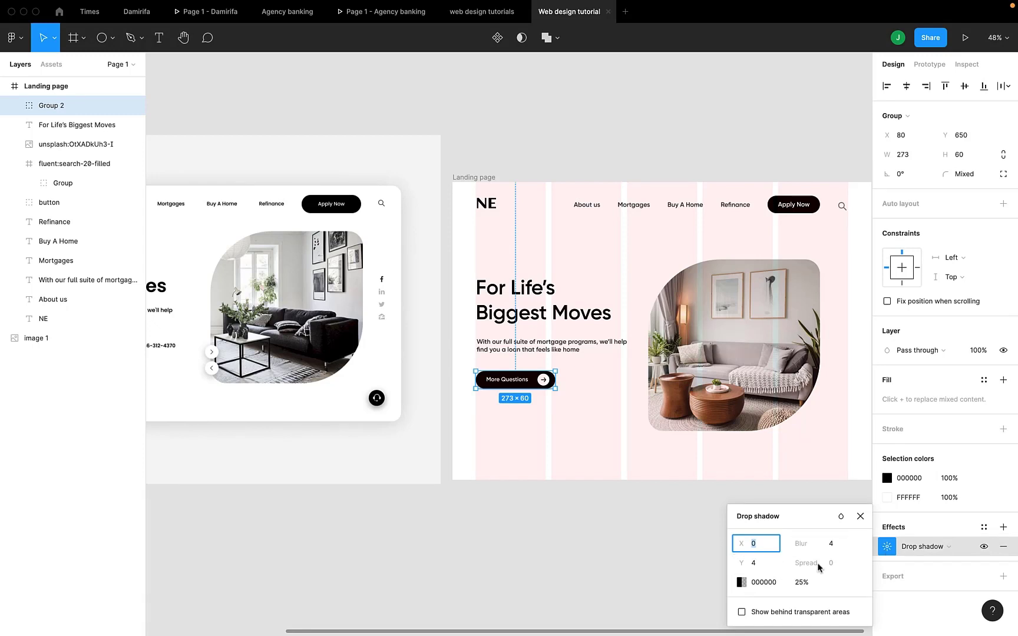
left_click(833, 547)
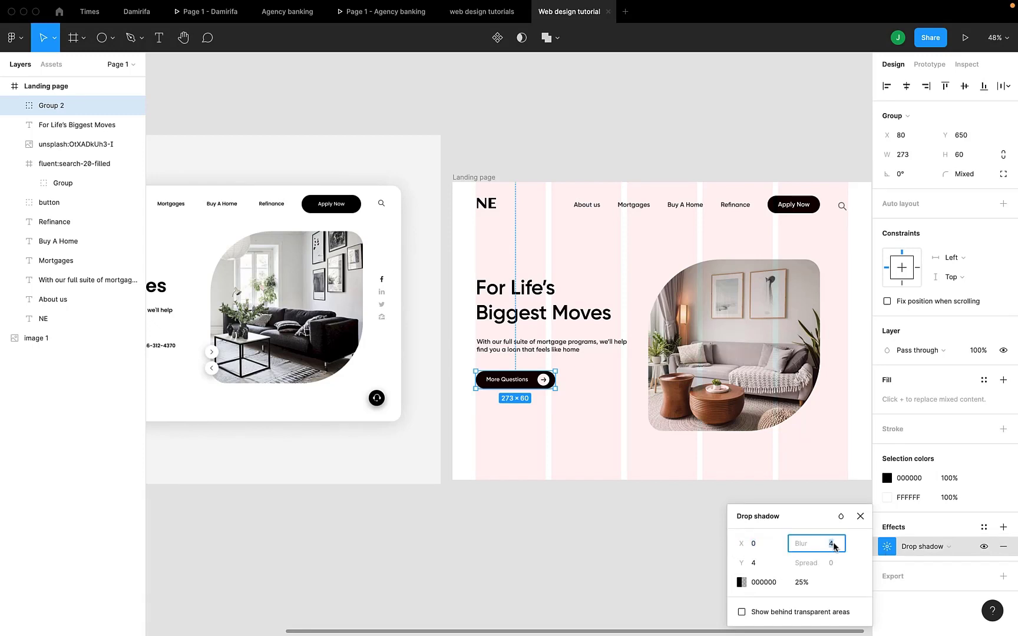
- Set the More Questions button's drop shadow opacity to 30%
left_click(799, 583)
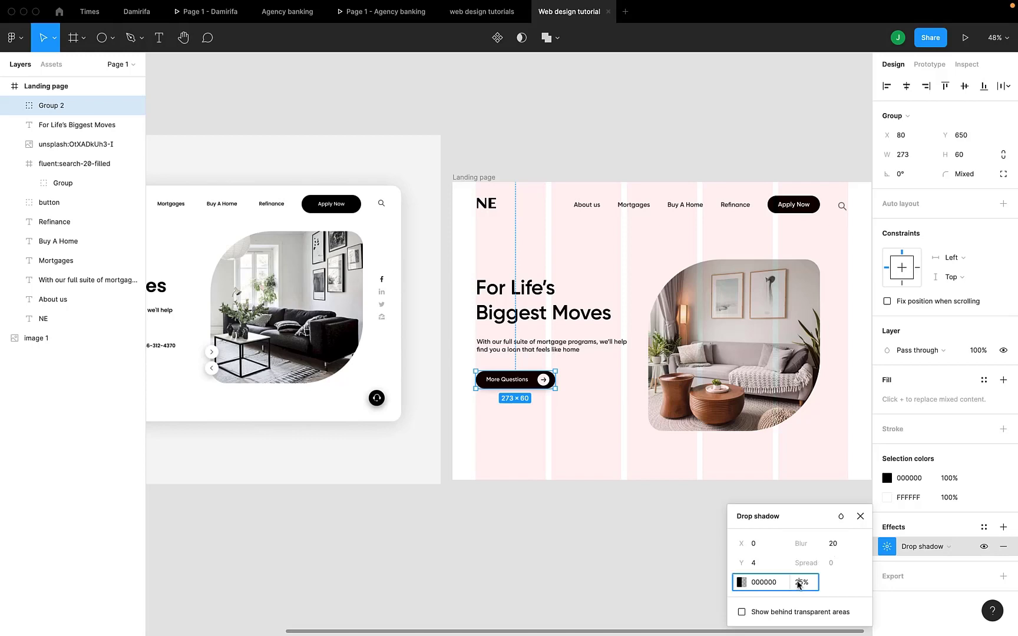
key("Up")
key("Up")
key("Up")
left_click(754, 563)
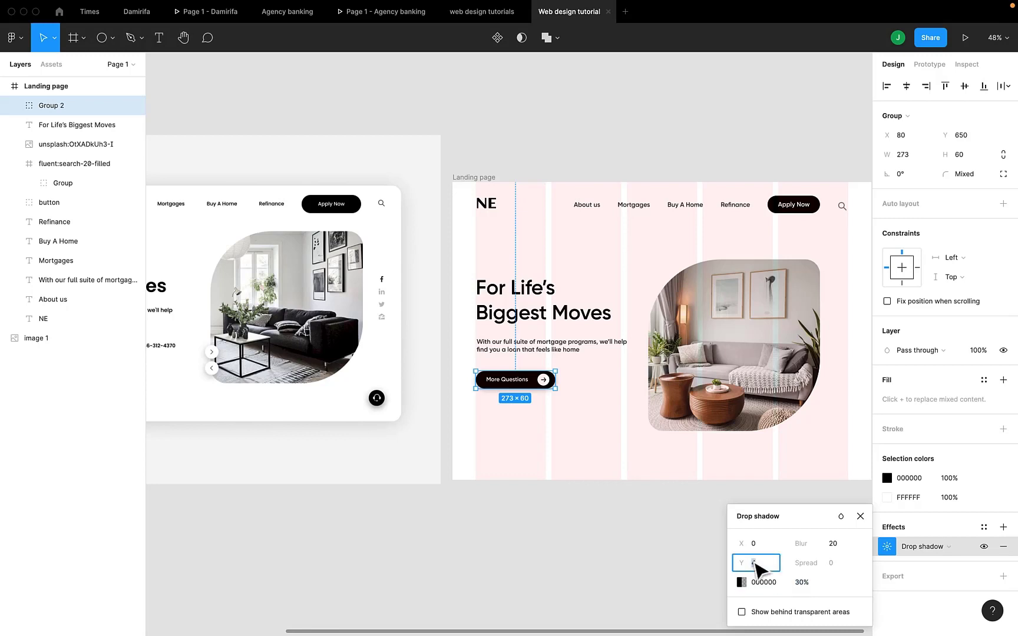
- Change the drop shadow's blur value again and deselect the button to inspect the shadow
scroll(463, 442, "left", 5)
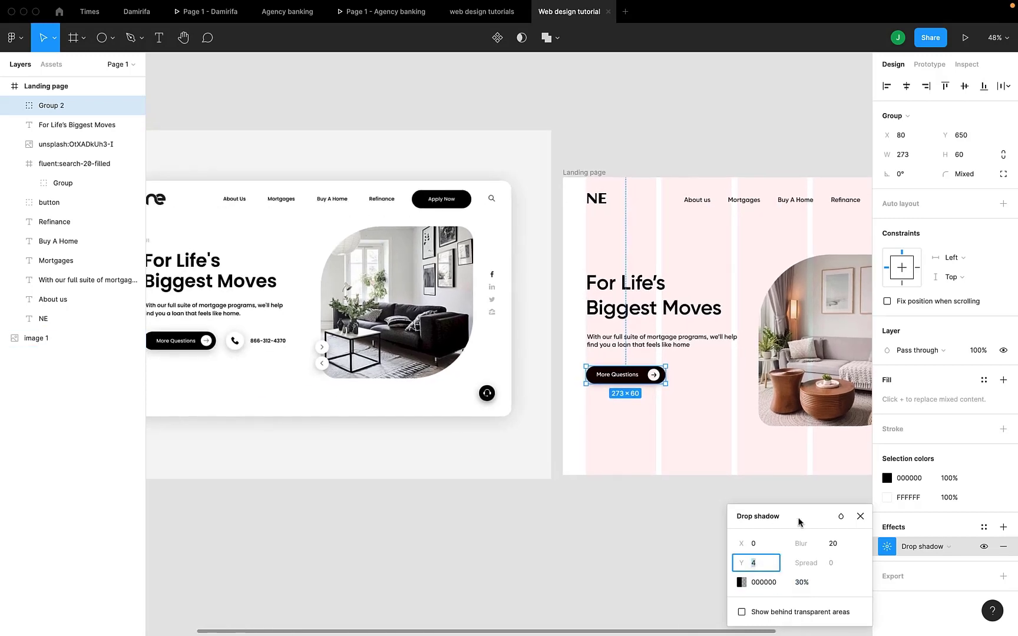
left_click(843, 547)
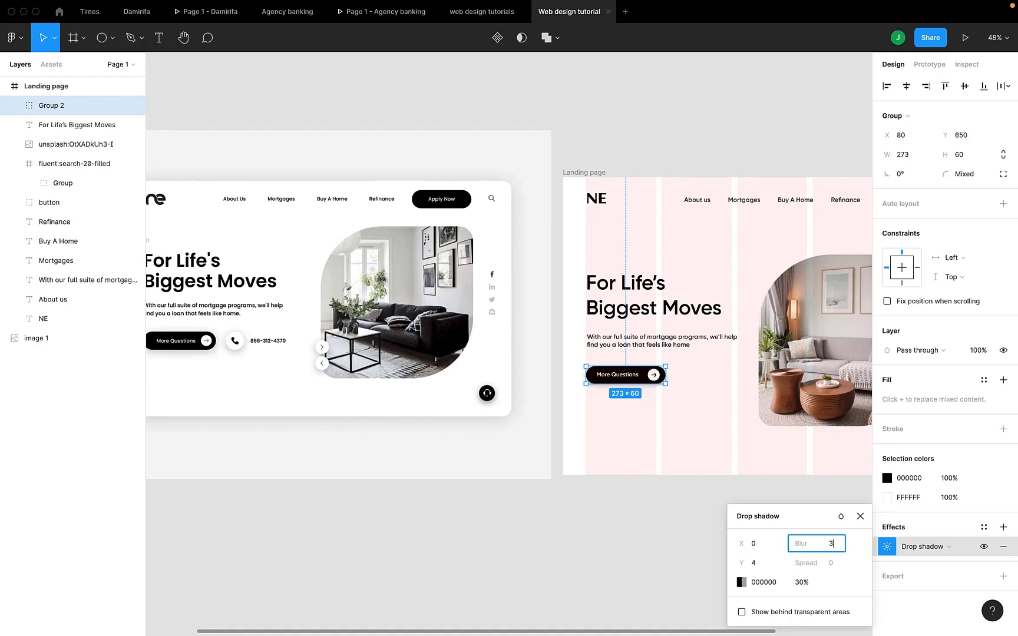
left_click(702, 391)
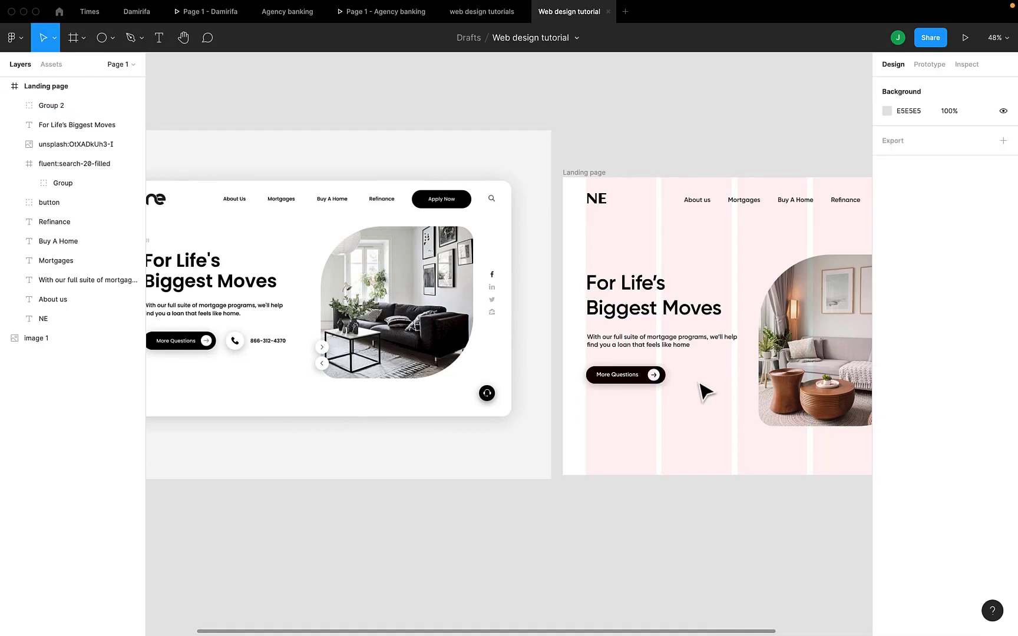
scroll(638, 379, "up", 5)
scroll(642, 376, "down", 5)
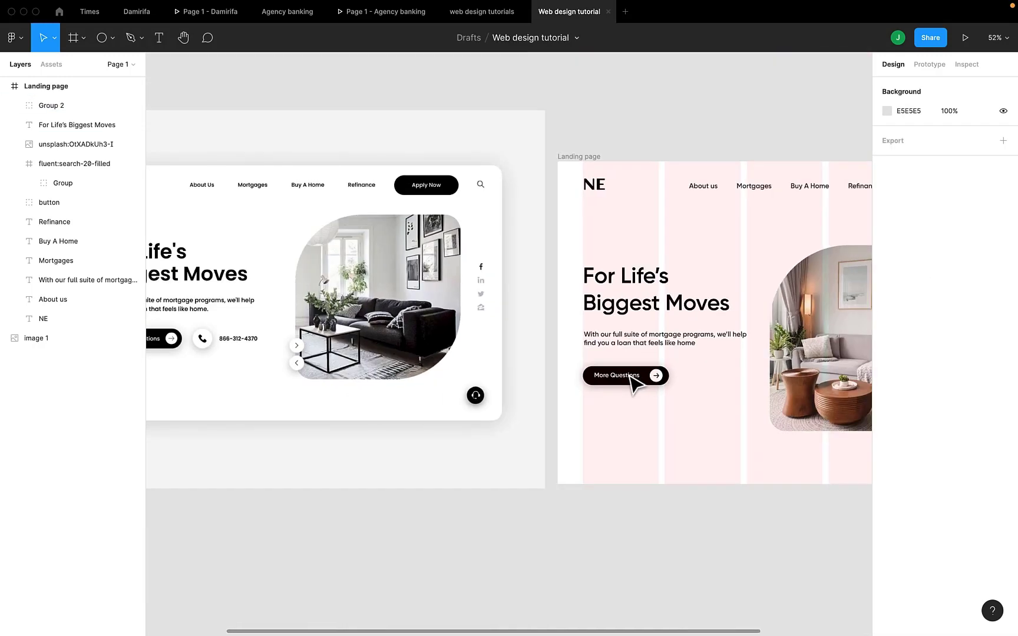
- Preview the Landing page frame in presentation view, check the hero section, and return to the design file
scroll(645, 464, "down", 3)
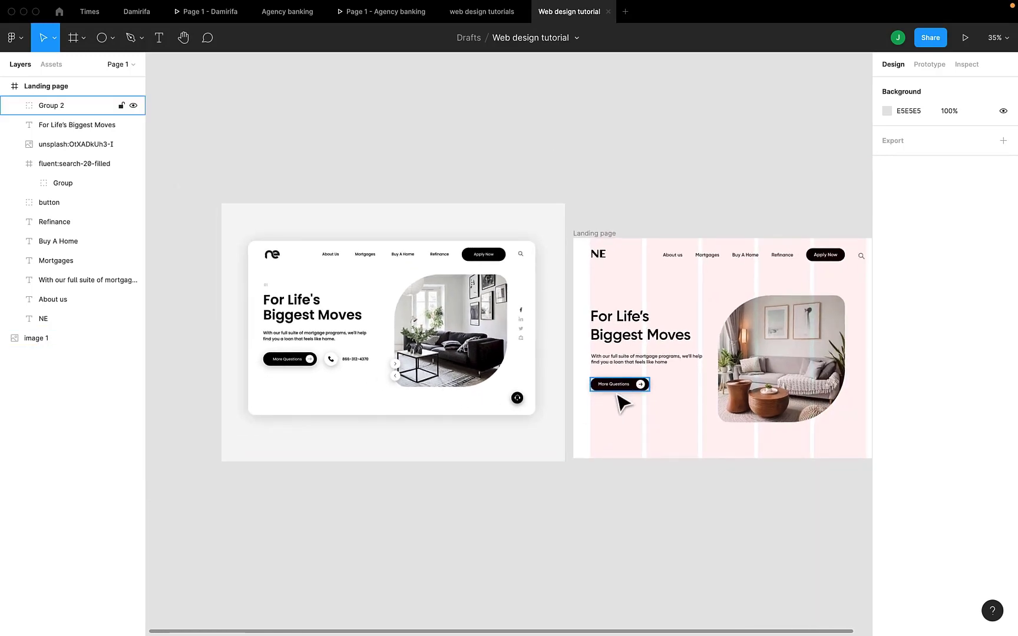
scroll(619, 401, "right", 2)
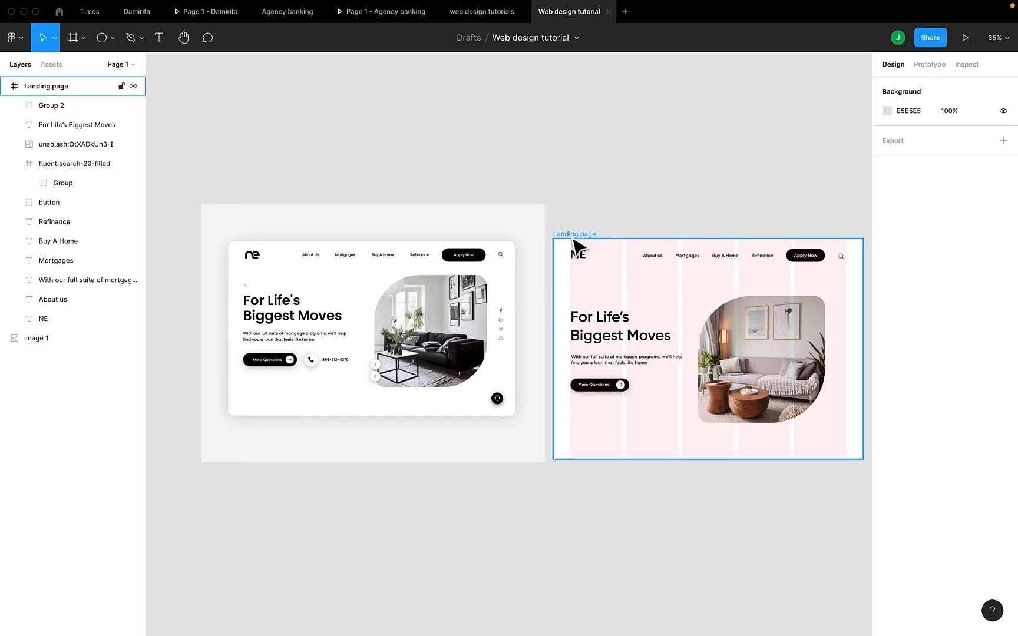
left_click(575, 234)
left_click(966, 39)
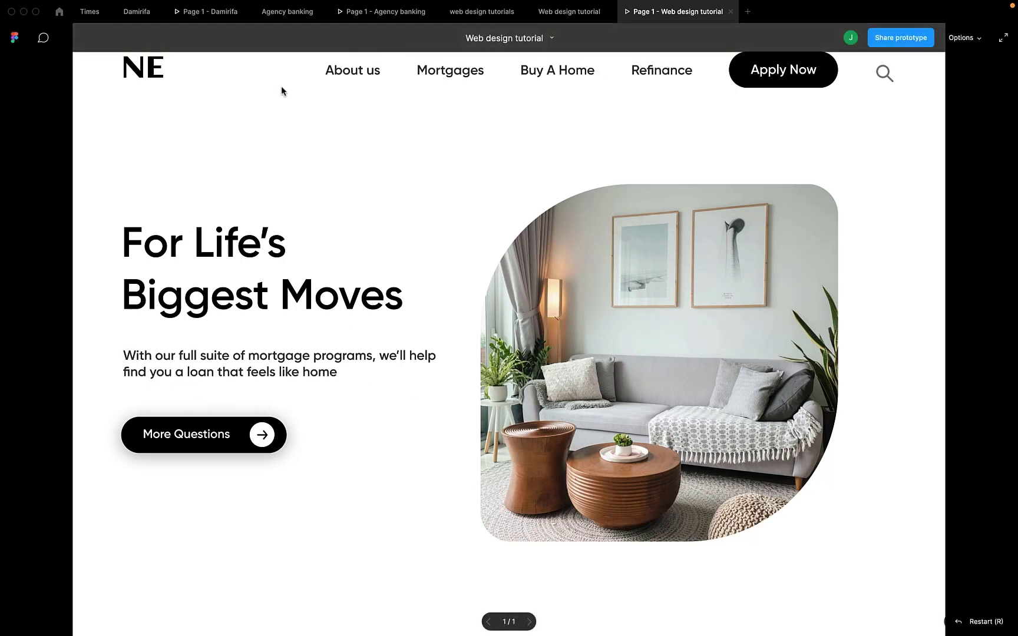
left_click(578, 11)
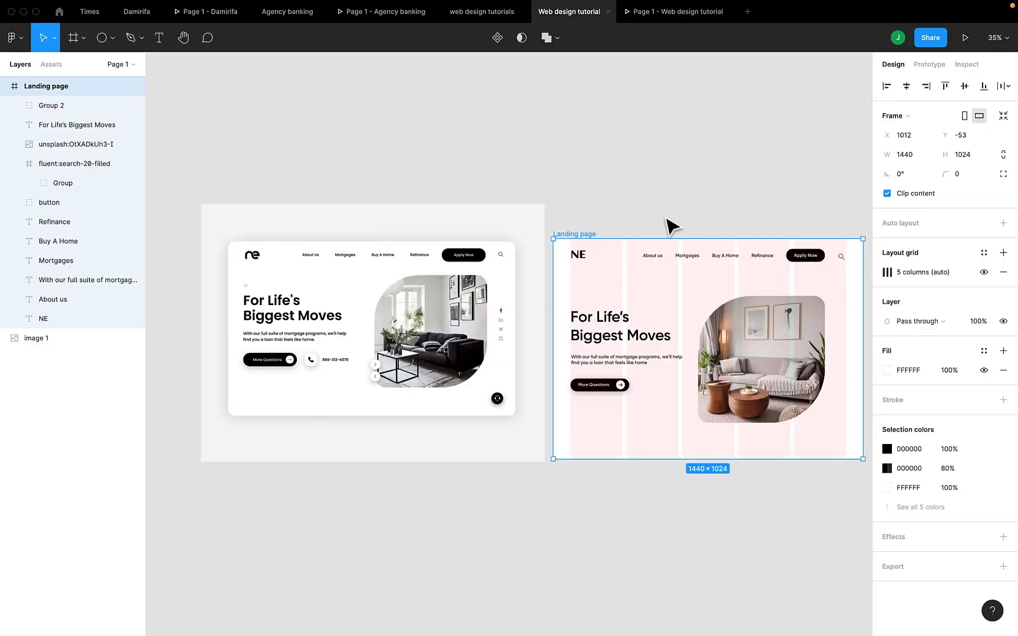
- Set the font size of the About us, Mortgages, Buy A Home and Refinance navigation links to 20
left_click(652, 257)
left_click(685, 260)
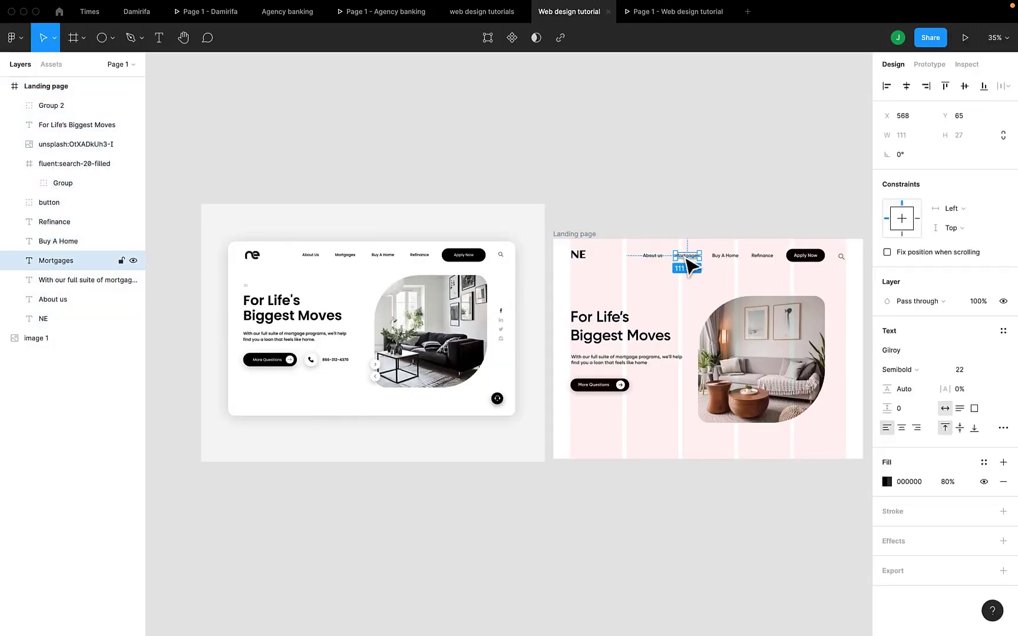
left_click(725, 260)
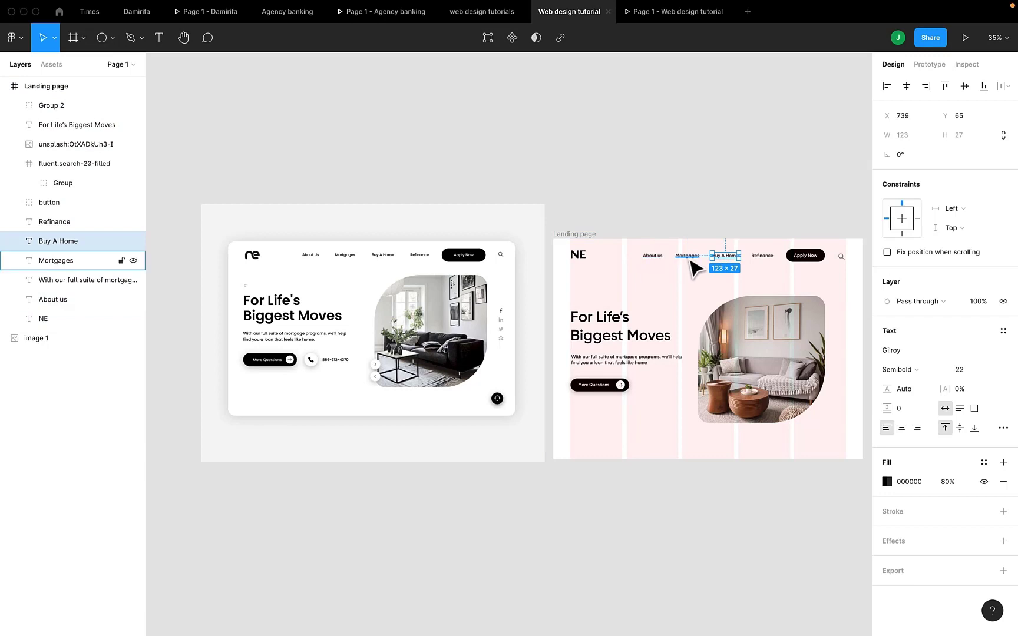
left_click(638, 256)
left_click(653, 257)
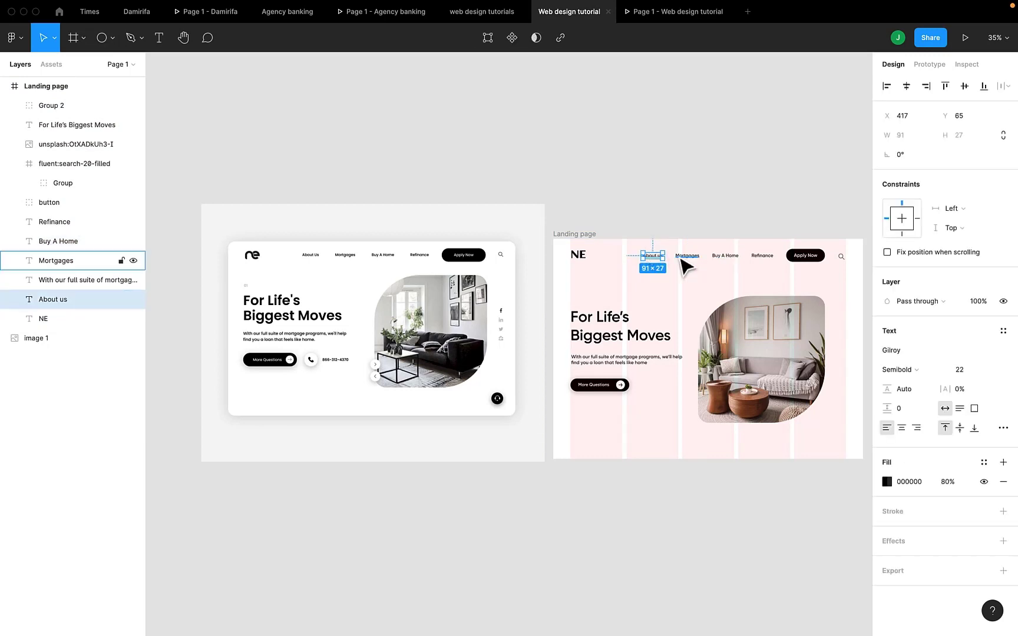
left_click(684, 258, "shift")
left_click(726, 259, "shift")
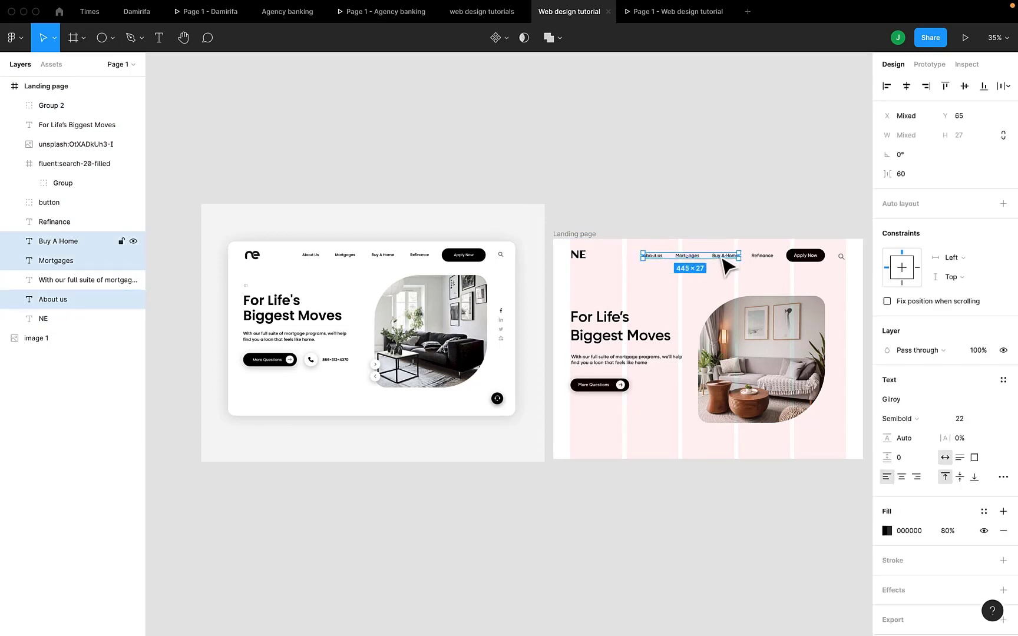
left_click(766, 258, "shift")
left_click(966, 419)
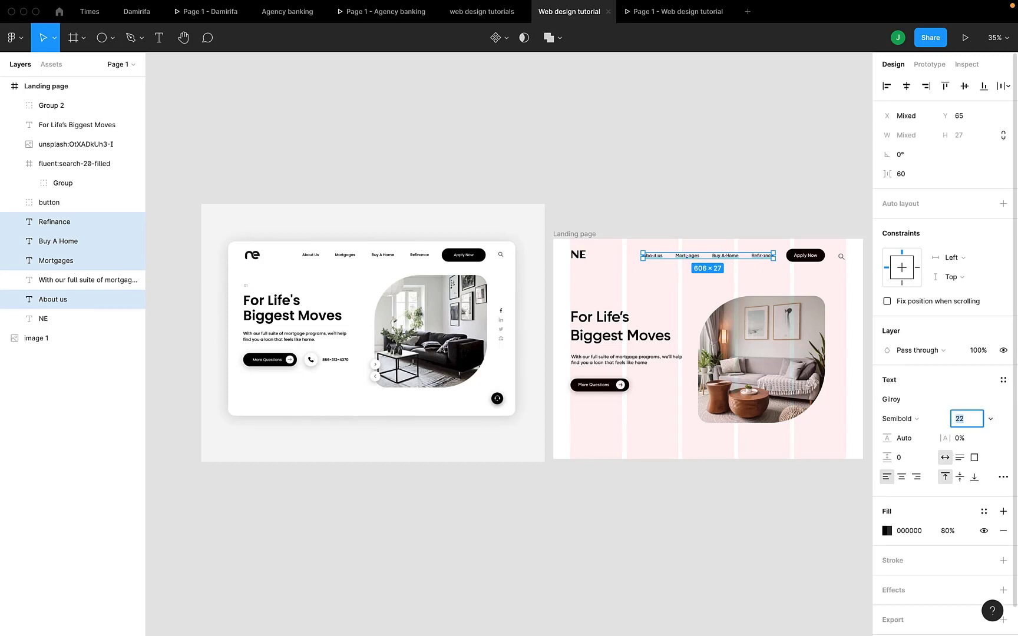
type("20")
key("Return")
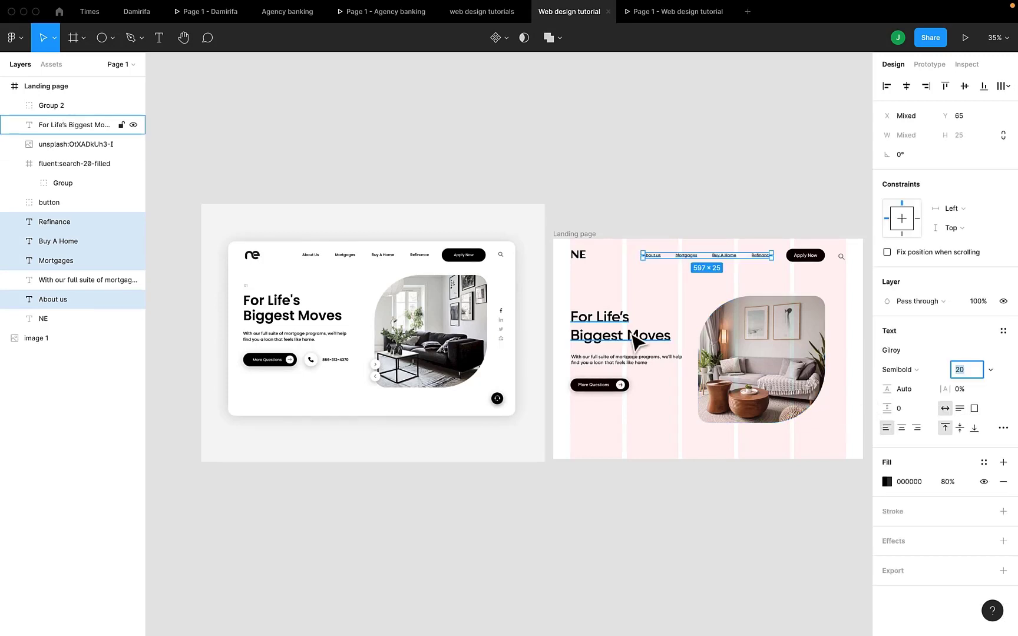
- Set the paragraph below the headline to font size 20 and Medium weight
left_click(645, 360)
left_click(967, 370)
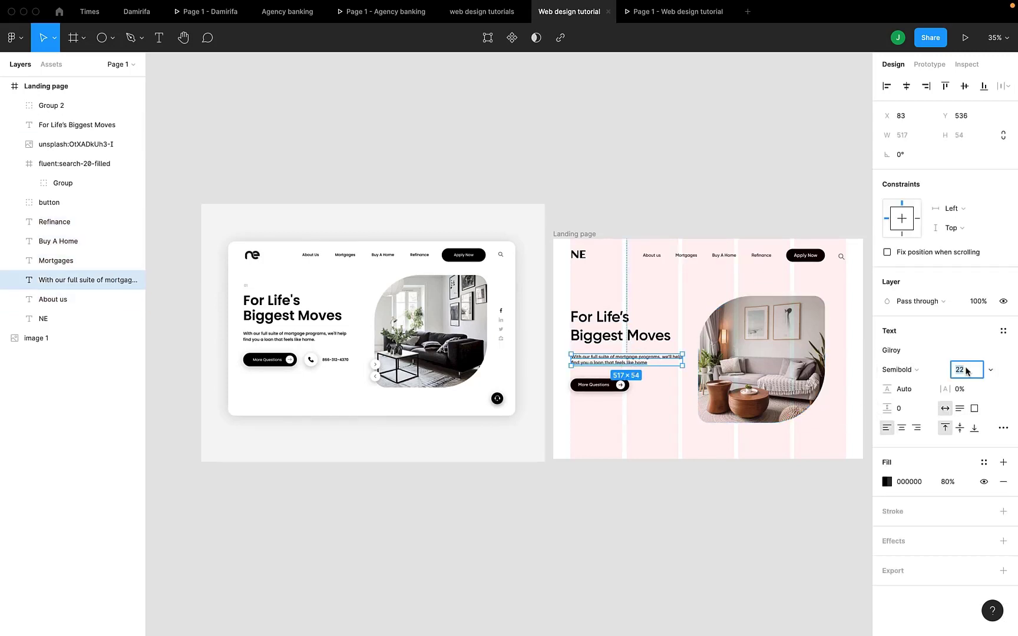
type("20")
key("Return")
scroll(697, 352, "up", 10)
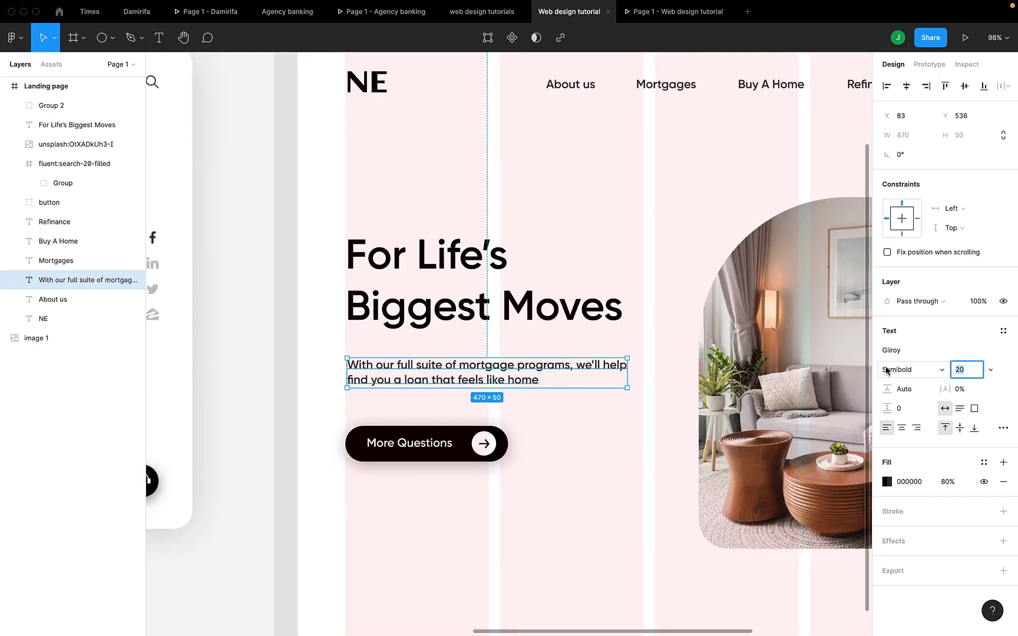
left_click(897, 370)
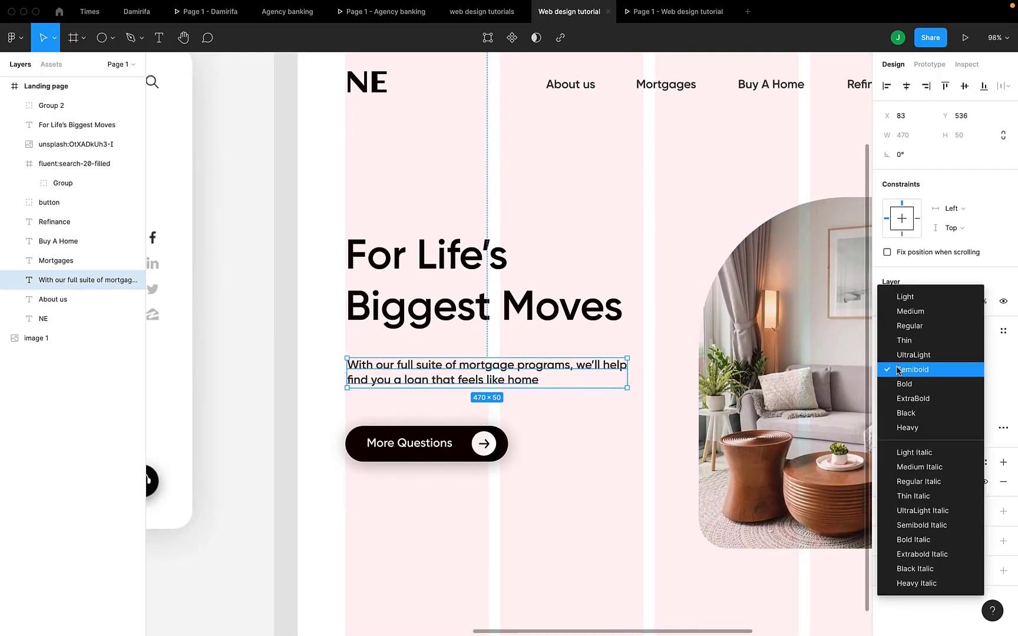
left_click(907, 311)
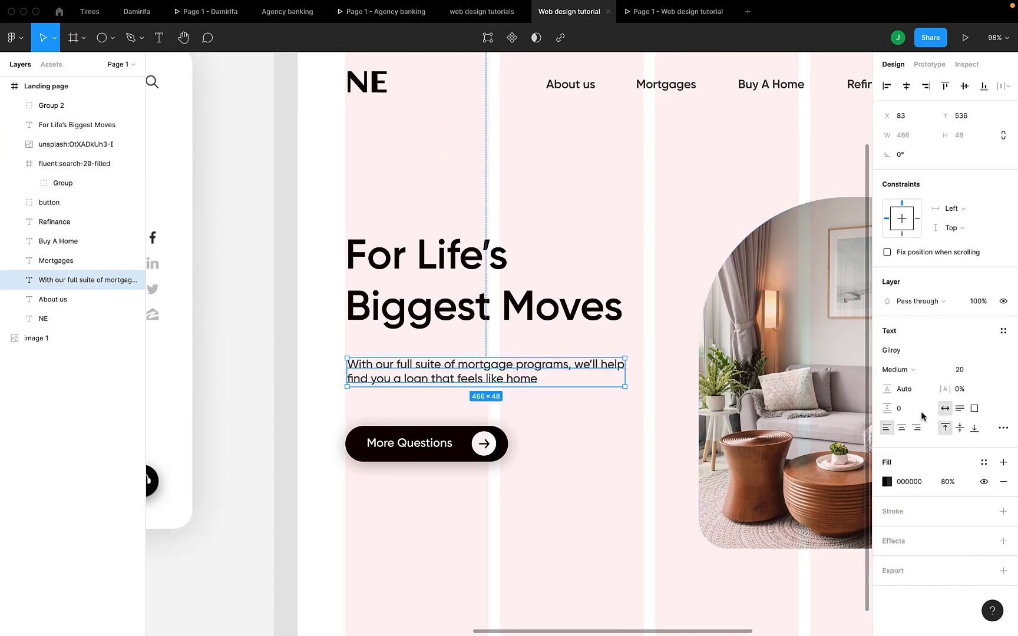
- Lower the paragraph's fill opacity to 50% and check the lighter text in the prototype preview
left_click(948, 483)
type("50")
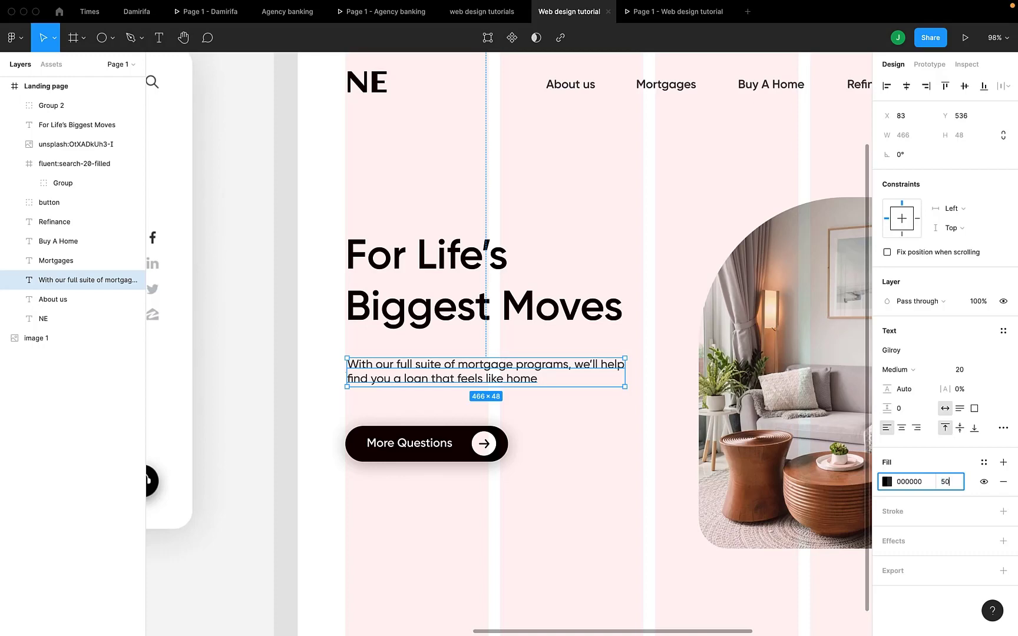
key("Return")
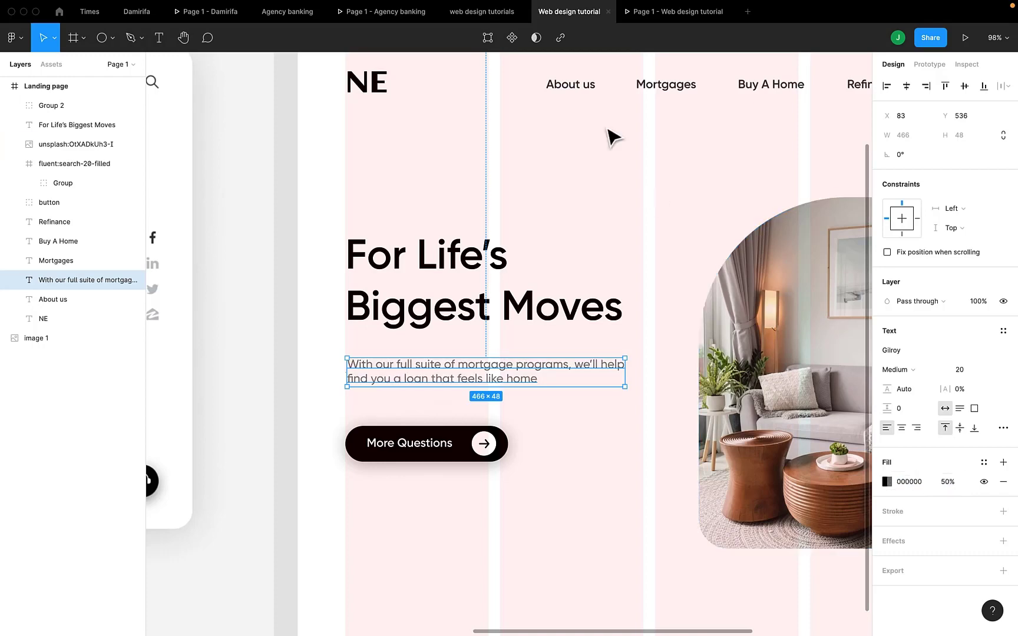
left_click(666, 17)
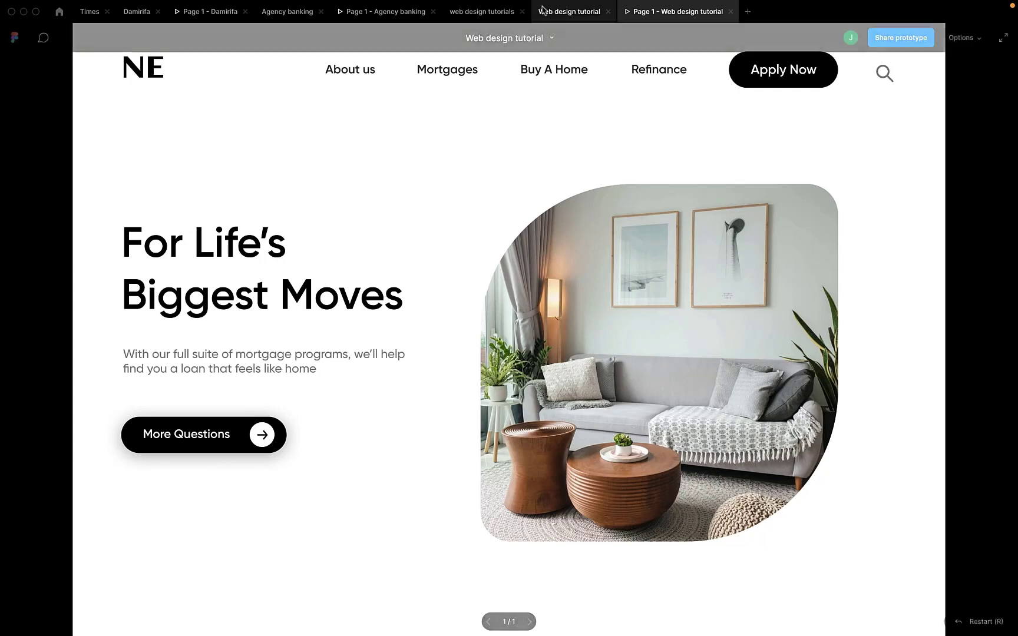
left_click(569, 11)
- Distribute the four navigation links horizontally and set the spacing between them to 50
scroll(643, 136, "right", 2)
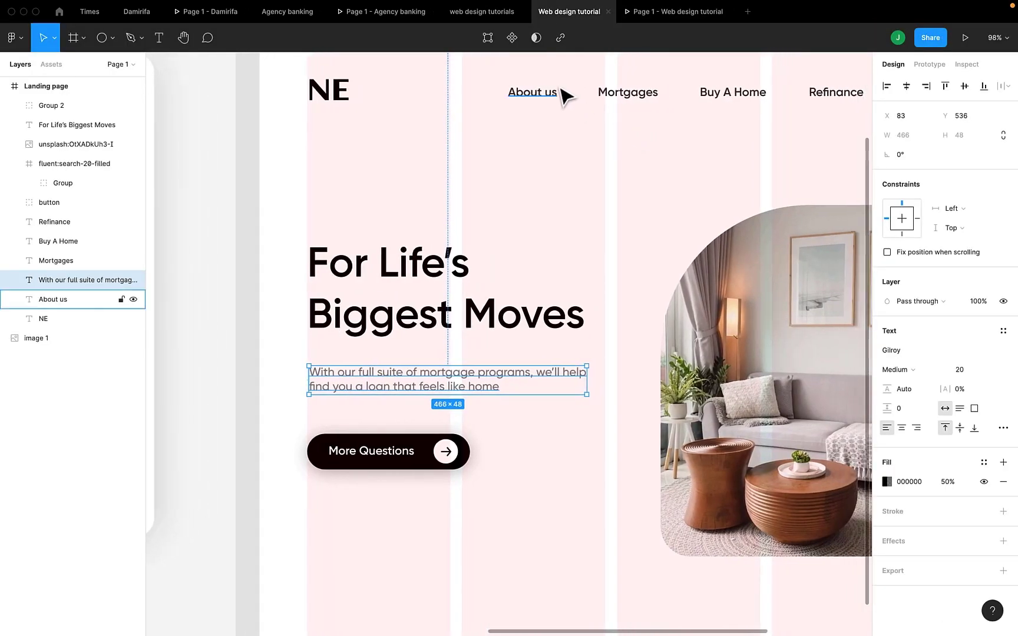
left_click(533, 92)
left_click(634, 89, "shift")
left_click(728, 94, "shift")
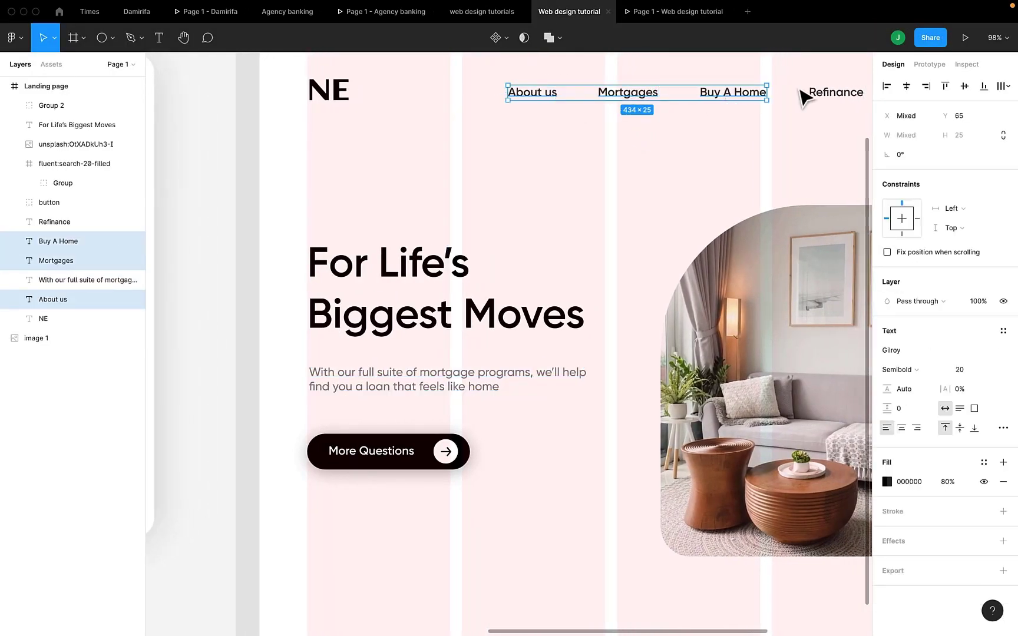
left_click(821, 96, "shift")
scroll(825, 101, "right", 1)
scroll(825, 102, "right", 5)
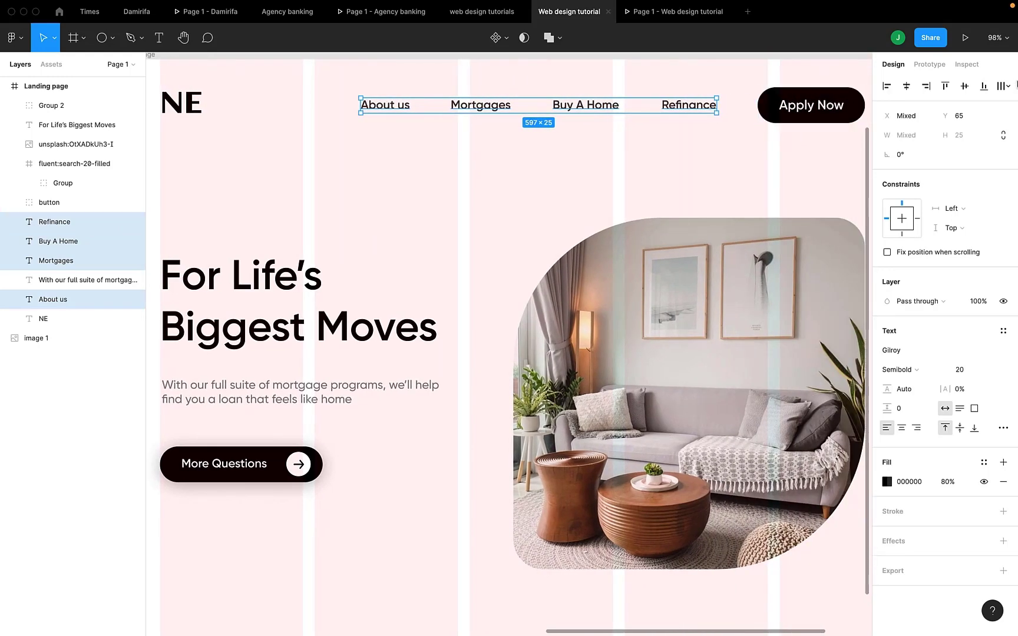
left_click(1008, 89)
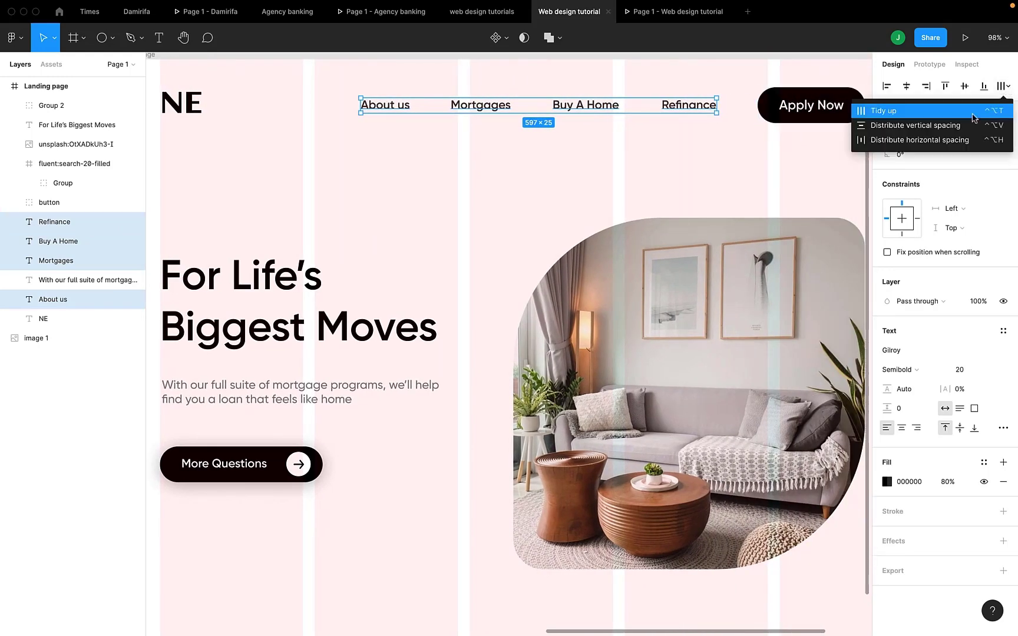
left_click(945, 136)
left_click(915, 172)
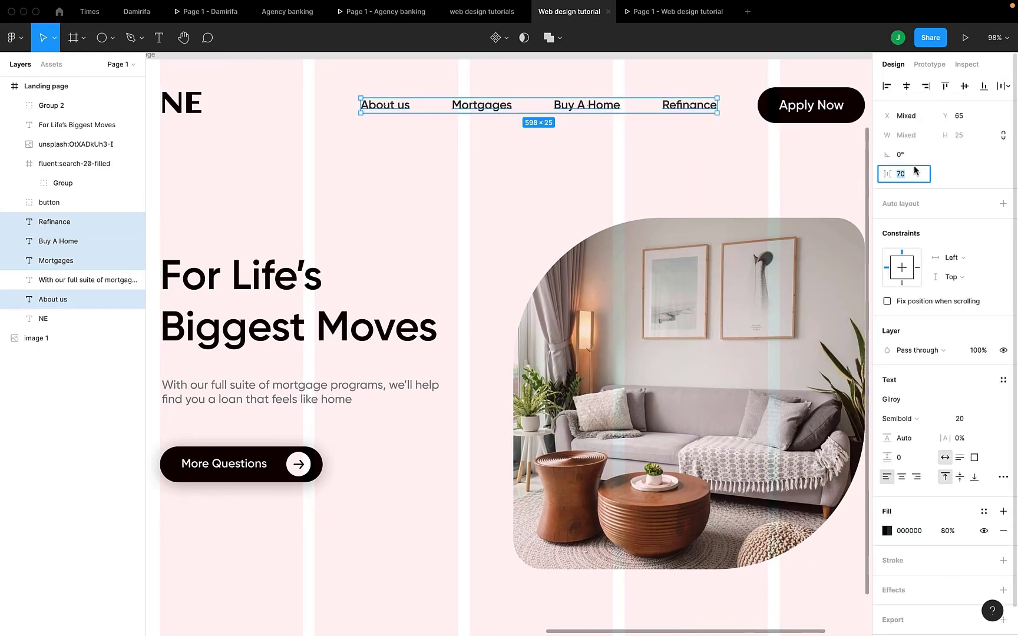
type("50")
key("Return")
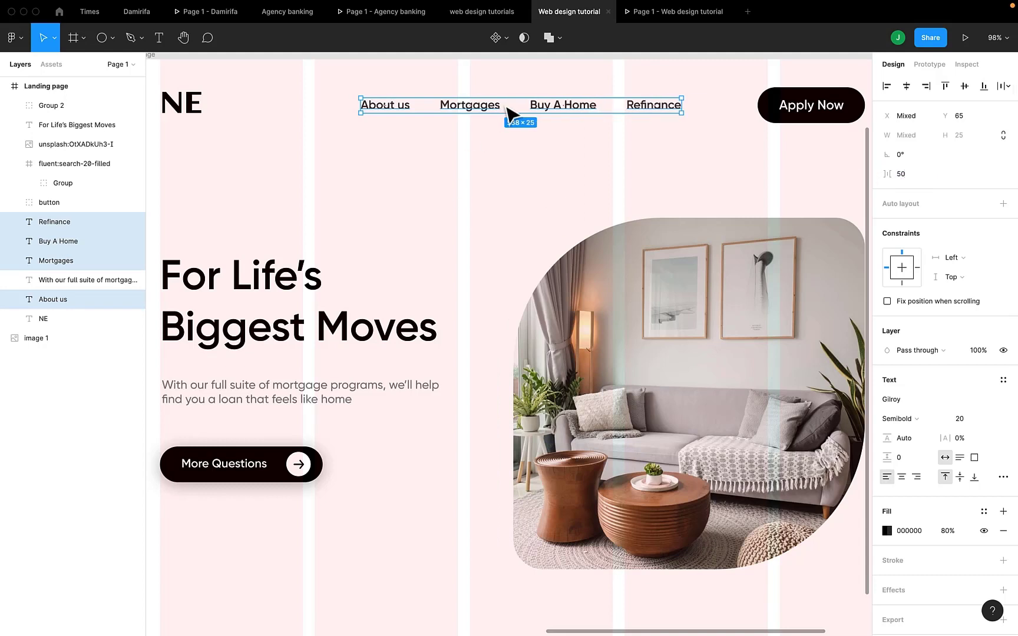
- Shift the four navigation links right to about 30 px from the Apply Now button and check the header in the preview
left_click_drag(557, 115, 610, 115)
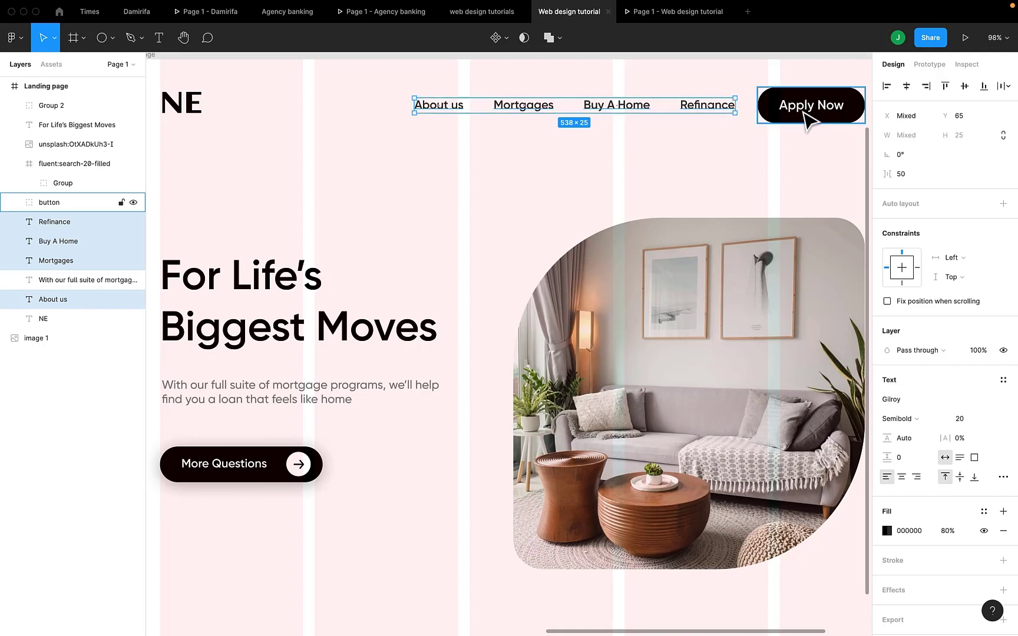
key("Right")
key("Right")
key("Right")
key("Right")
key("Right")
key("Right")
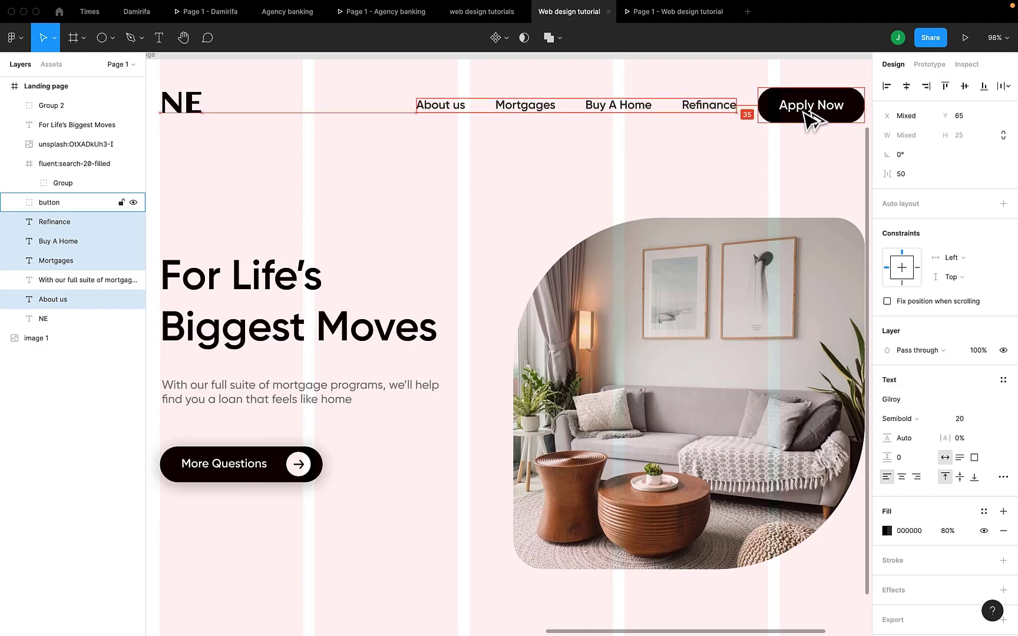
key("Right")
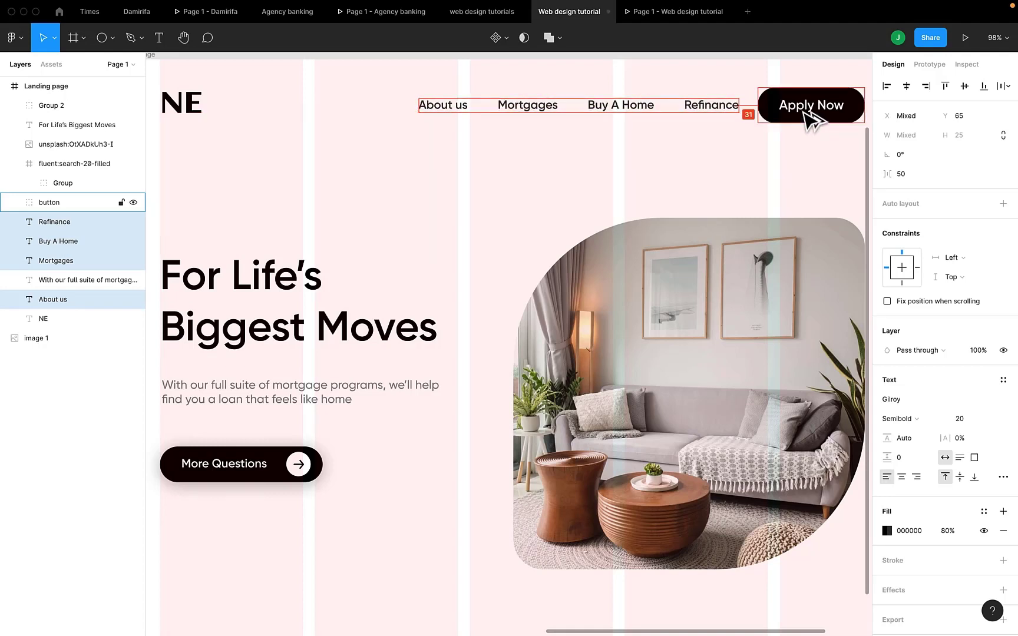
key("Up")
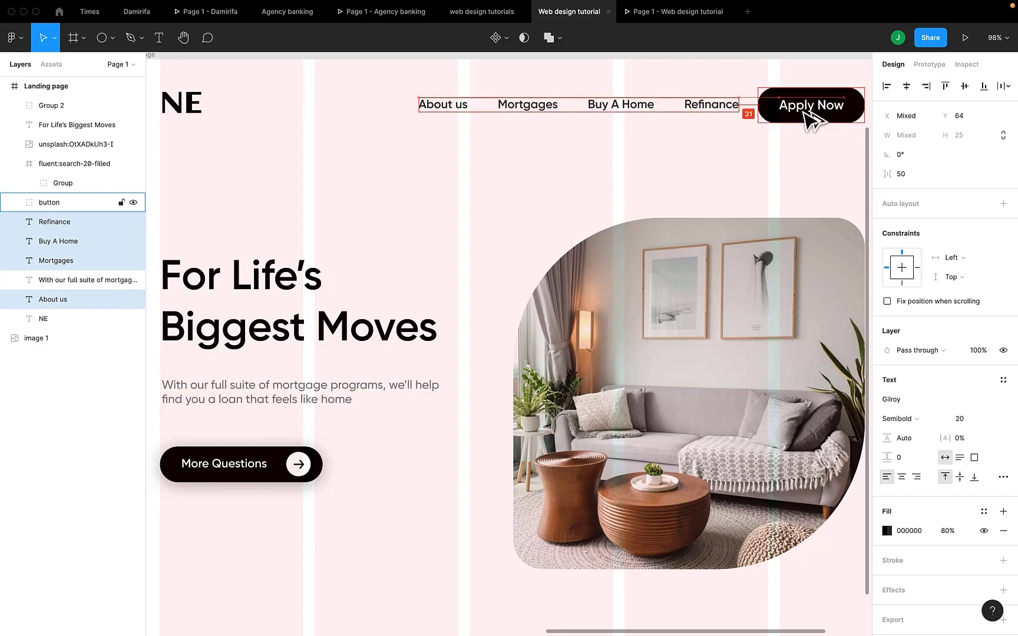
key("Right")
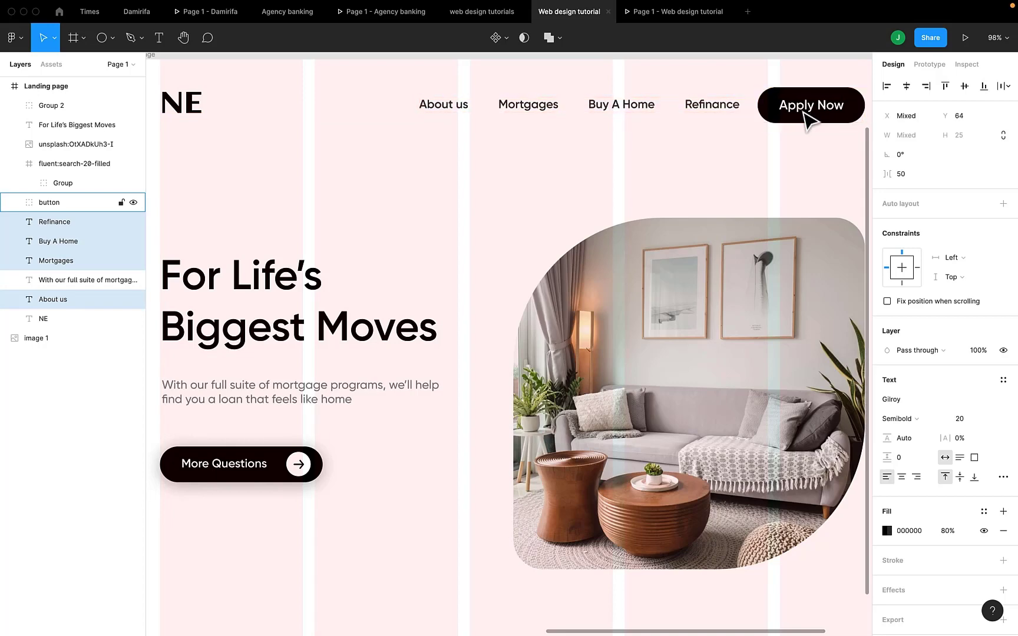
key("Down")
left_click(666, 16)
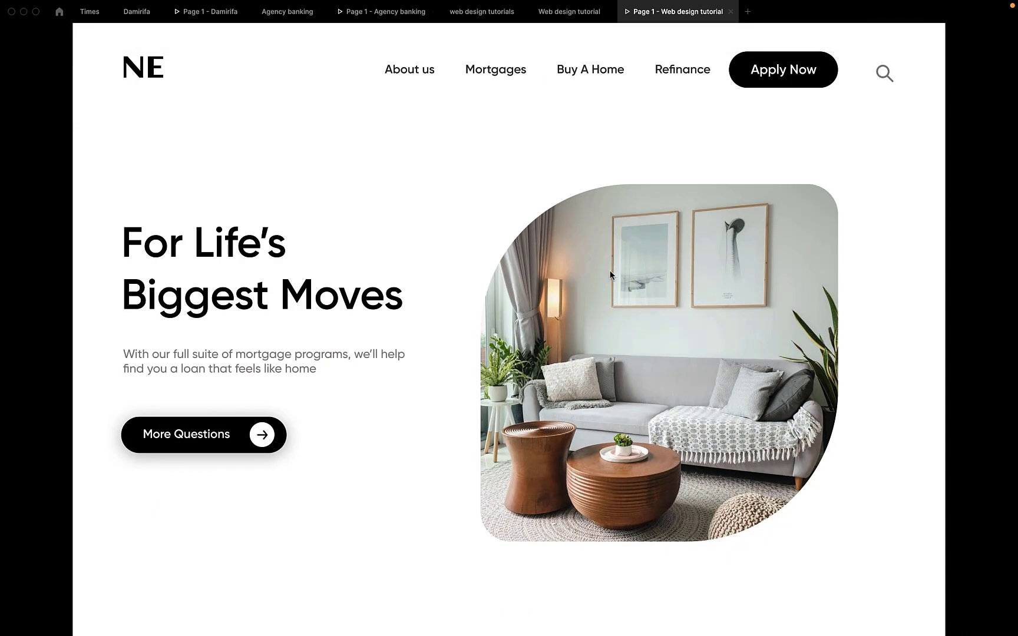
left_click(569, 12)
- Add a period after "home" at the end of the paragraph below the headline
scroll(312, 281, "left", 1)
double_click(382, 395)
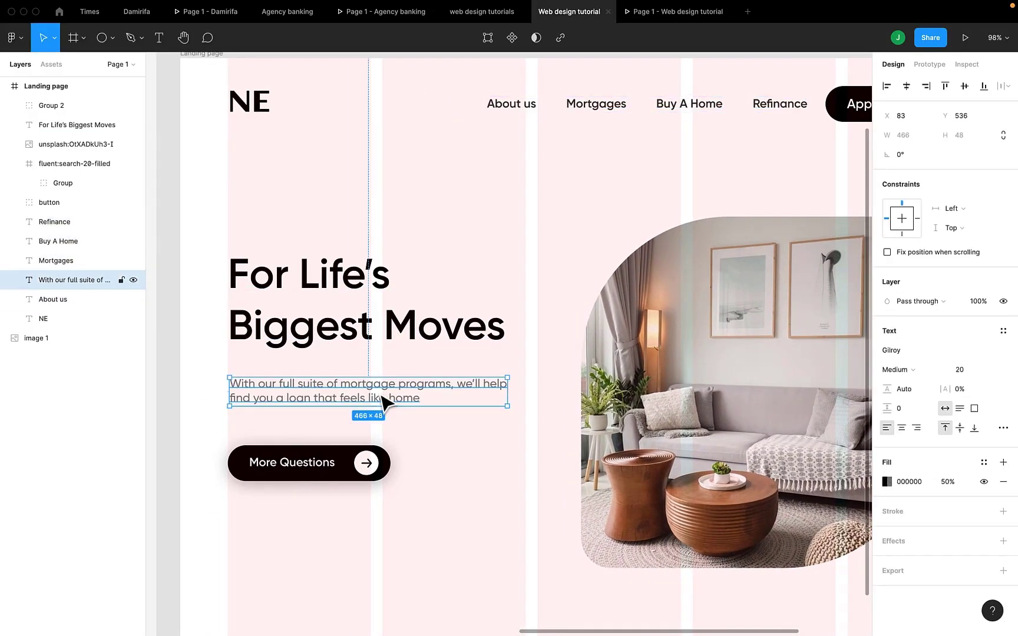
key("Right")
key("Escape")
- Move the paragraph up to 20 px below the headline and check the spacing in the preview
key("shift+Up")
key("shift+Up")
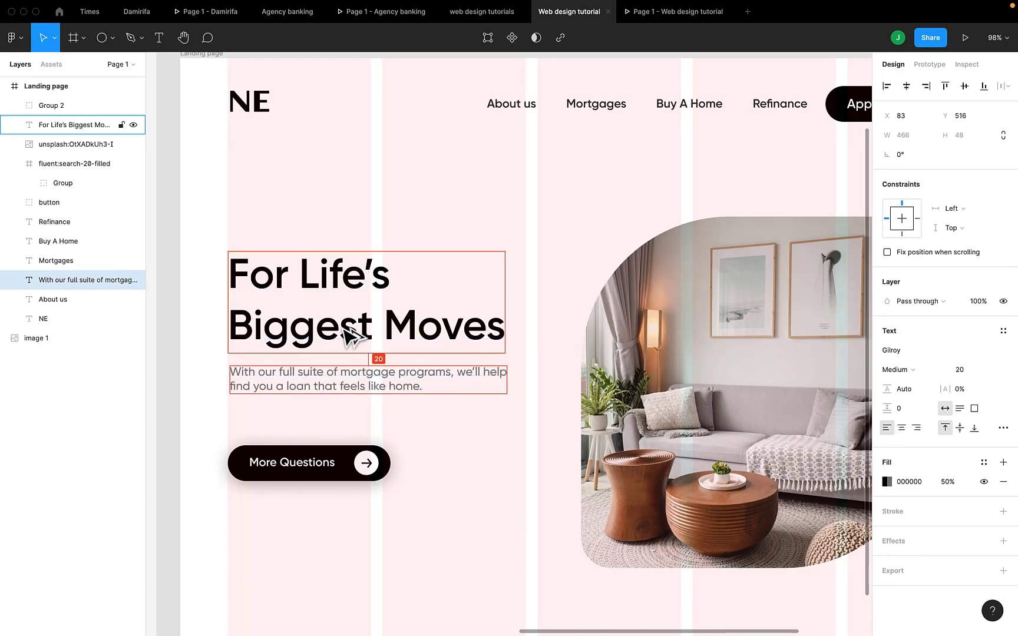
left_click(652, 15)
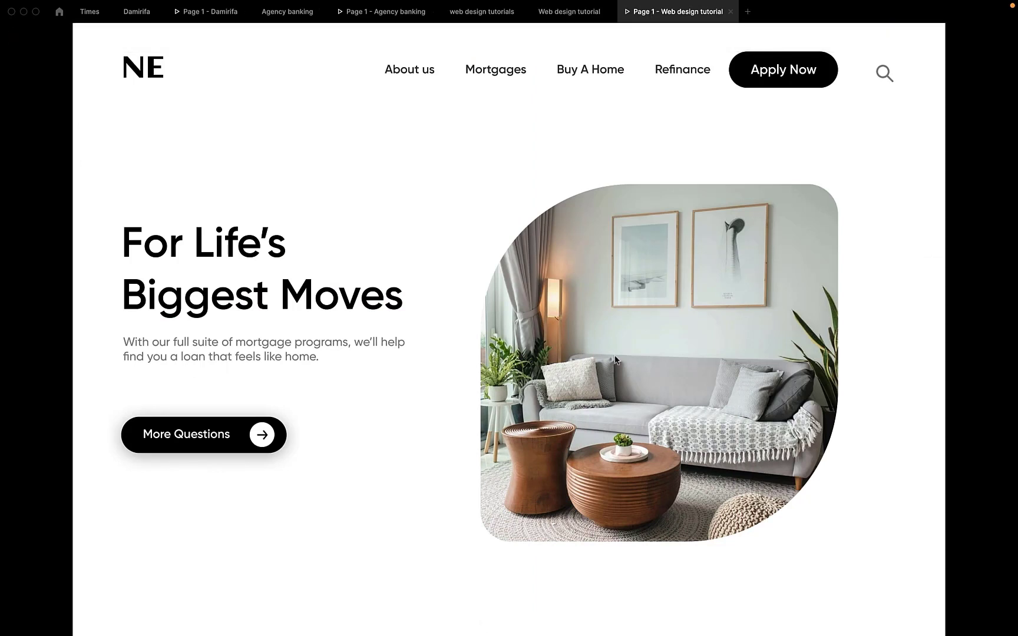
left_click(569, 12)
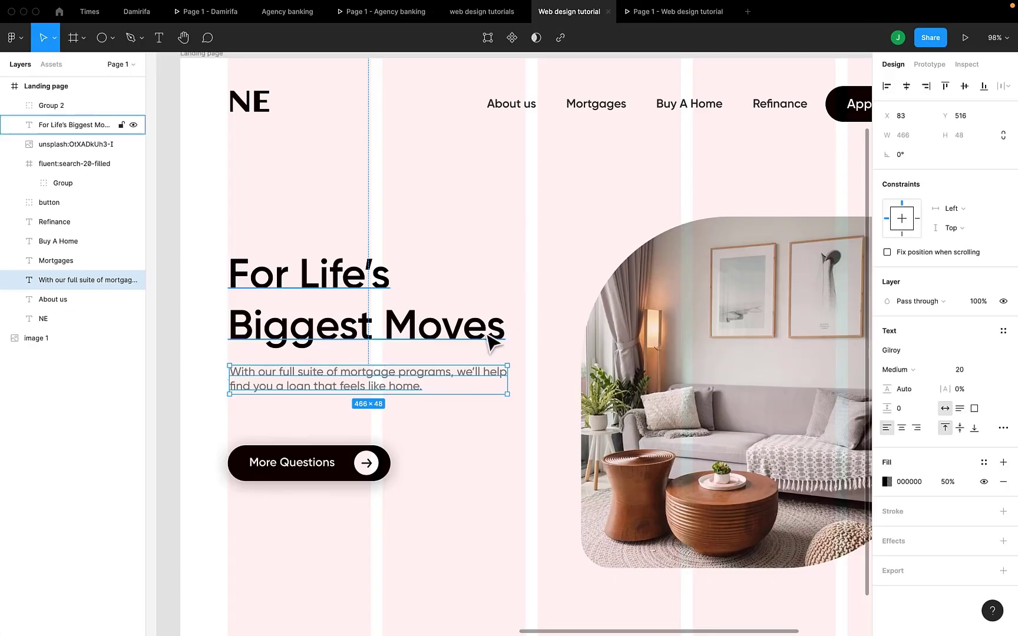
- Move the More Questions button group up until it sits 50 px below the paragraph
left_click(284, 463)
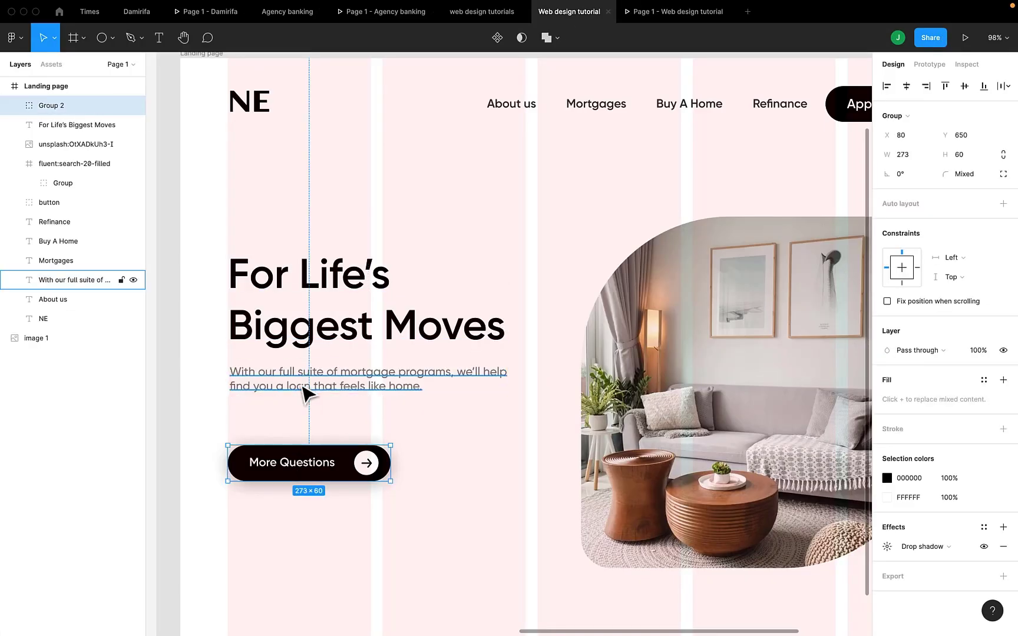
key("shift+Up")
key("shift+Up")
key("Up")
key("Up")
key("Up")
key("Up")
key("Up")
key("Up")
key("Up")
key("Up")
key("Up")
key("Up")
key("Up")
key("Up")
key("Up")
key("Up")
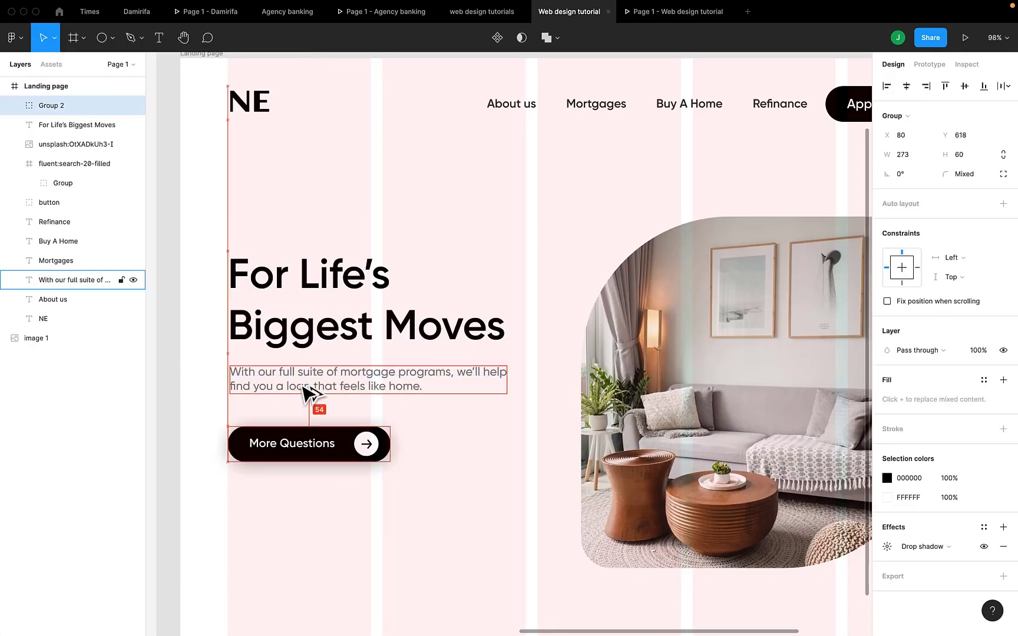
key("Up")
key("Up")
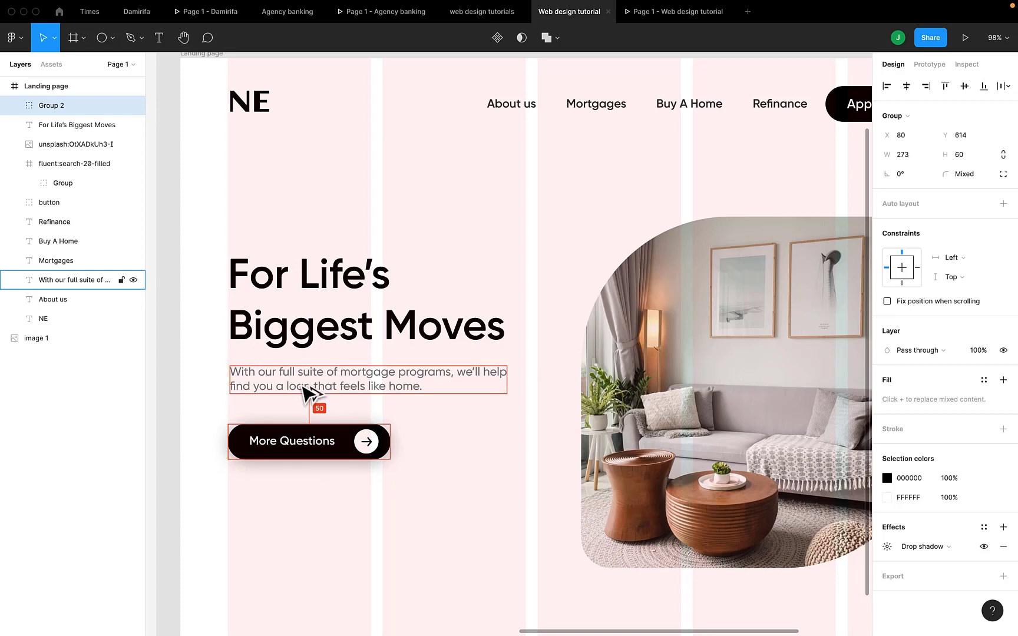
- Check the hero section in the preview and move the living-room photo up to Y 216
left_click(654, 12)
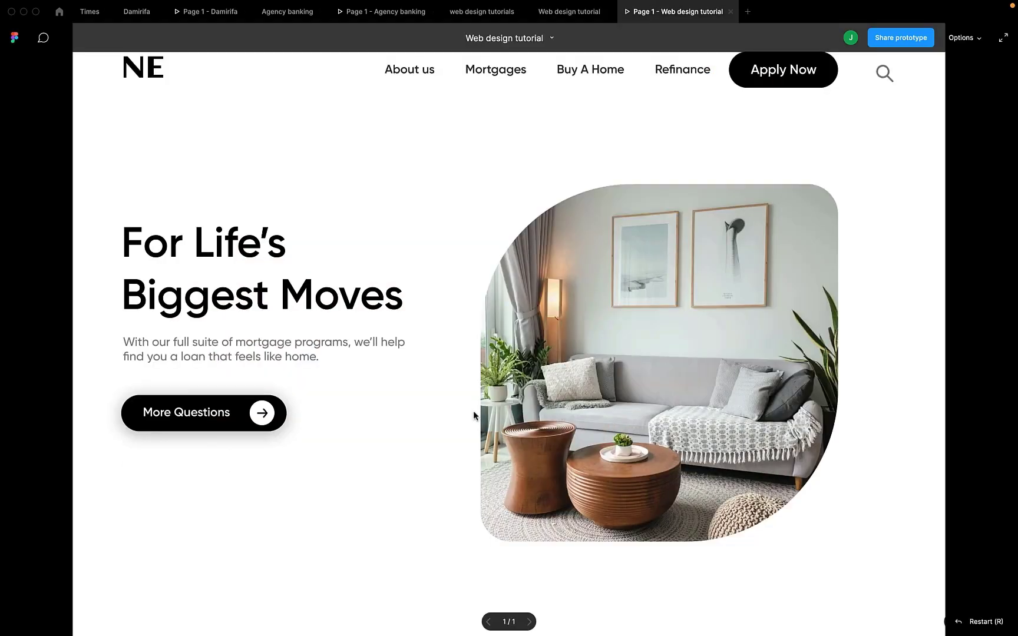
left_click(573, 17)
scroll(625, 425, "right", 4)
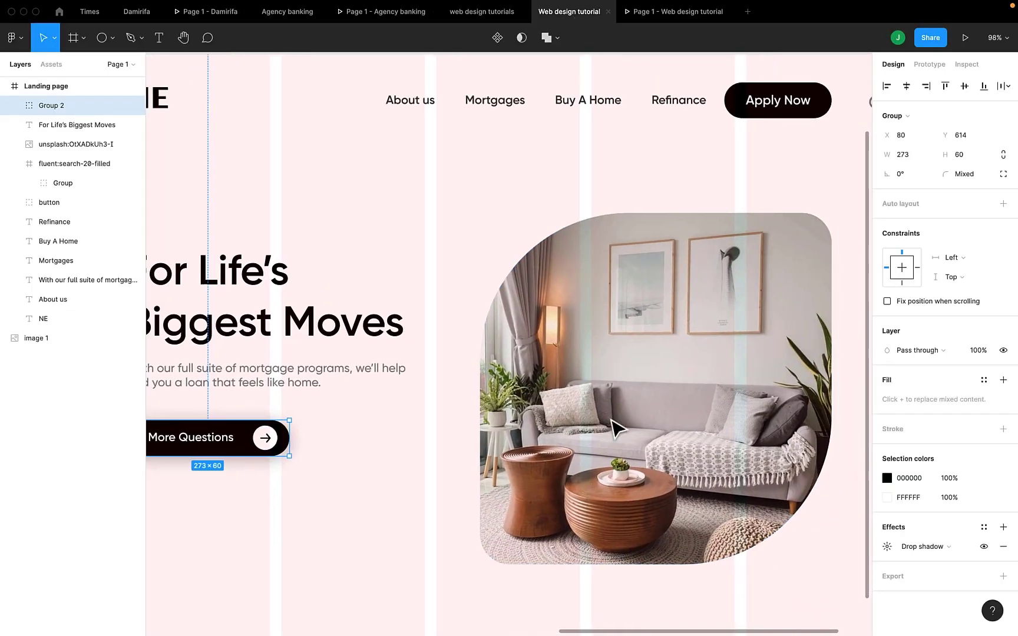
left_click(625, 406)
key("shift+Up")
key("shift+Up")
key("shift+Up")
key("shift+Up")
key("shift+Up")
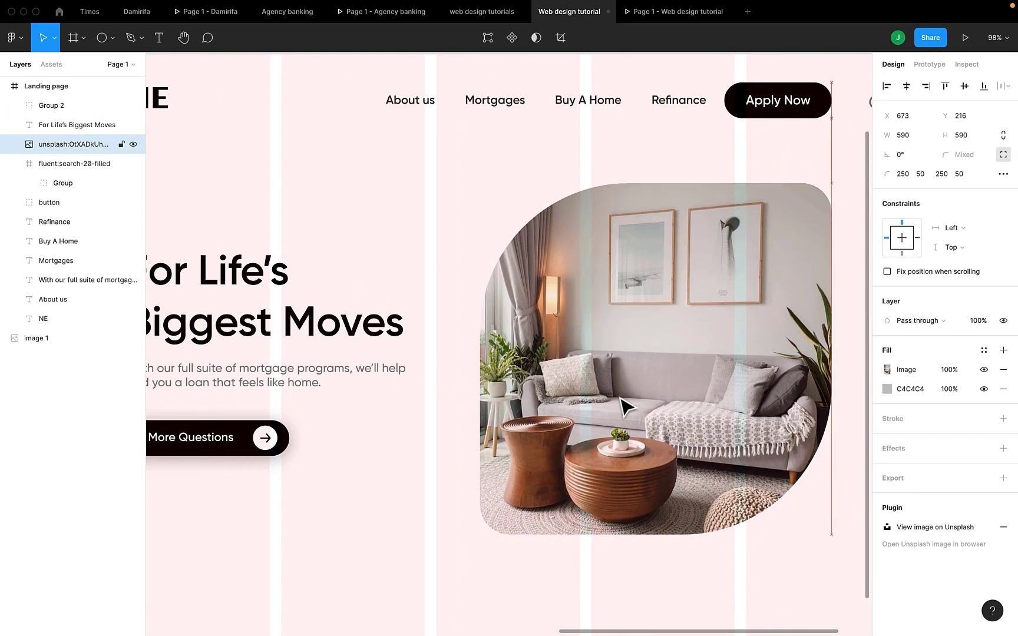
- Set the photo's top-left and bottom-right corner radii to 200 and check the shape in the preview
left_click(905, 177)
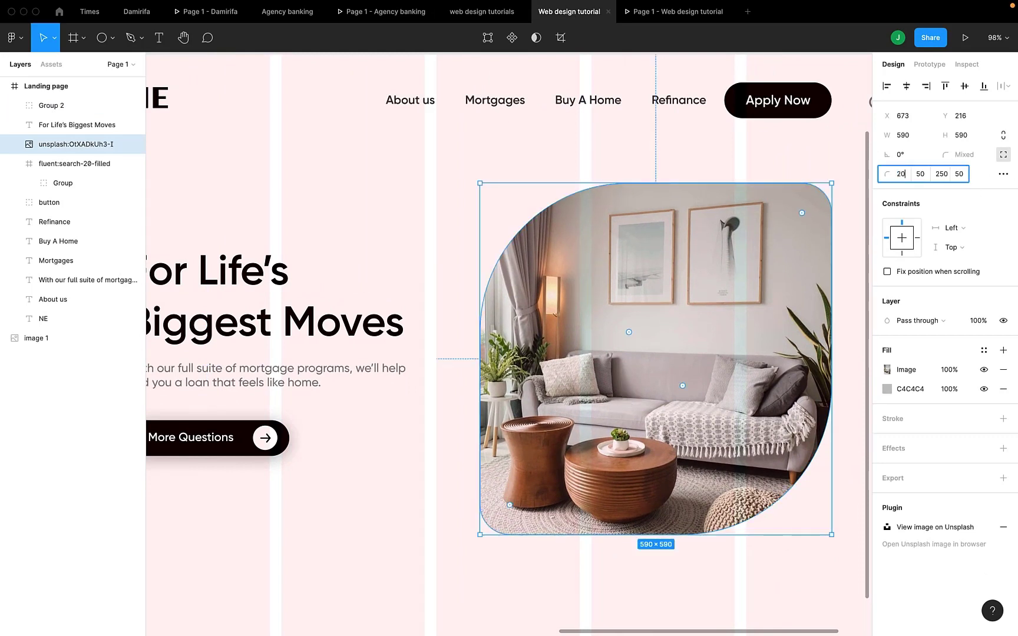
key("Return")
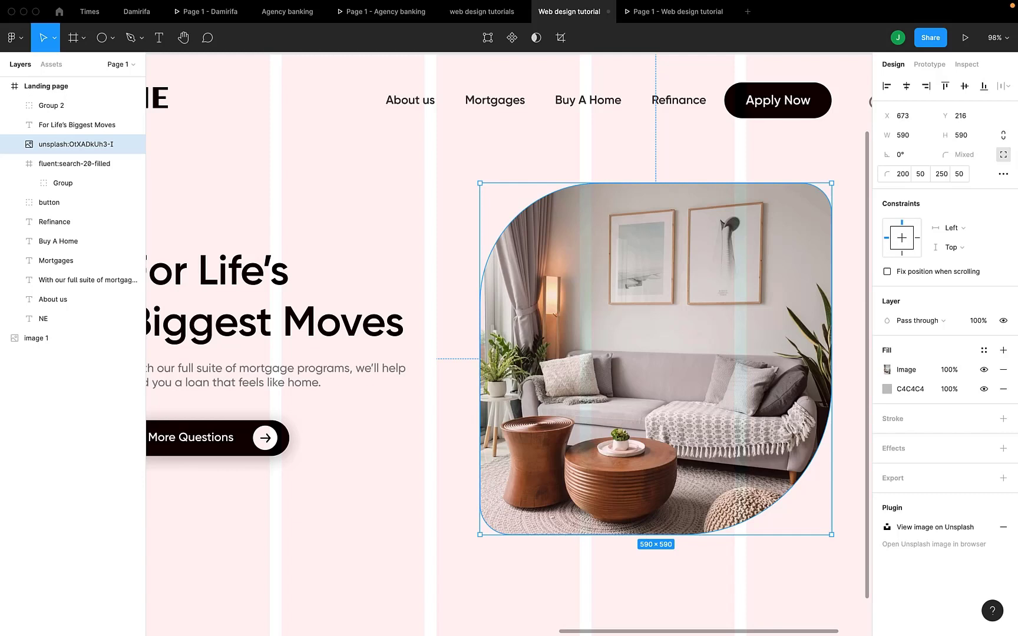
left_click(943, 174)
type("2")
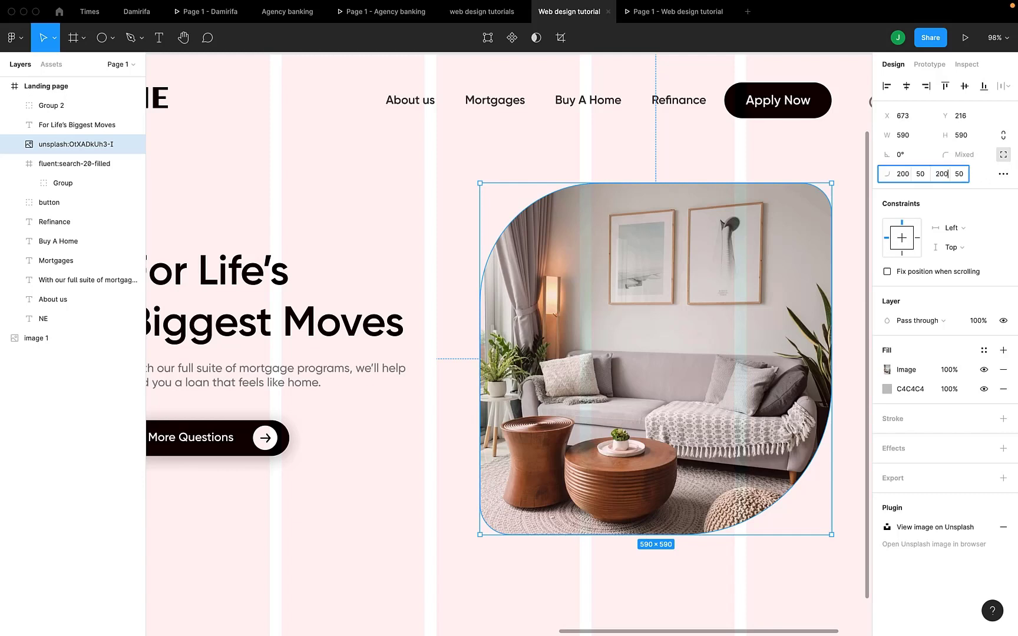
key("Return")
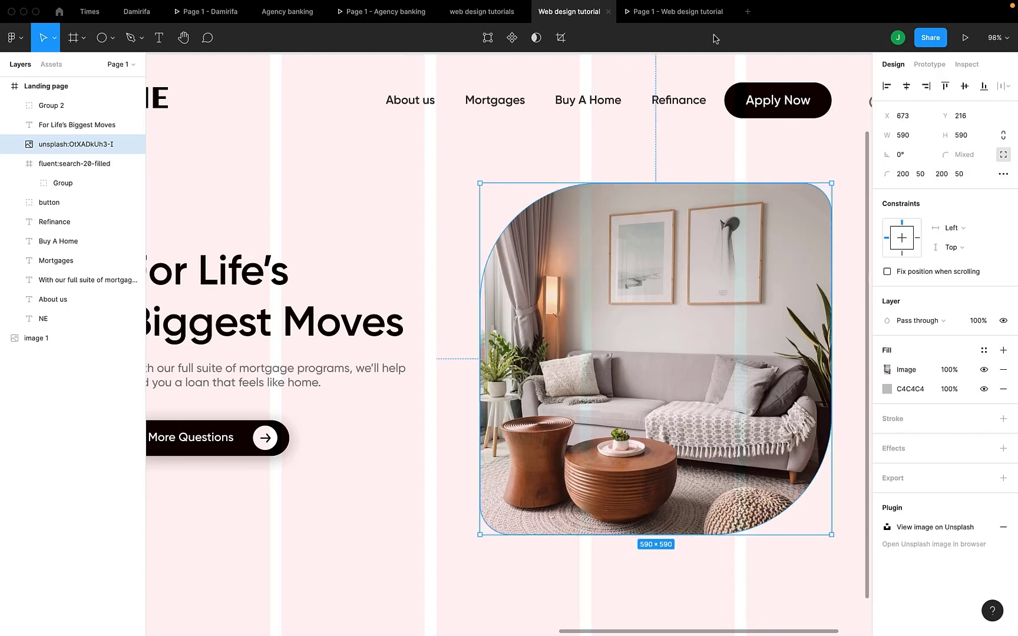
left_click(659, 14)
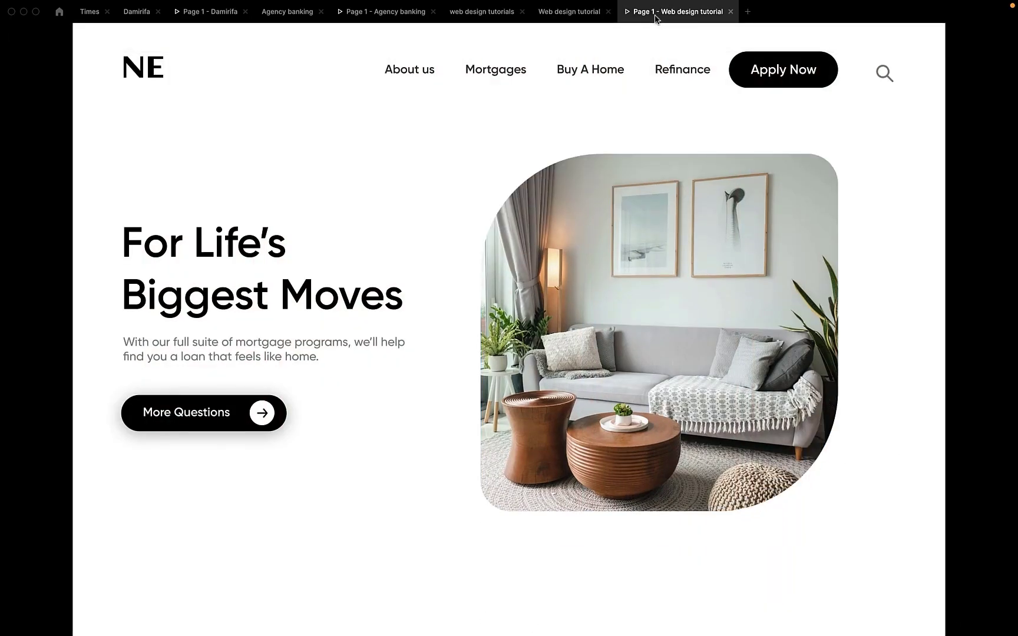
- Narrow the photo from its left edge to a width of 540 and check it in the preview
left_click(583, 13)
left_click_drag(477, 353, 509, 352)
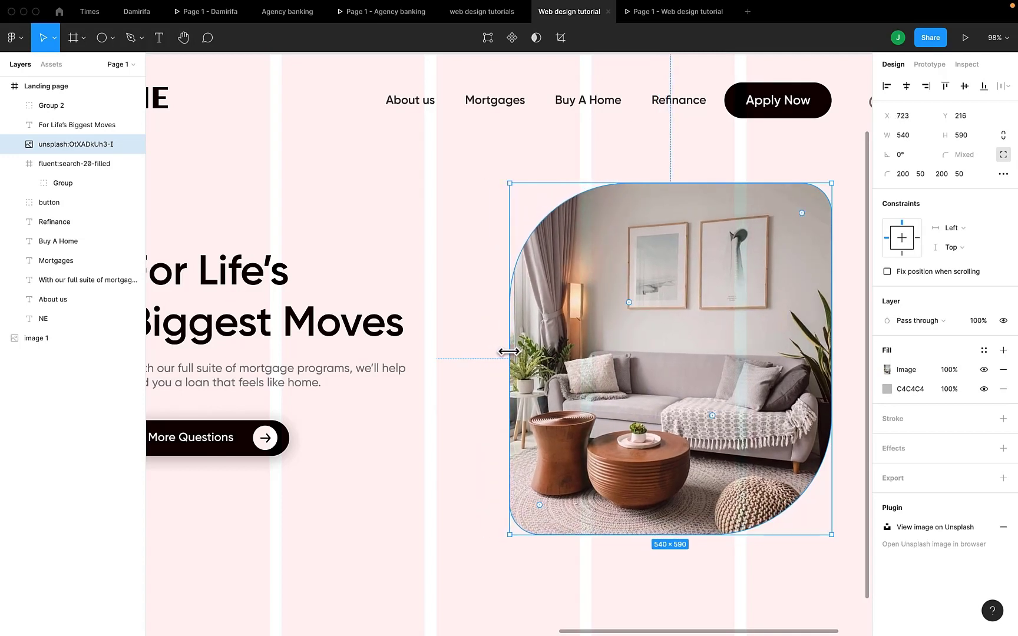
left_click(649, 14)
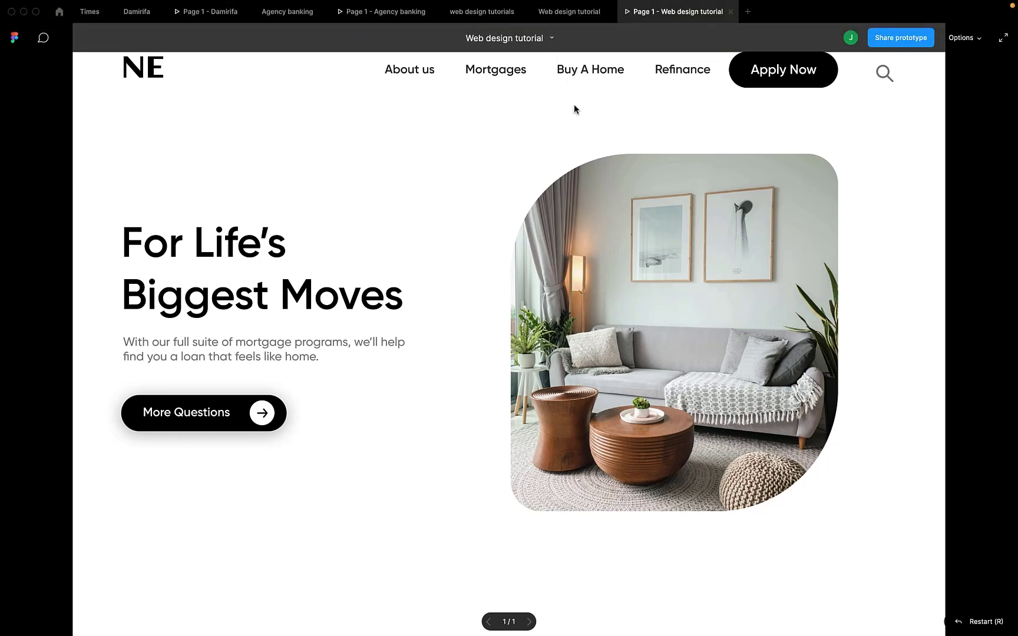
left_click(561, 24)
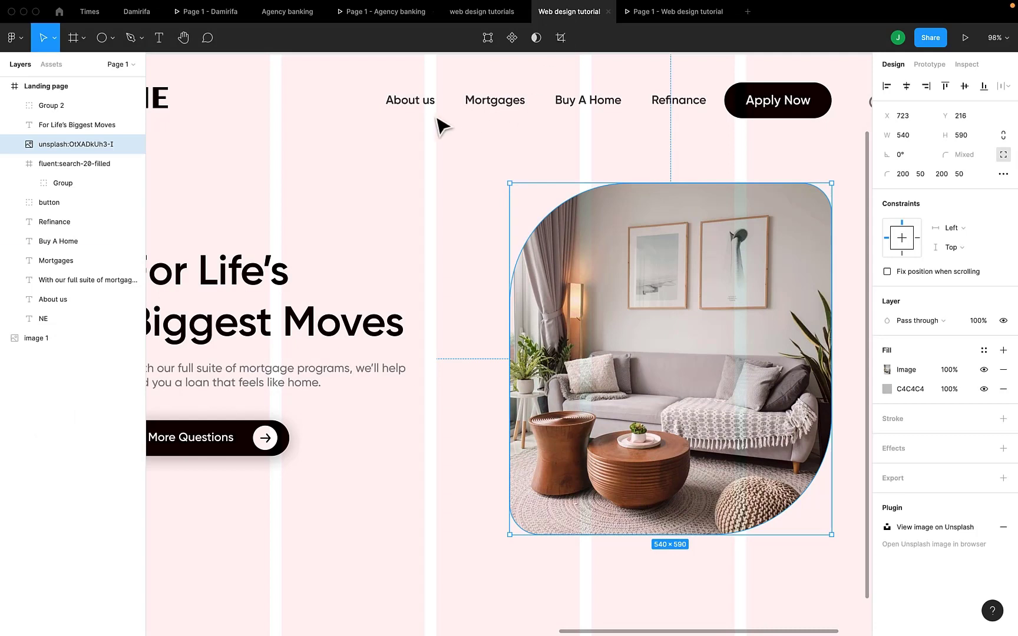
- Set the horizontal spacing between the About us, Mortgages, Buy A Home and Refinance links to 30
left_click(422, 105)
left_click(494, 105, "shift")
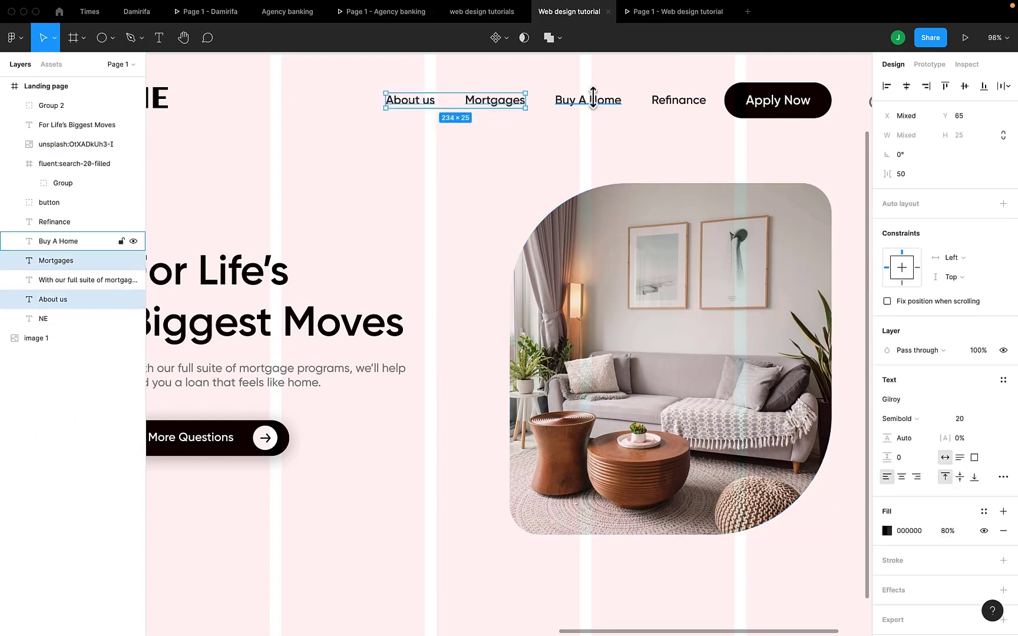
left_click(586, 101, "shift")
left_click(667, 104, "shift")
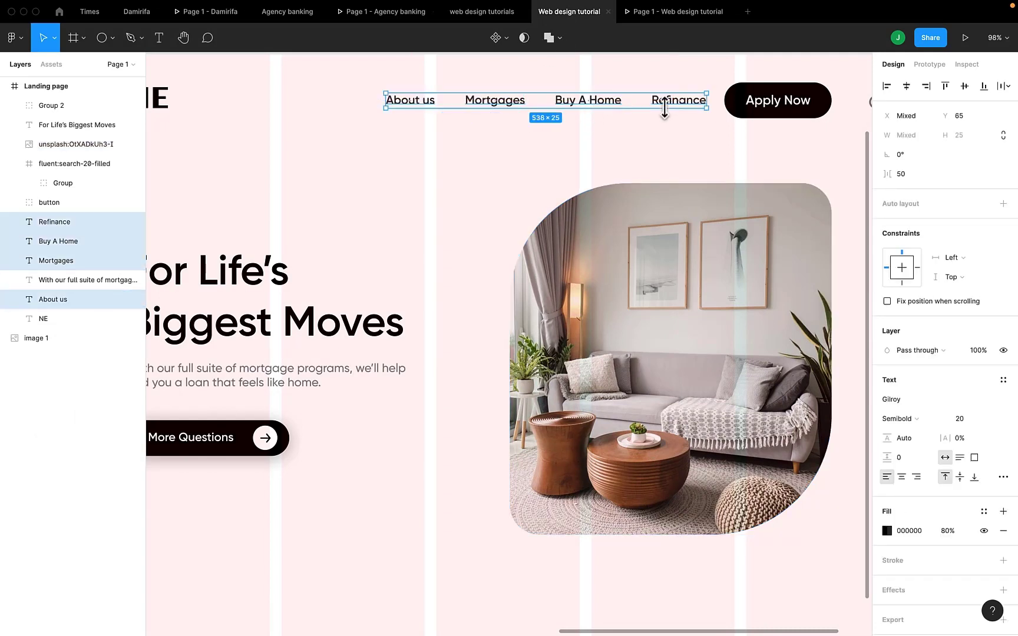
left_click(917, 184)
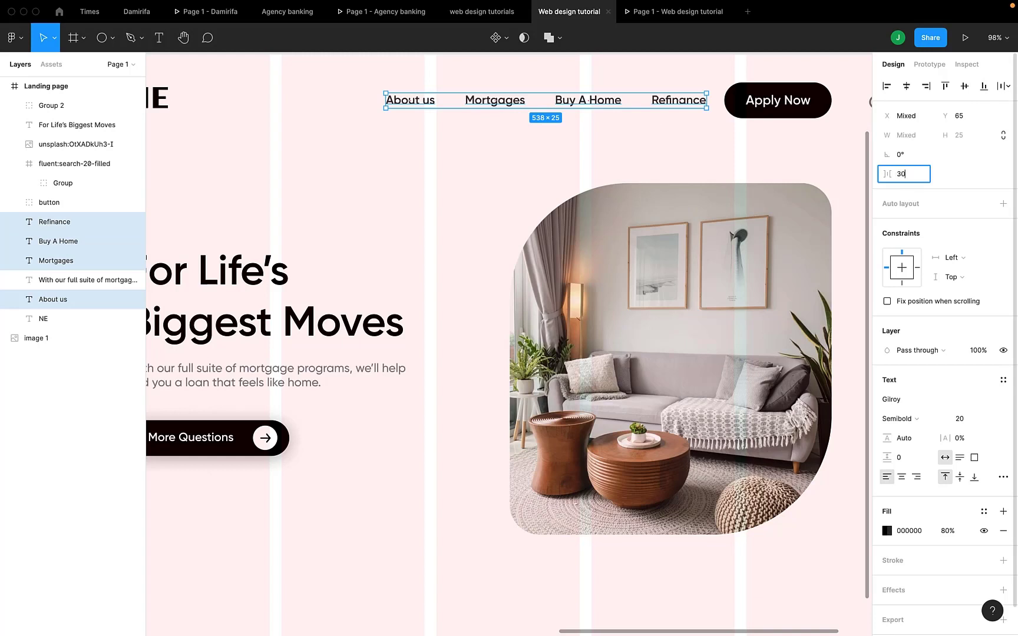
key("Return")
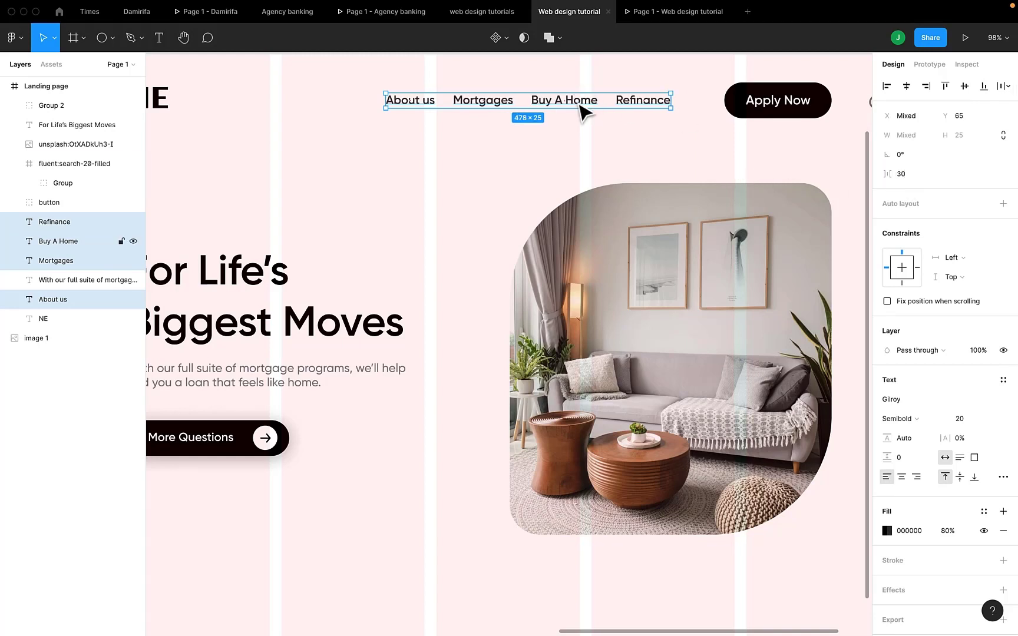
- Move the four navigation links right, closer to the Apply Now button, and check the header in the preview
left_click_drag(581, 110, 658, 100)
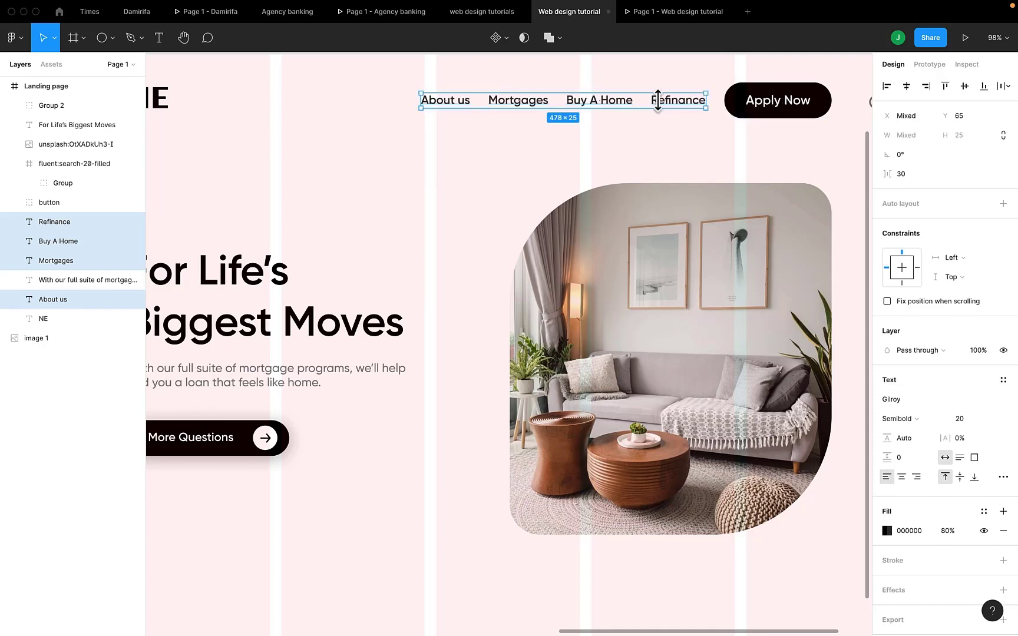
key("Right")
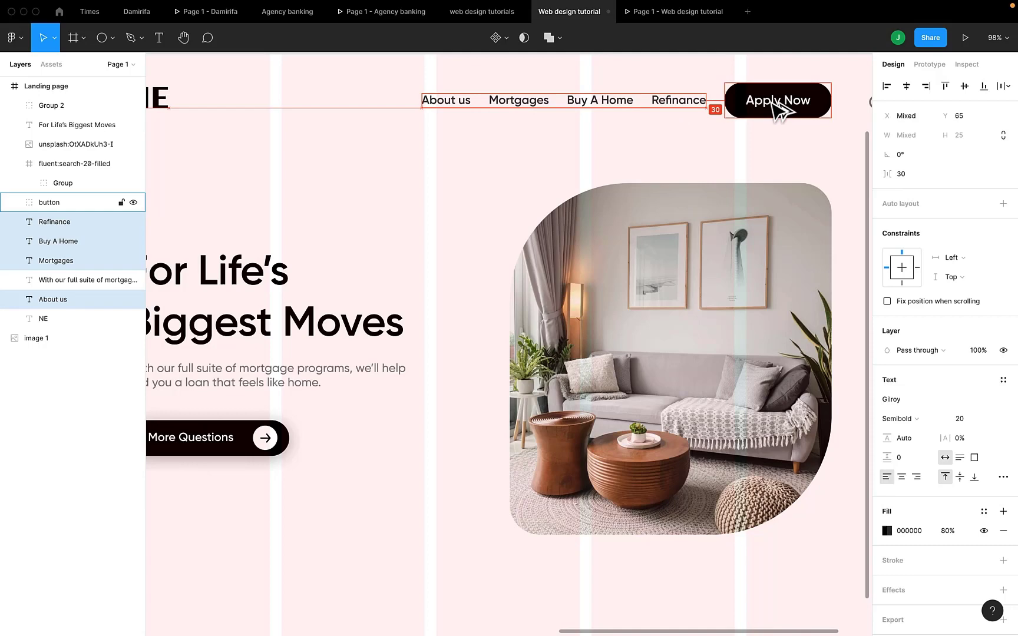
left_click(664, 16)
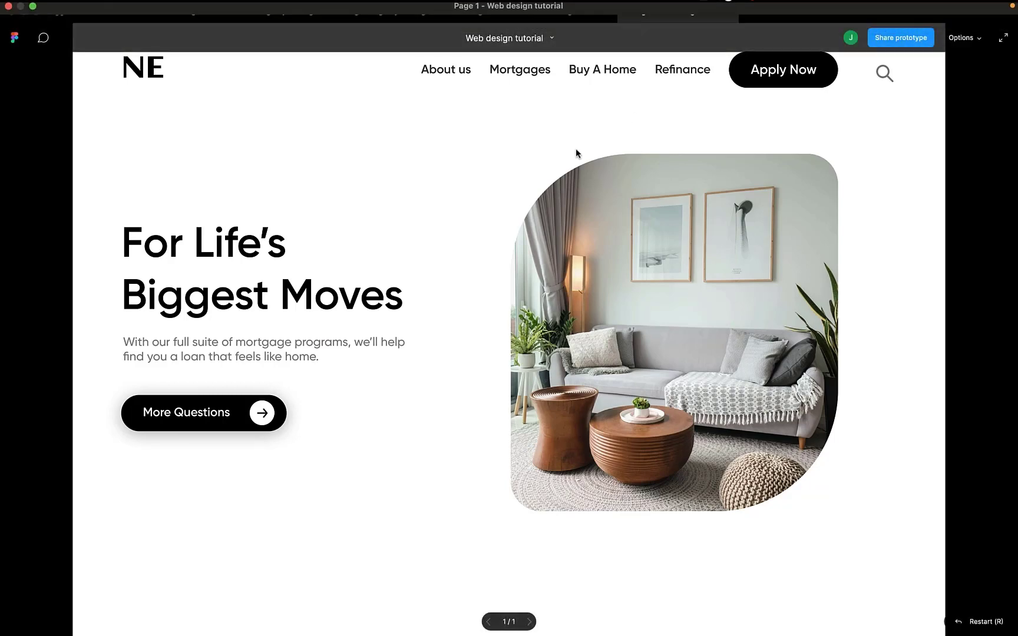
- Set the font size of the Apply Now button's label to 20
left_click(574, 12)
left_click(778, 104)
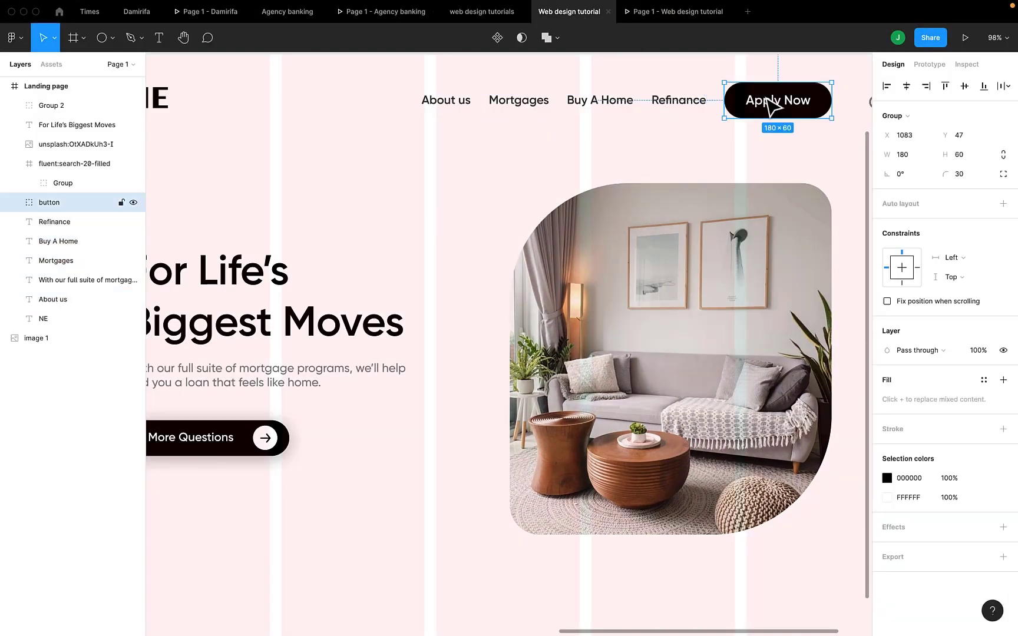
left_click(769, 104)
left_click(975, 352)
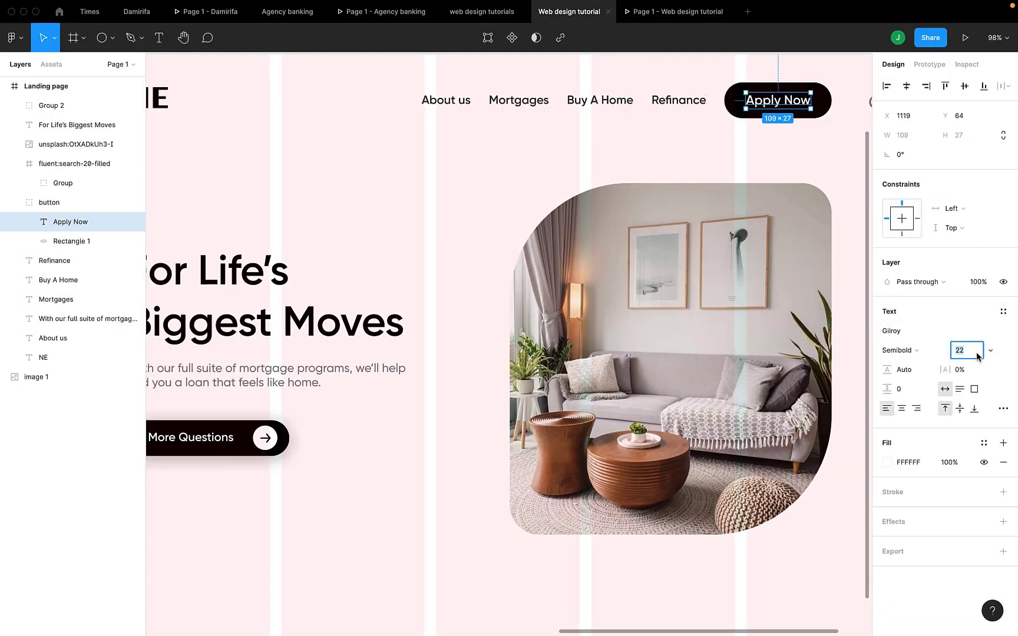
type("20")
key("Return")
- Reduce the Apply Now button's background rectangle to a height of 50 and centre the label on it both ways
left_click(737, 116)
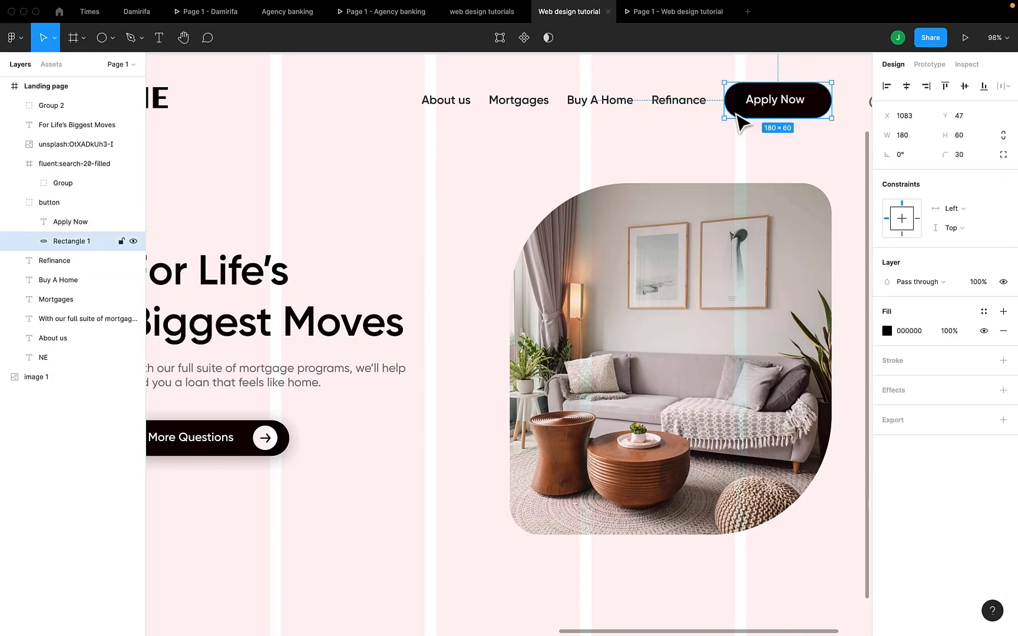
left_click_drag(774, 118, 775, 112)
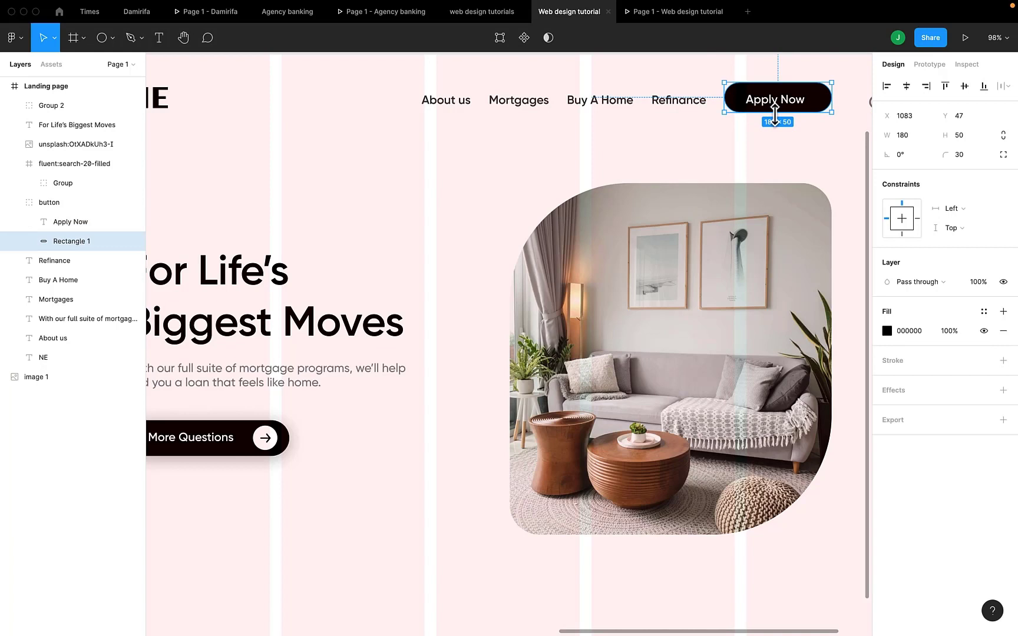
left_click(802, 102, "shift")
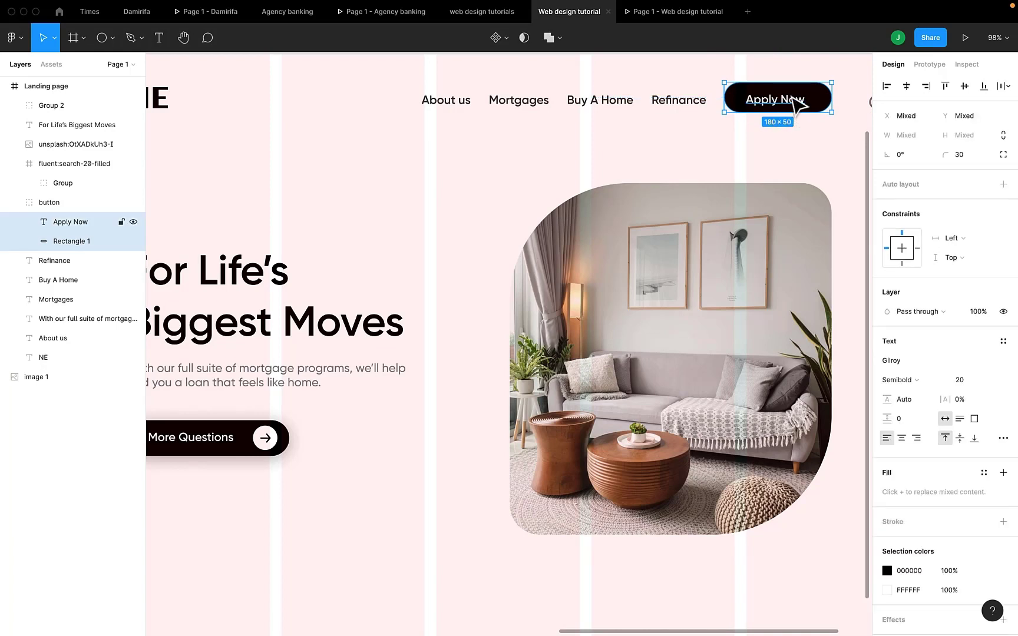
left_click(906, 86)
left_click(965, 86)
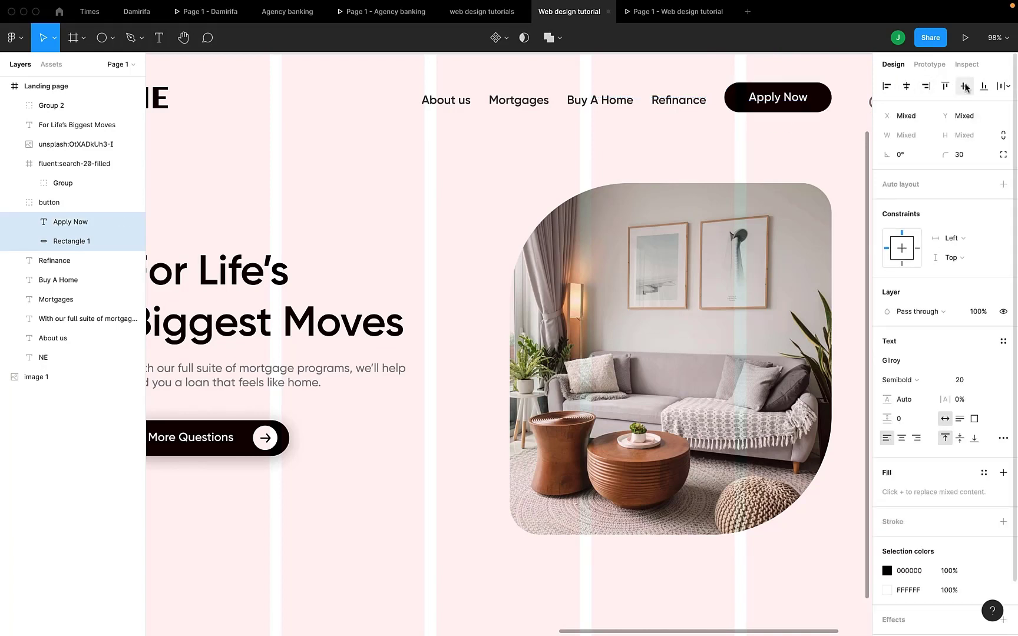
- Move the Apply Now button group down to Y 51 and check the header in the preview
left_click(843, 161)
left_click(801, 103)
left_click_drag(802, 103, 804, 105)
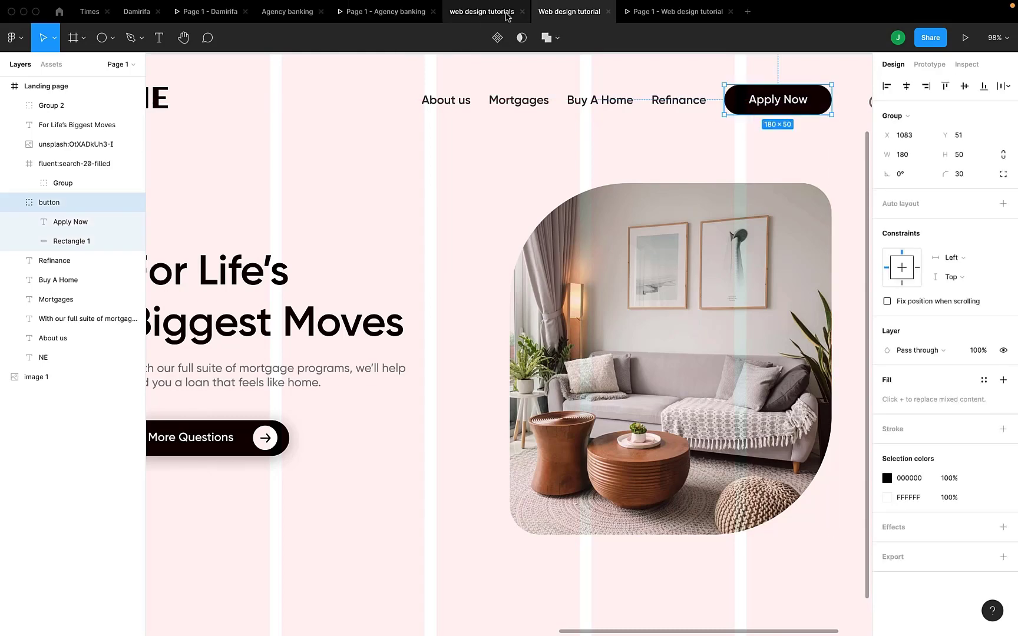
left_click(650, 13)
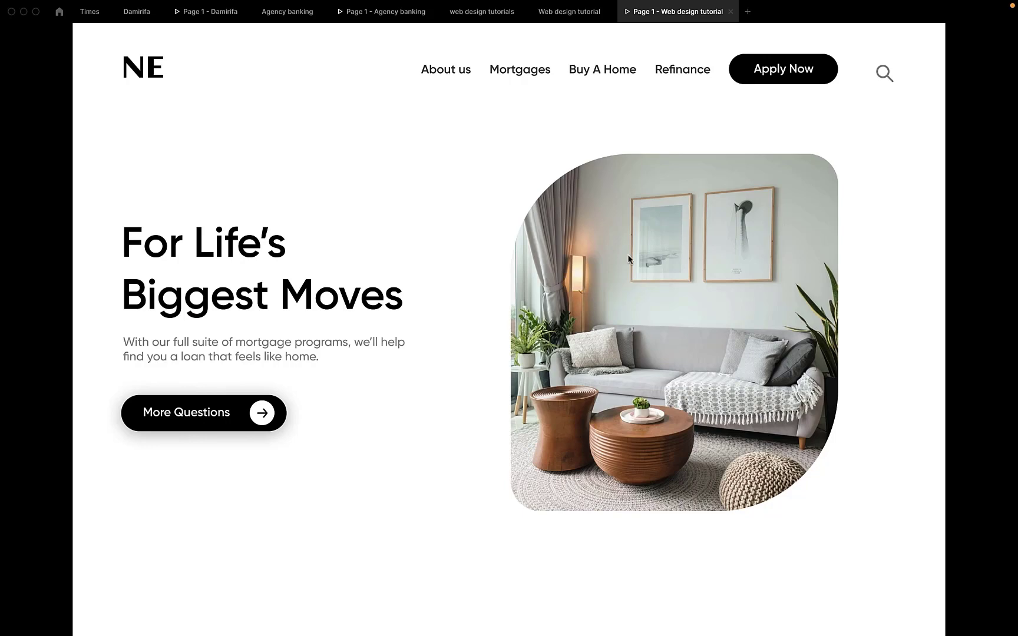
- Return to the design file and examine the phone circle and number beside the reference's More Questions button
left_click(569, 12)
scroll(489, 566, "down", 5)
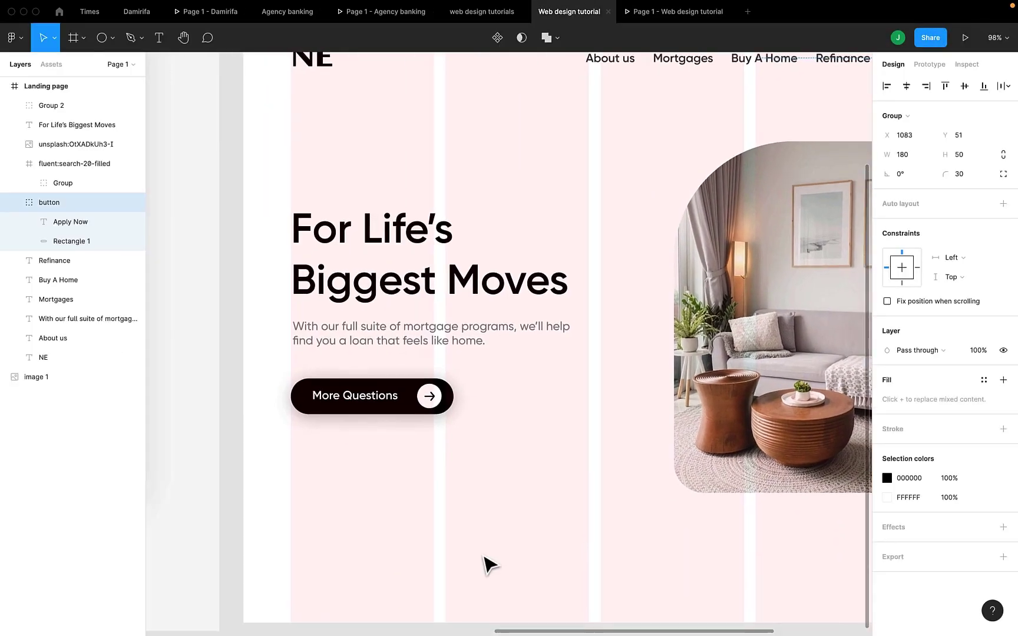
scroll(488, 566, "left", 5)
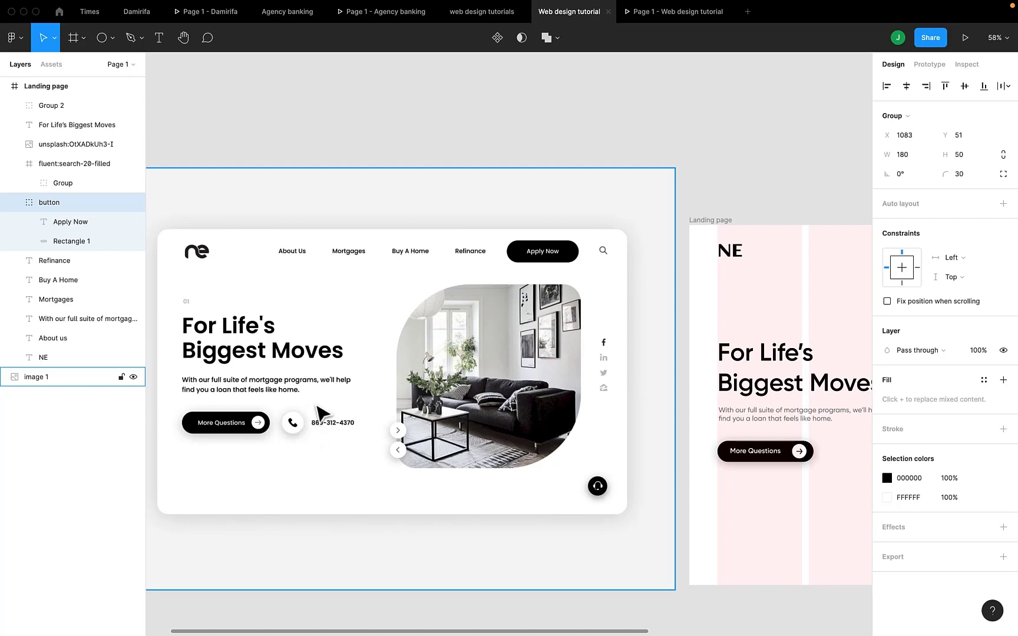
scroll(303, 433, "right", 3)
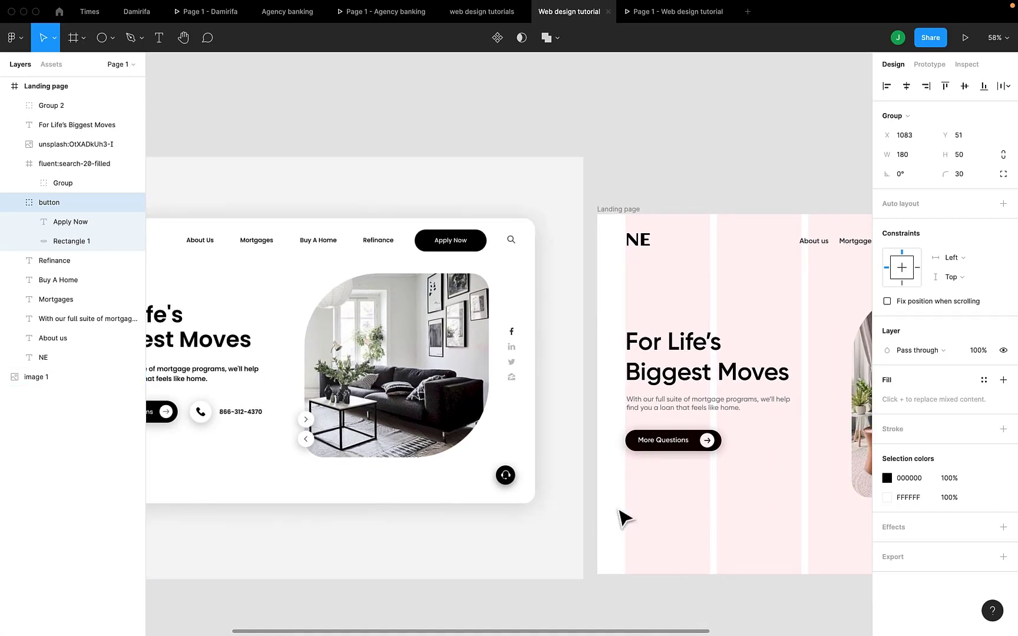
scroll(618, 518, "right", 2)
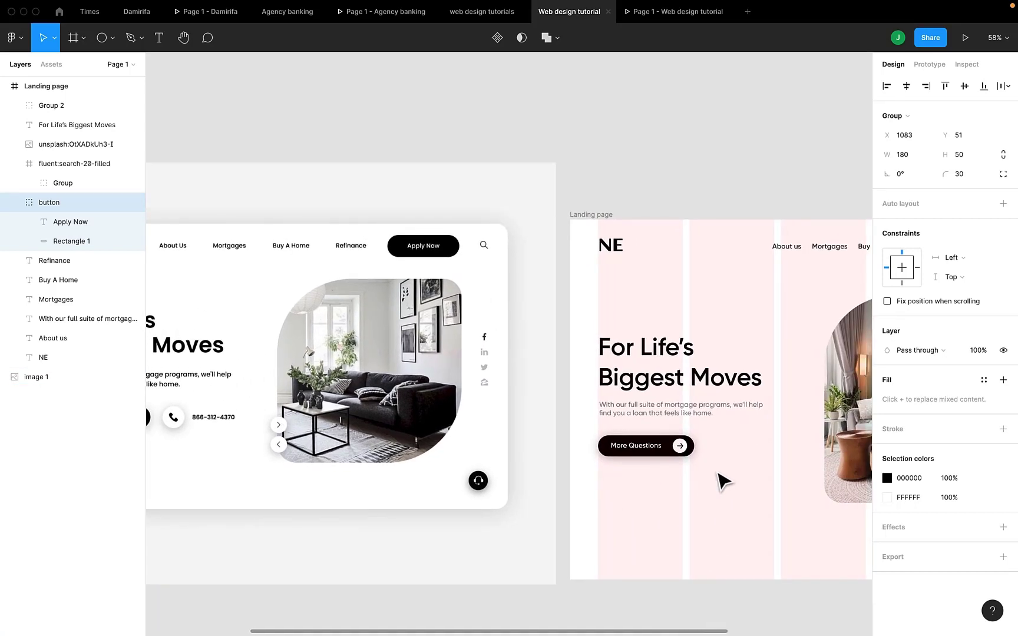
scroll(724, 482, "up", 2)
key("r")
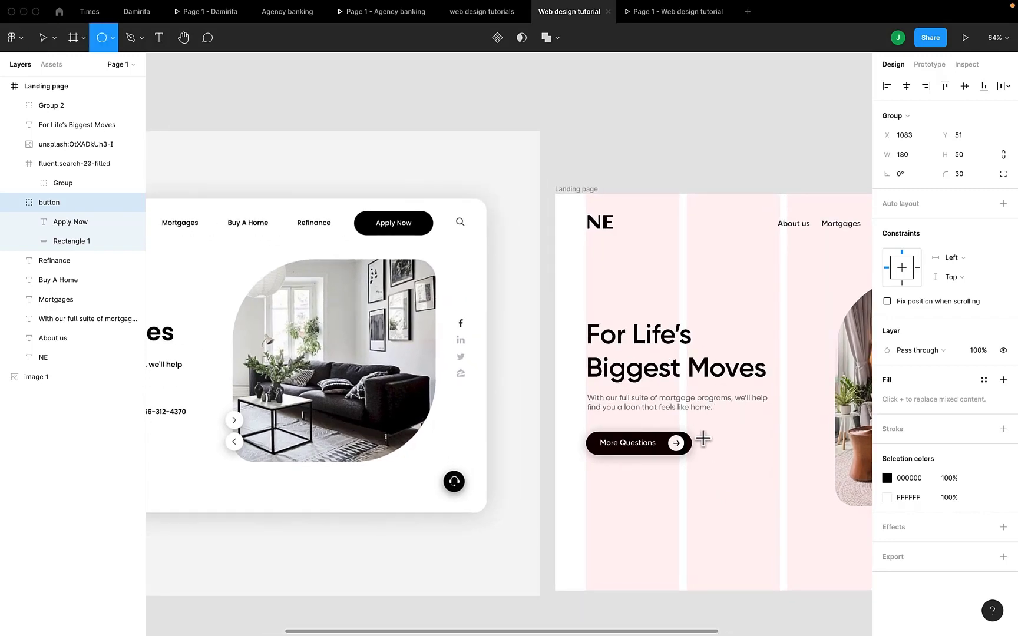
left_click_drag(703, 439, 722, 455)
scroll(725, 460, "left", 3)
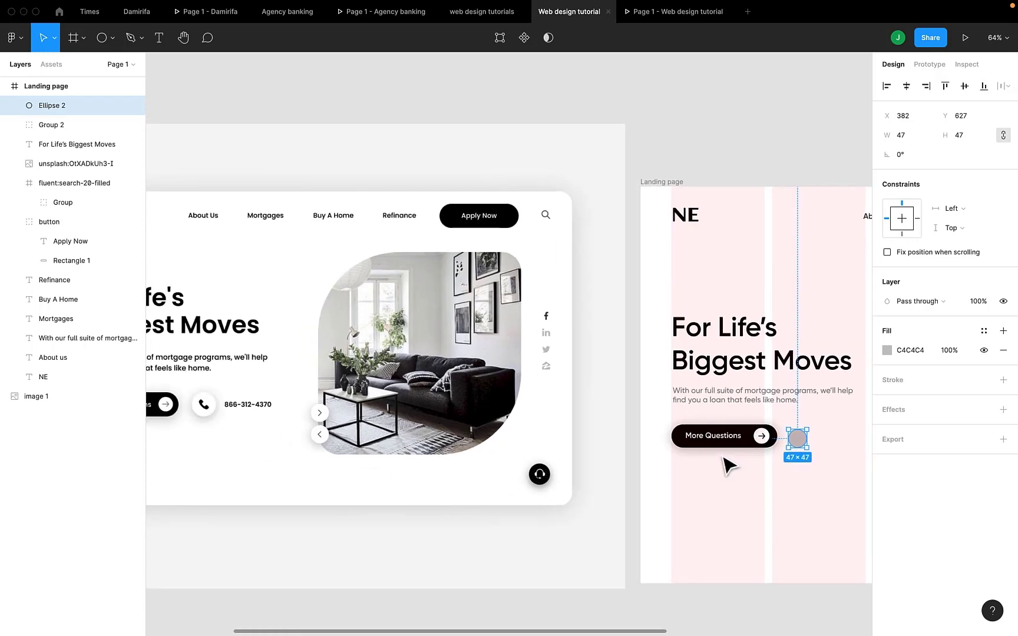
scroll(729, 465, "right", 3)
scroll(729, 465, "down", 2)
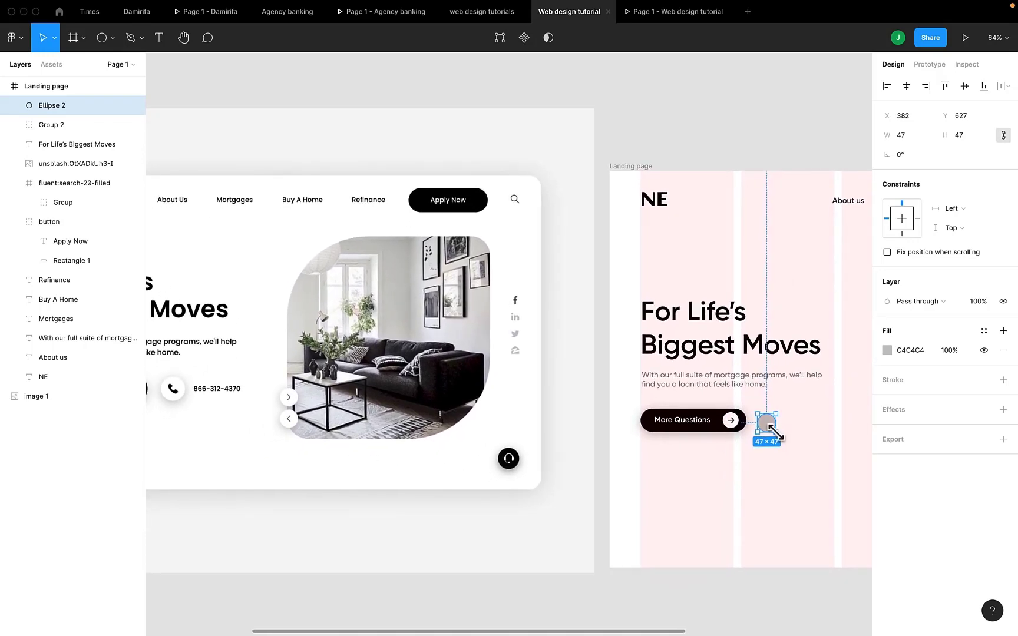
key("Delete")
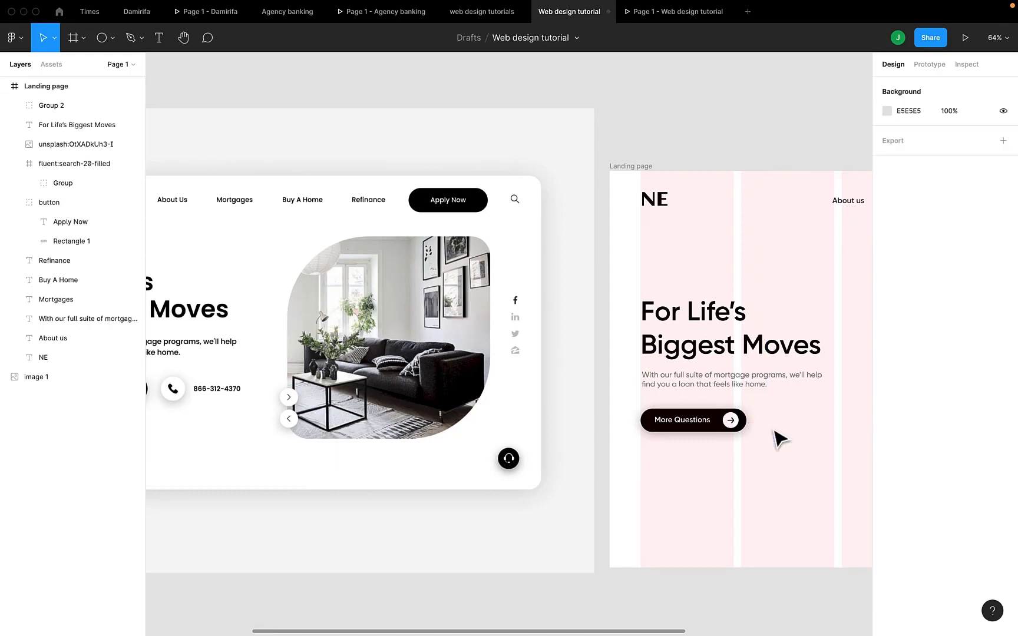
- Draw a circle about 55 by 55 px to the right of the More Questions button, level with its upper edge
key("o")
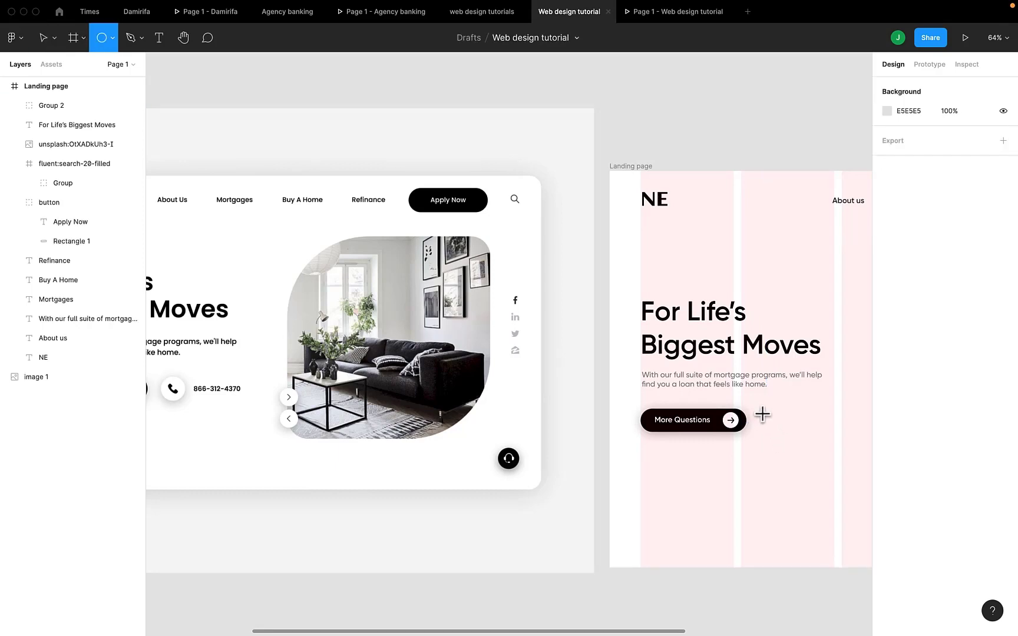
mouse_move(762, 414)
left_mouse_down()
mouse_move(785, 438)
mouse_move(776, 426)
left_mouse_up()
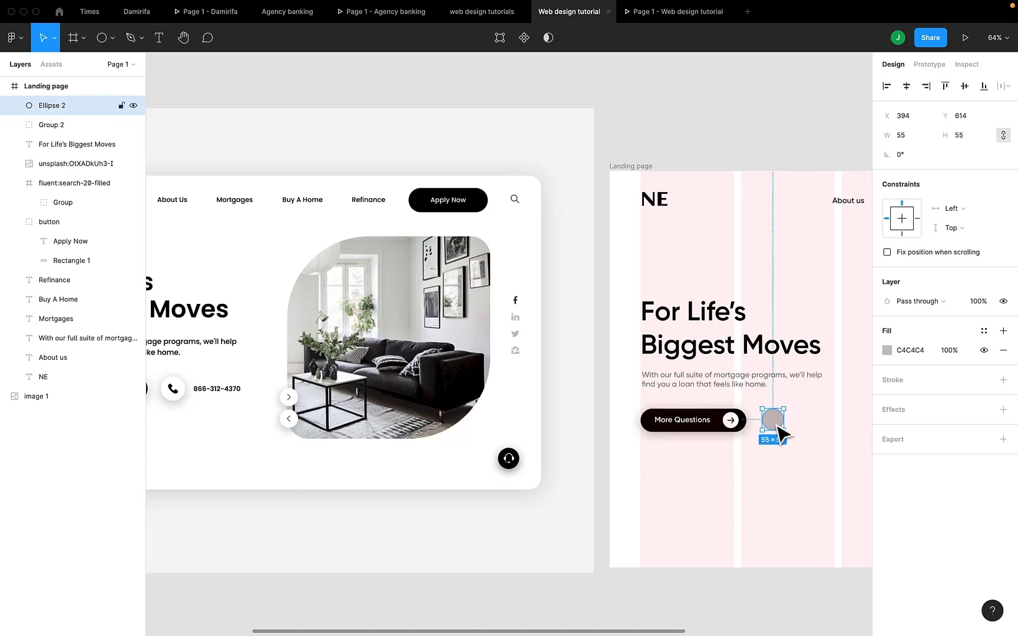
- Resize the circle beside the More Questions button to 60 by 60 px, matching the button's height
double_click(716, 421)
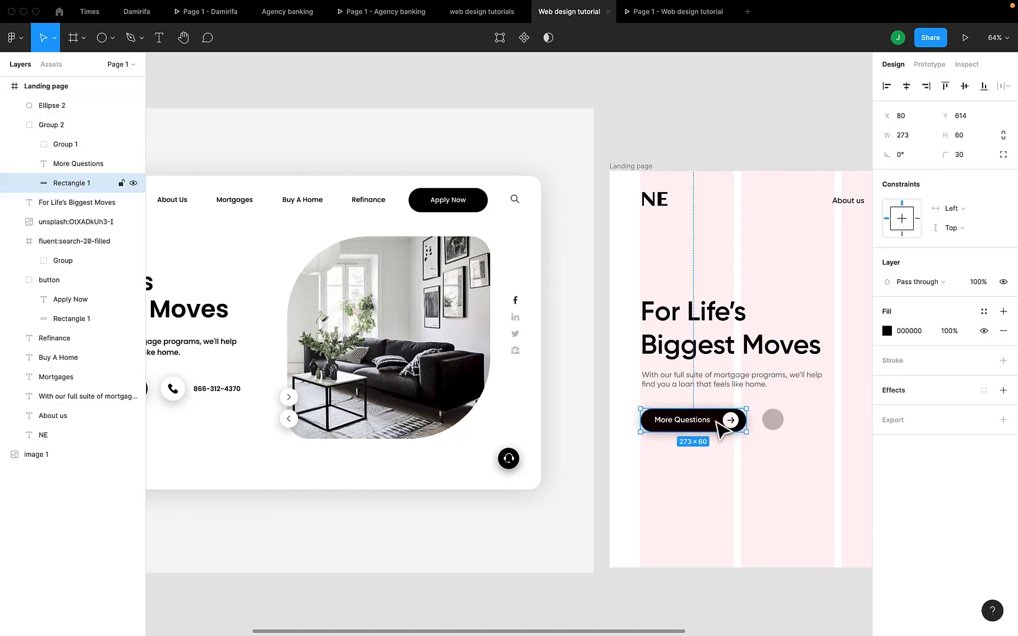
left_click(777, 424)
left_click(964, 138)
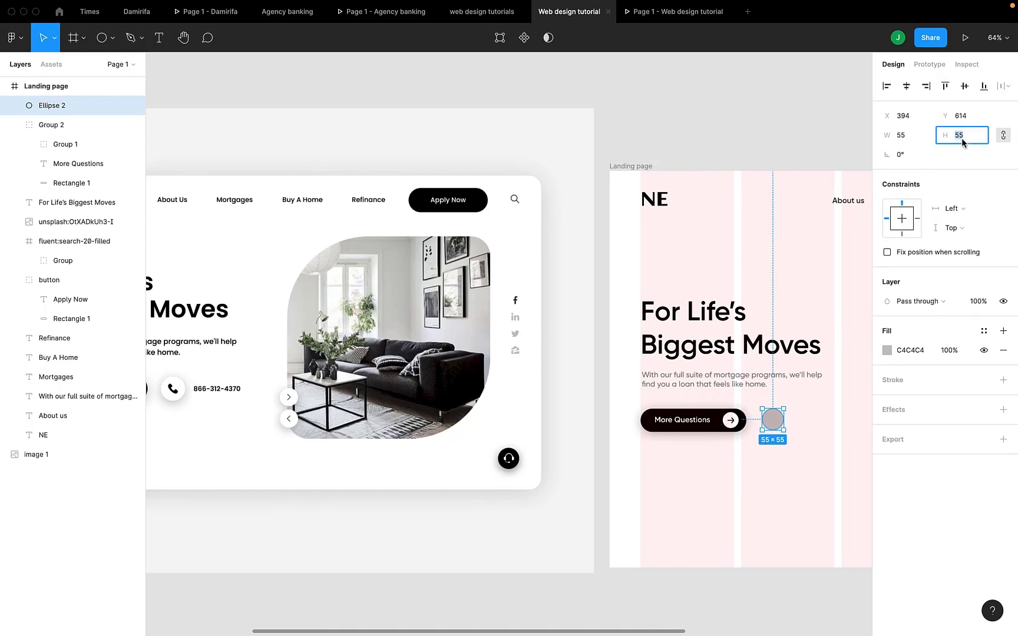
type("57")
key("Return")
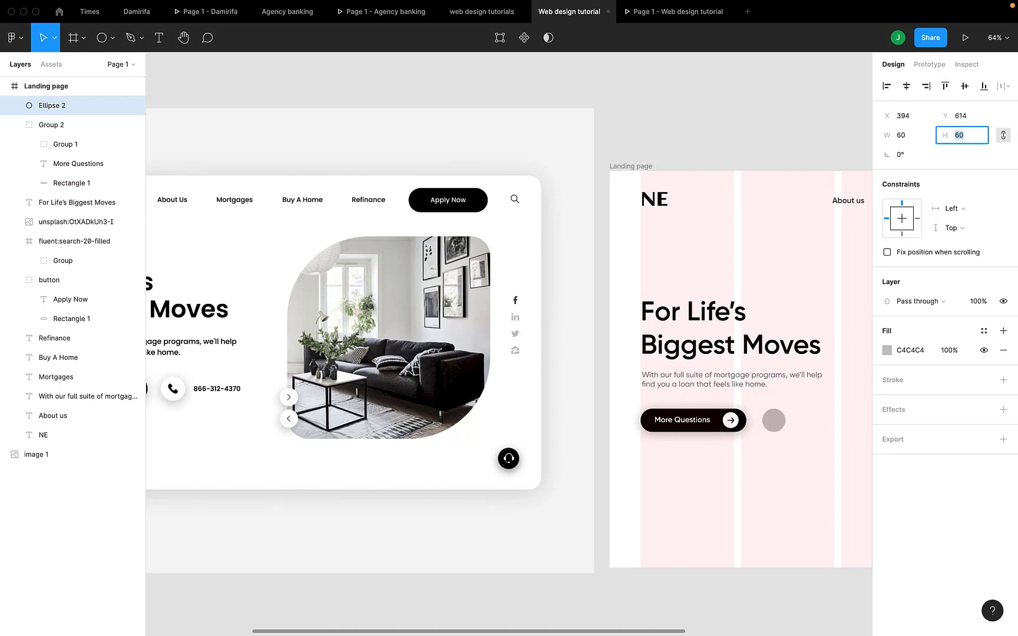
left_click(776, 424)
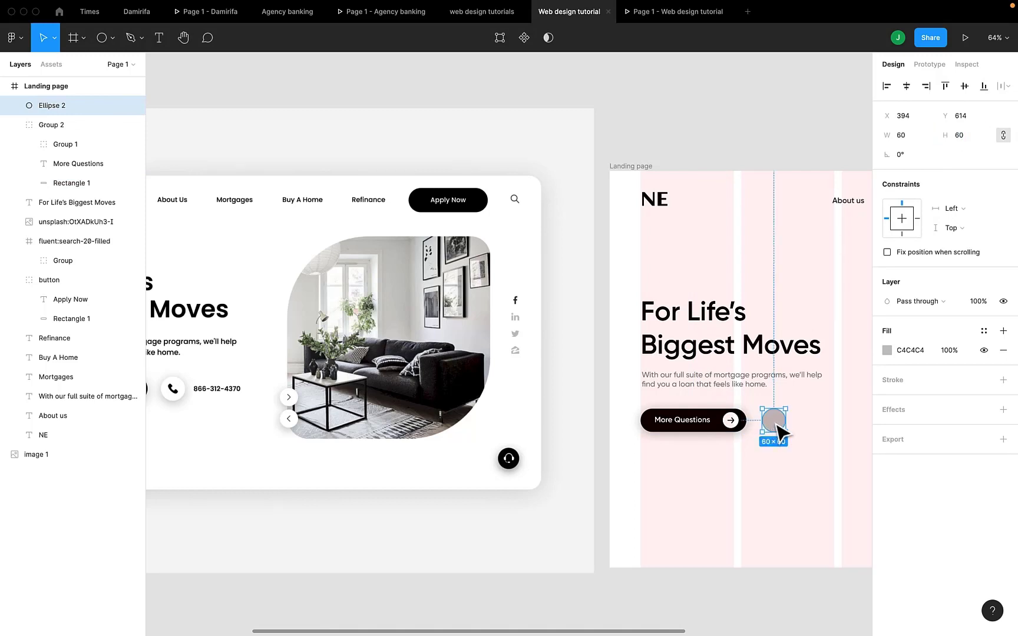
- Shift the circle horizontally to X 402, keeping it level with the More Questions button
left_click_drag(776, 425, 775, 426)
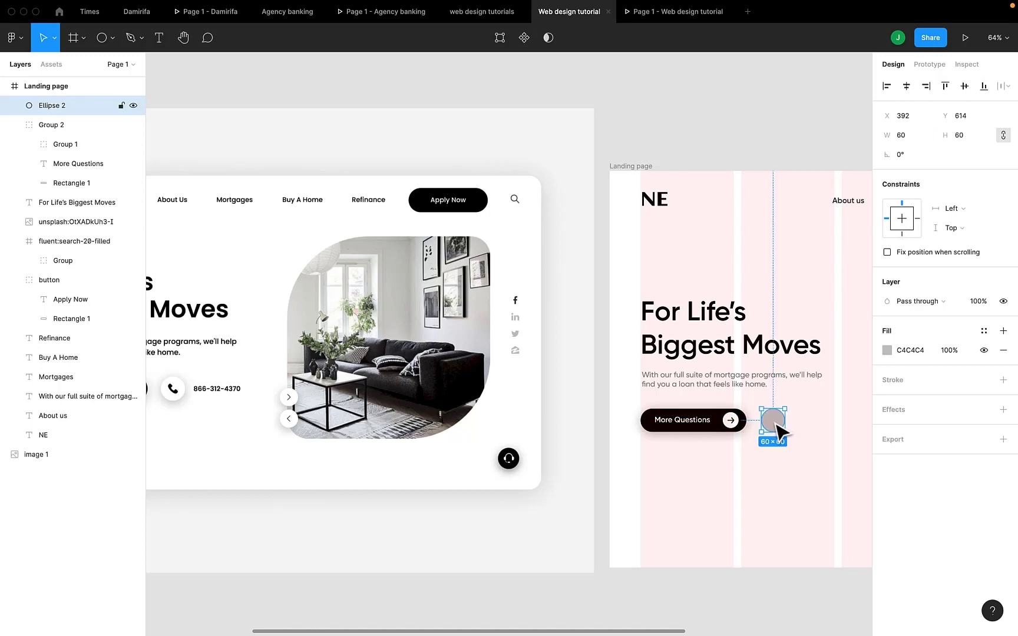
scroll(777, 425, "right", 2)
key("shift+Right")
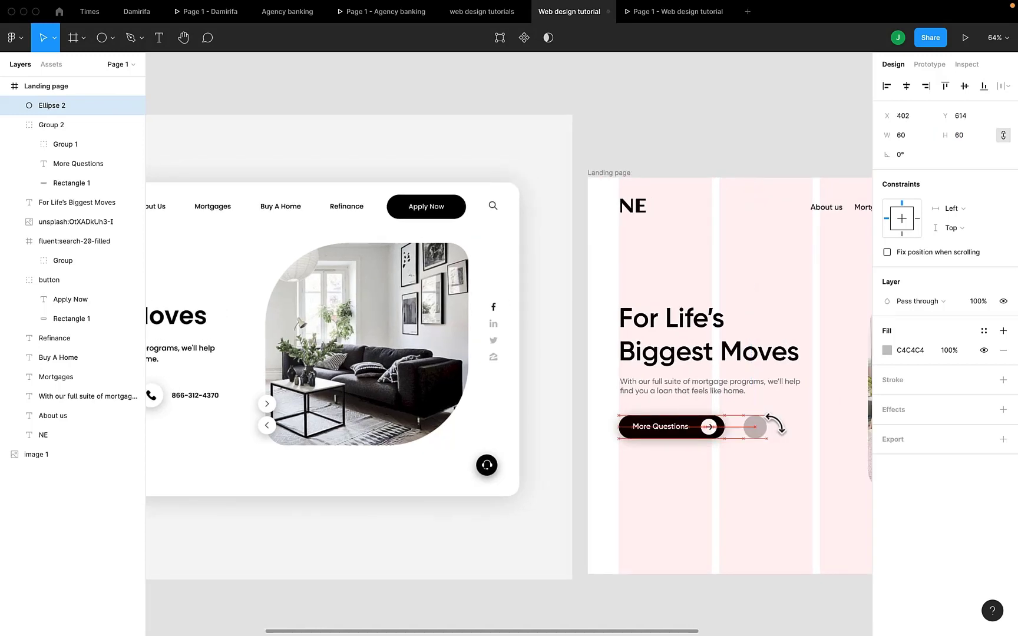
scroll(705, 451, "left", 1)
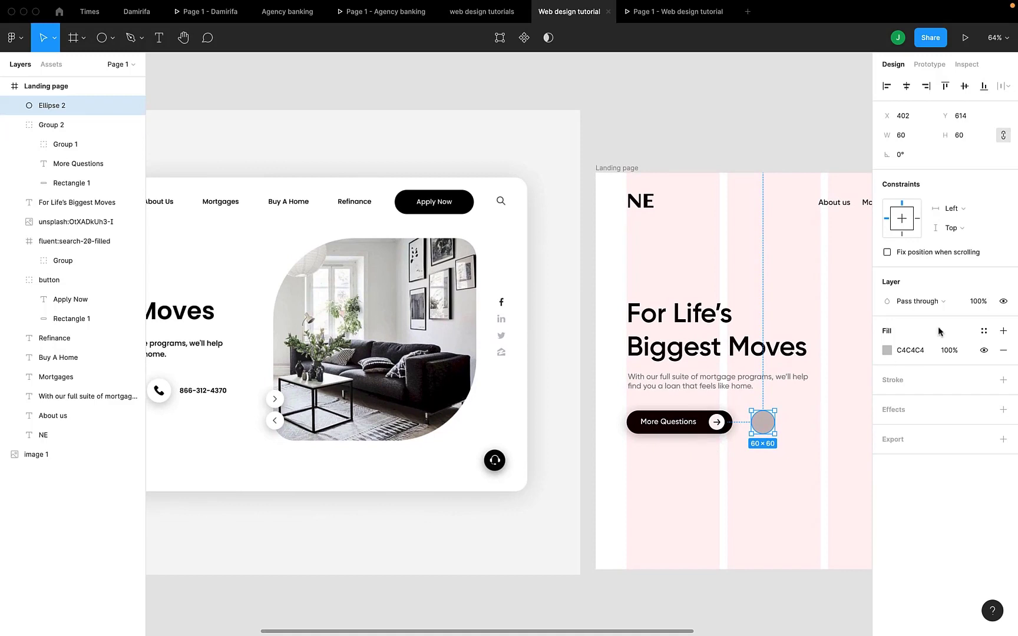
- Change the circle's fill to white (FFFFFF) from the document colours
left_click(891, 352)
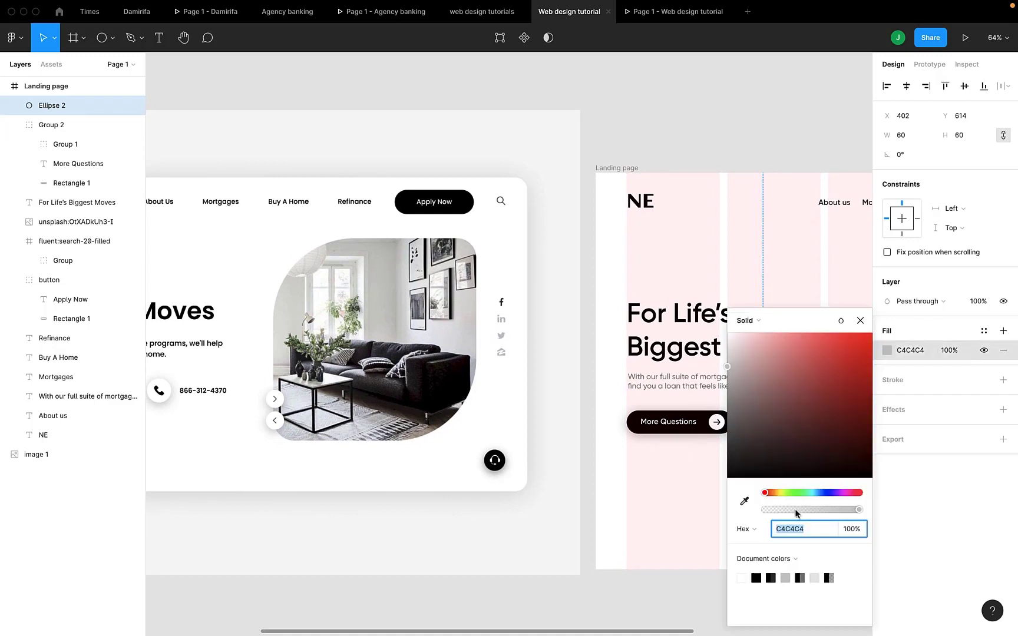
left_click(745, 576)
left_click(965, 550)
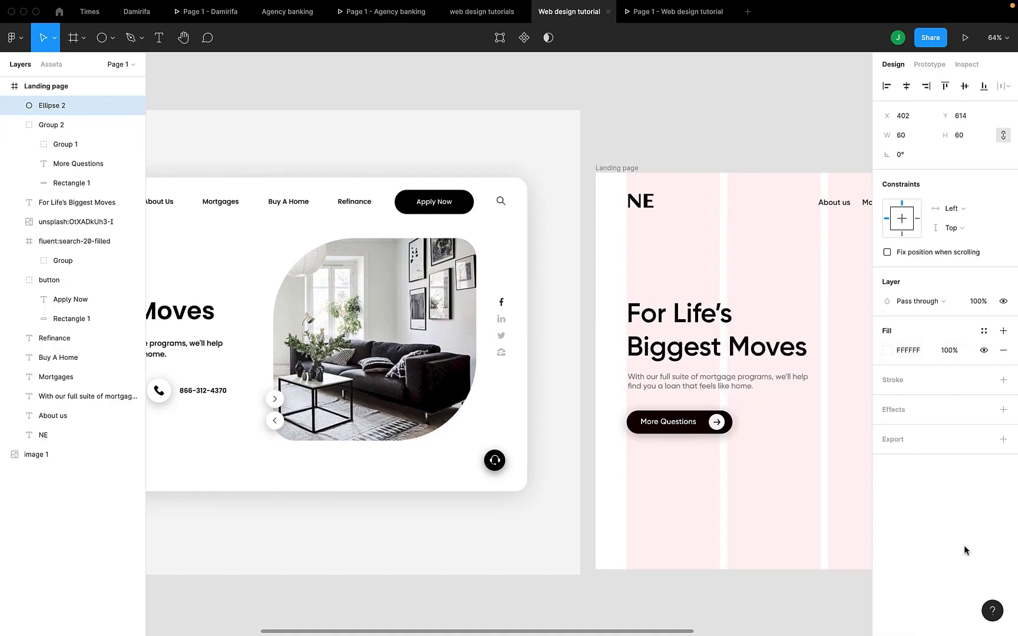
- Add a drop shadow with a blur of 20 to the white circle and check it in the preview
left_click(1003, 409)
left_click(893, 433)
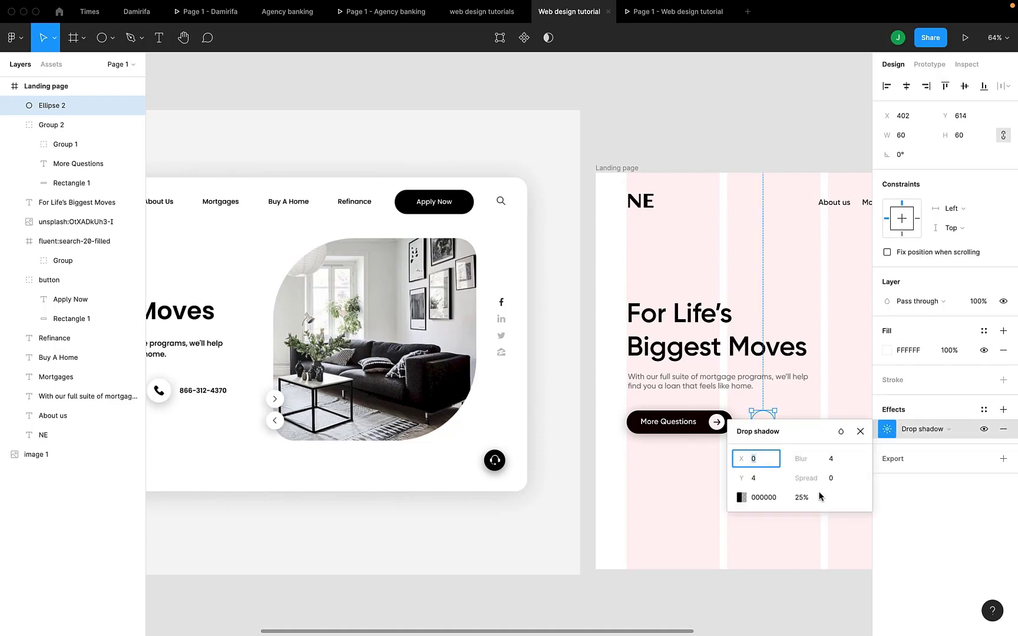
left_click(839, 460)
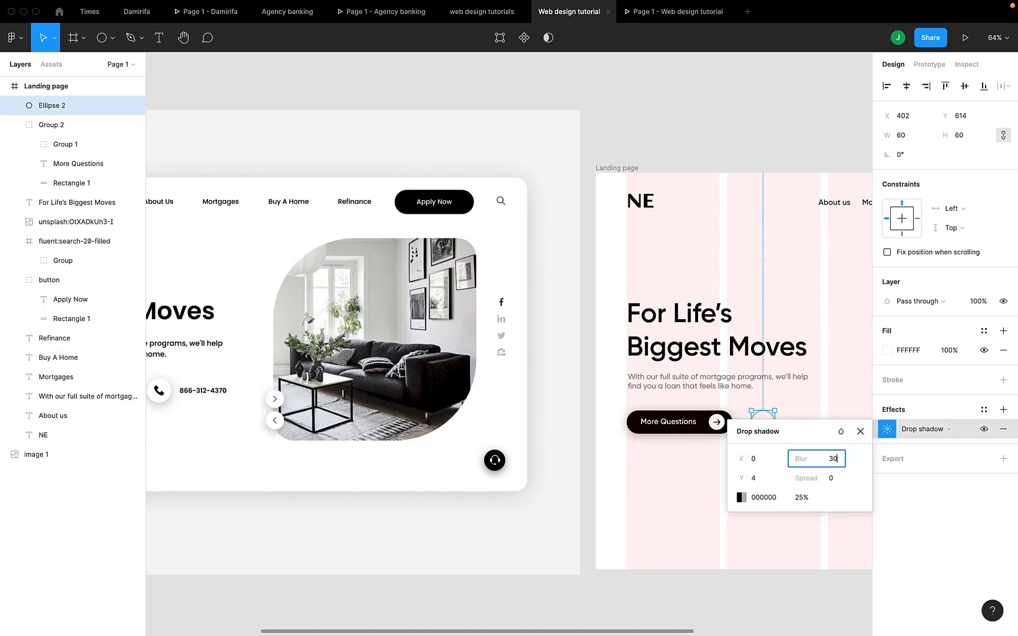
key("Return")
scroll(655, 472, "right", 2)
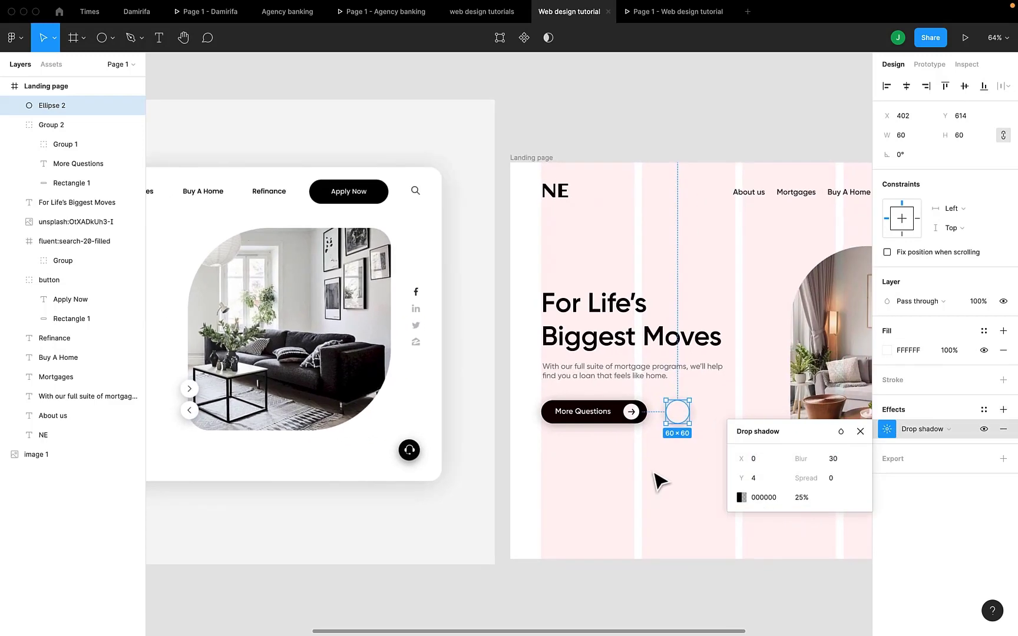
left_click(841, 466)
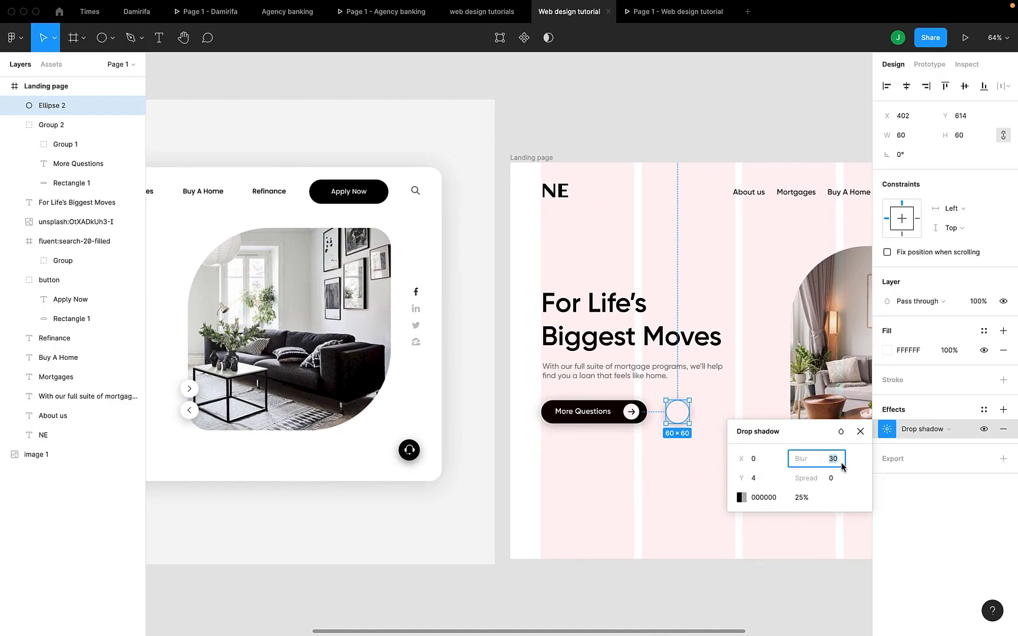
type("20")
key("Return")
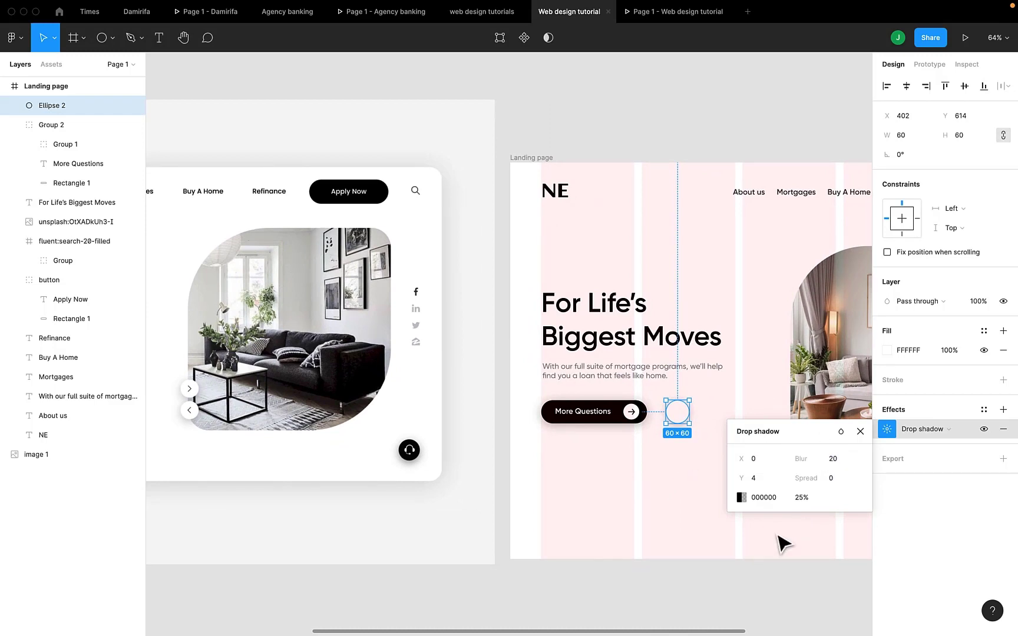
left_click(965, 38)
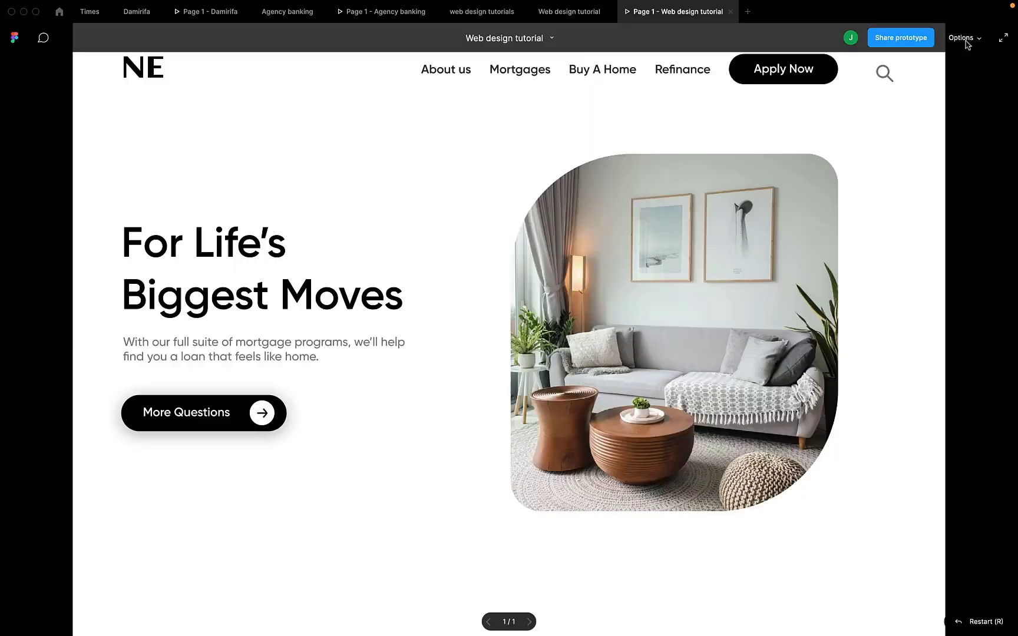
left_click(567, 12)
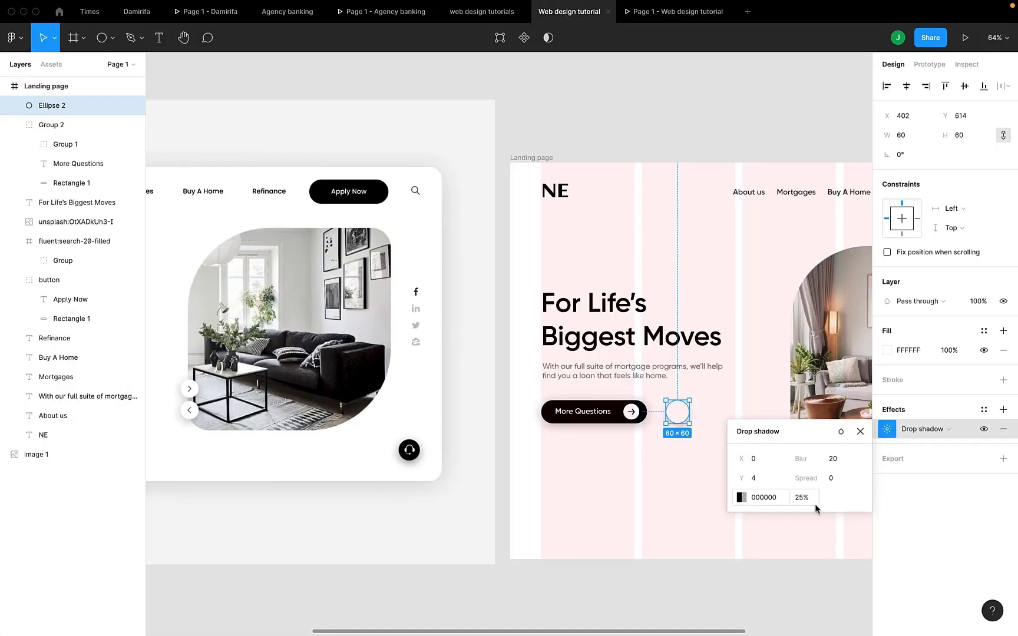
- Lower the circle's drop shadow opacity to 15%, comparing the shadow strength in the preview
left_click(812, 500)
key("Down")
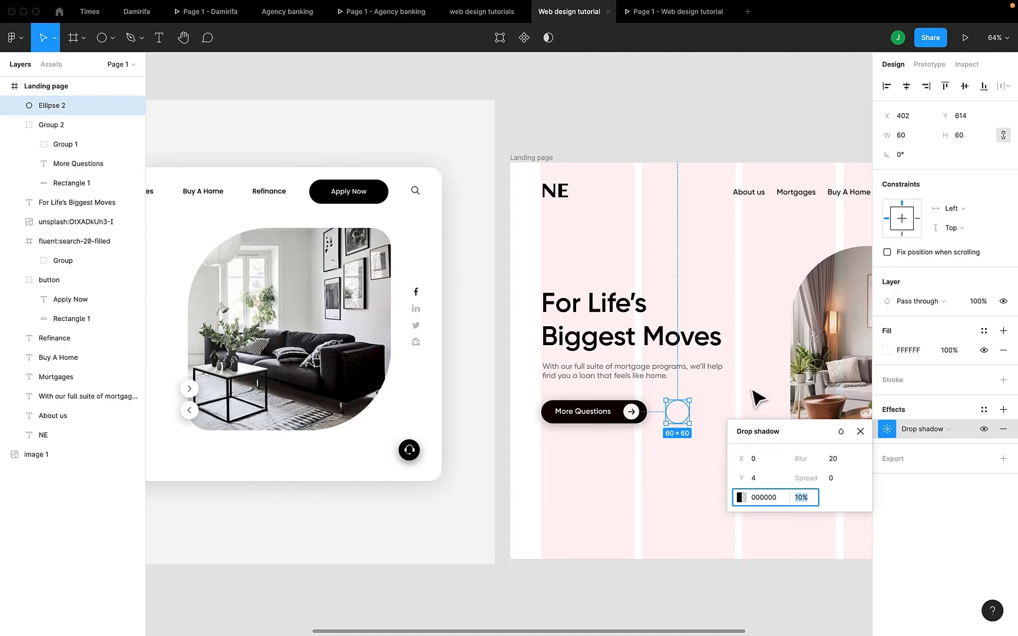
left_click(678, 17)
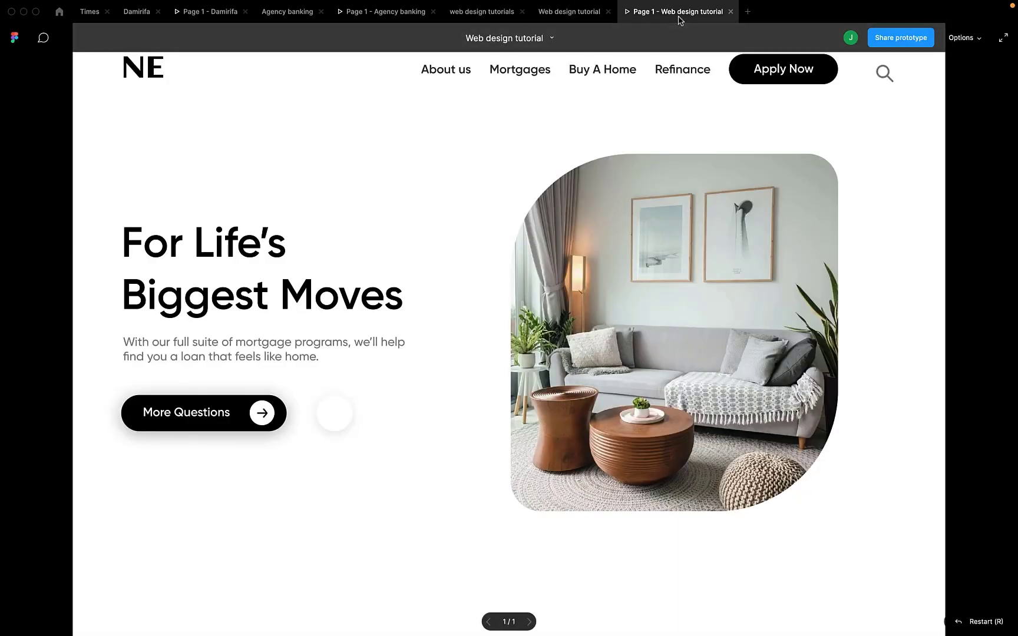
left_click(569, 16)
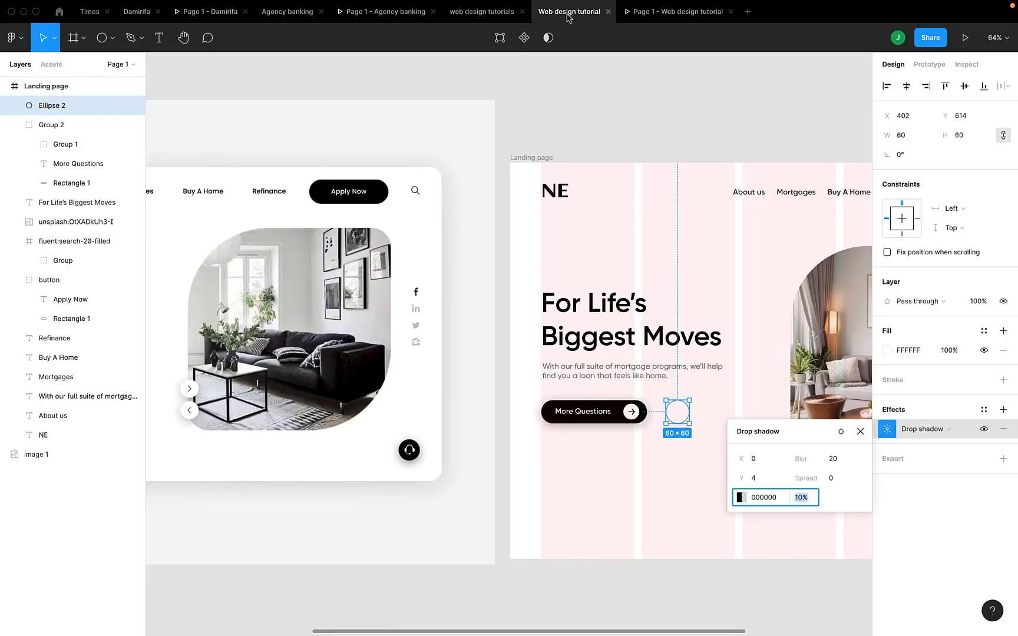
key("Up")
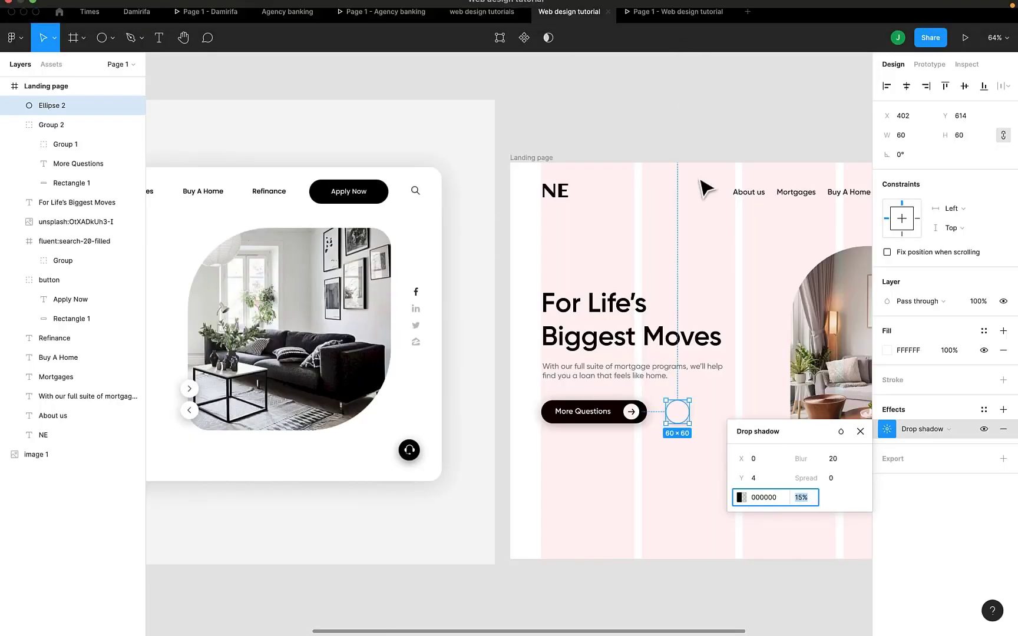
left_click(675, 10)
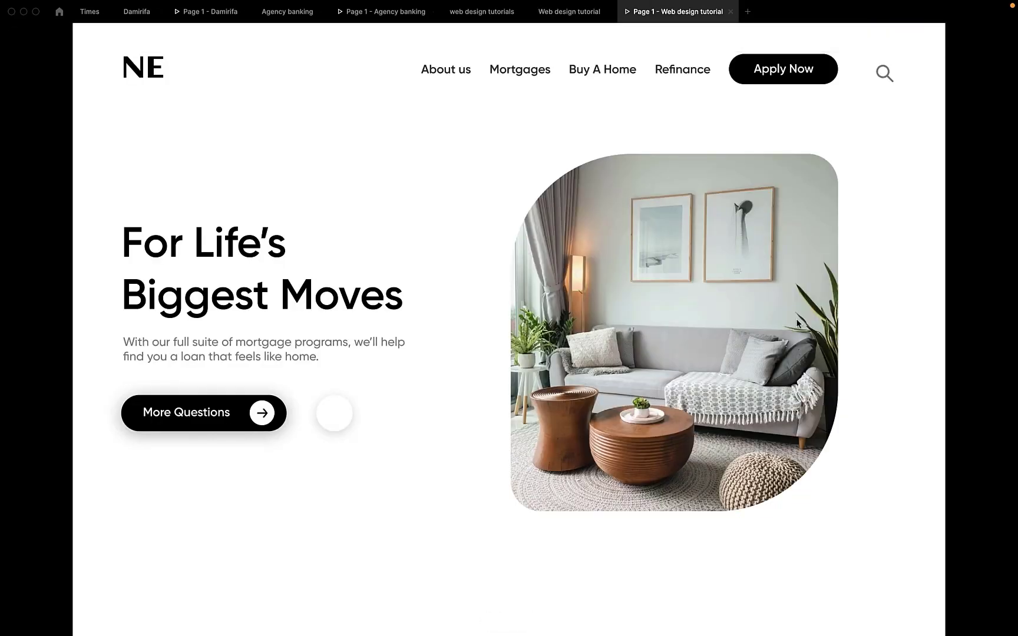
left_click(570, 11)
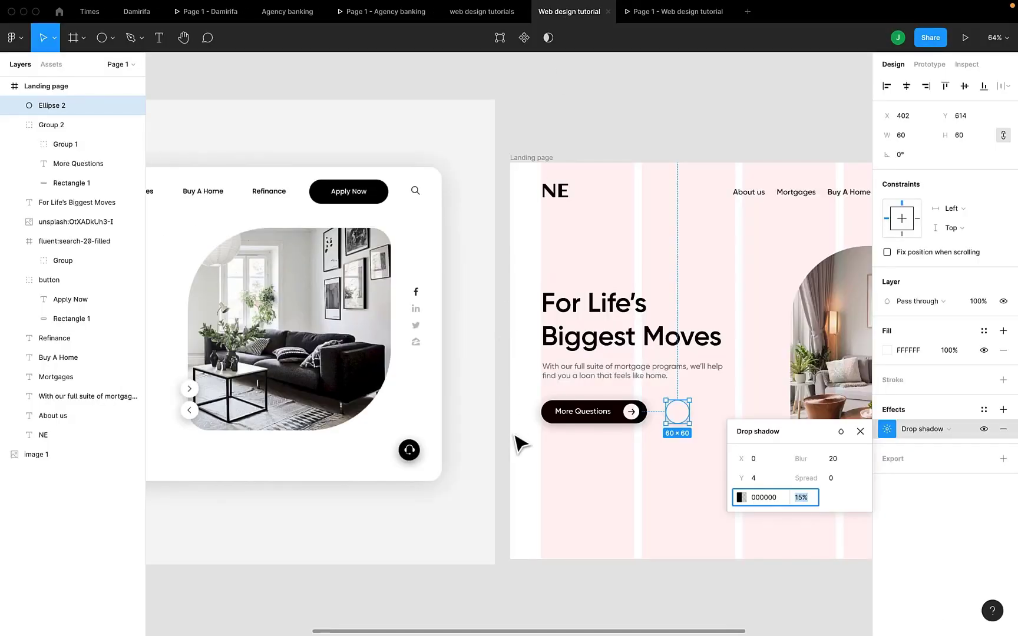
left_click(860, 431)
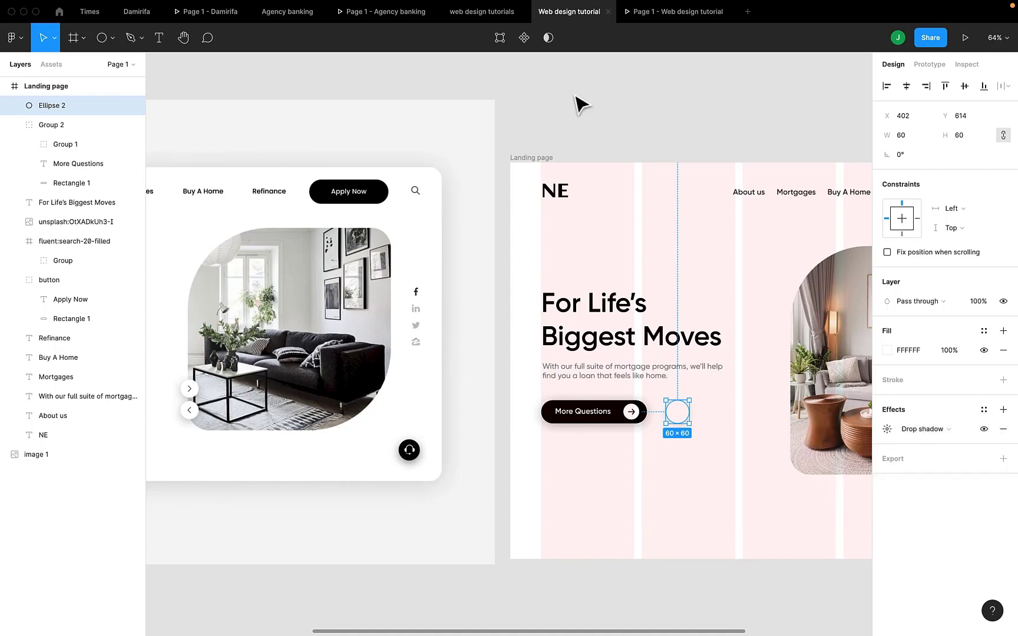
- Search the Iconify plugin for "phone" and import the carbon:phone-filled icon onto the landing page below the white circle
left_click(581, 113)
right_click(574, 108)
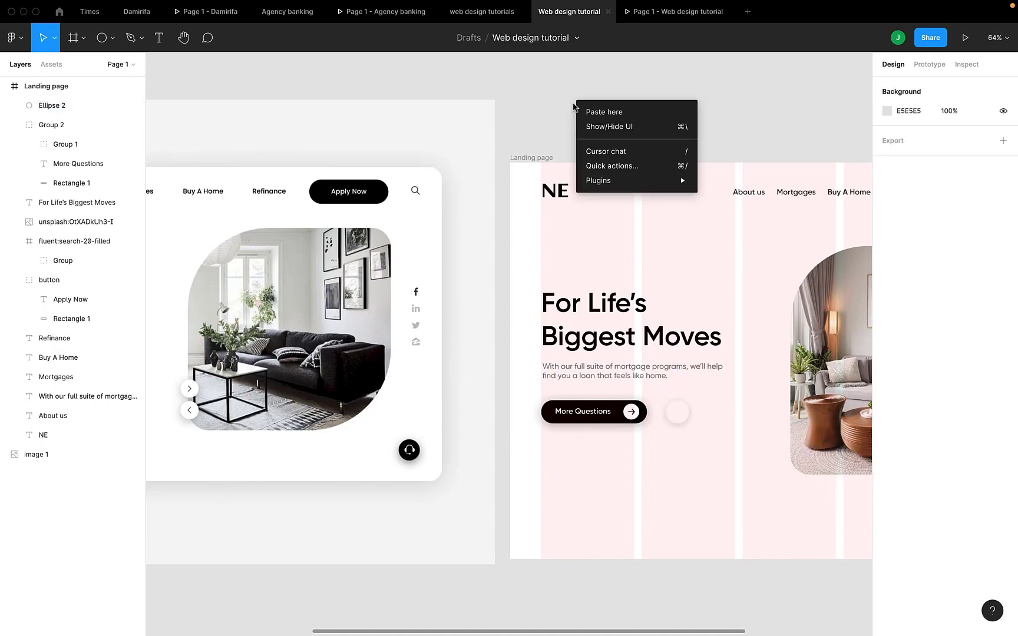
mouse_move(627, 178)
left_click(747, 174)
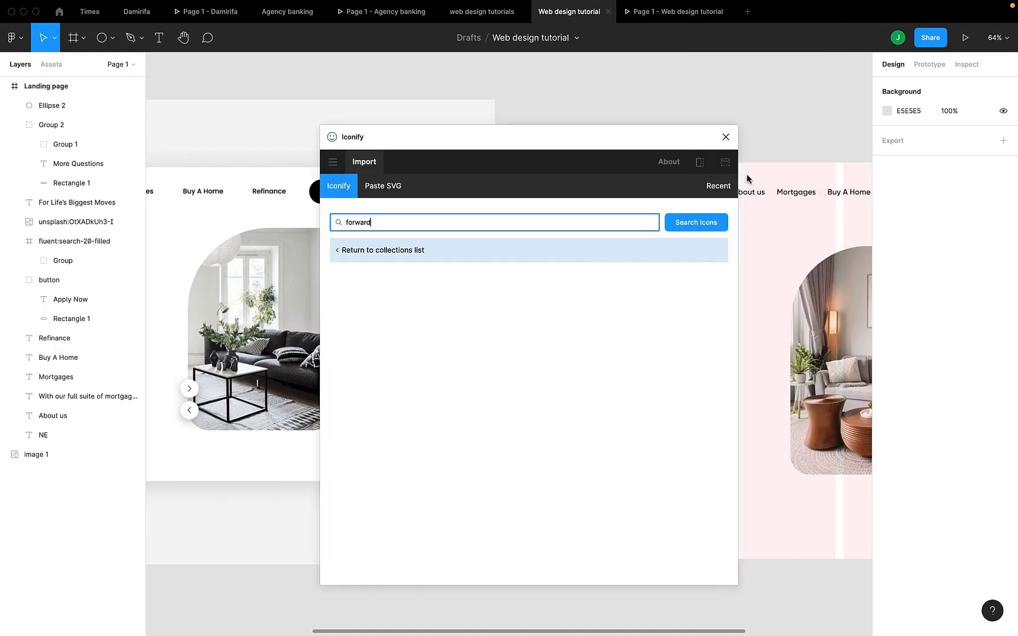
scroll(239, 341, "left", 5)
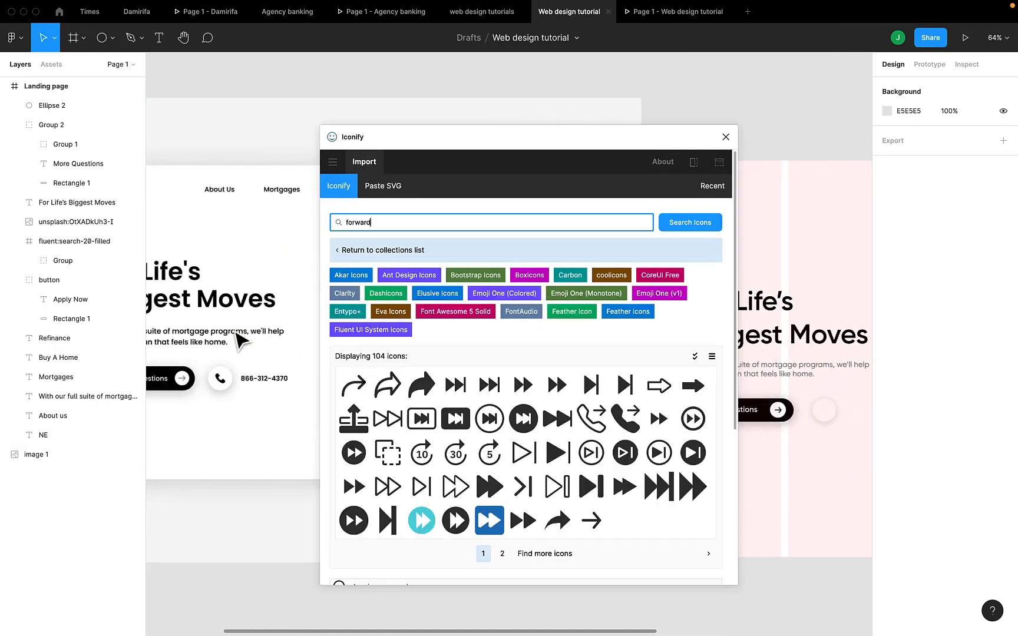
scroll(237, 334, "left", 2)
type("phone")
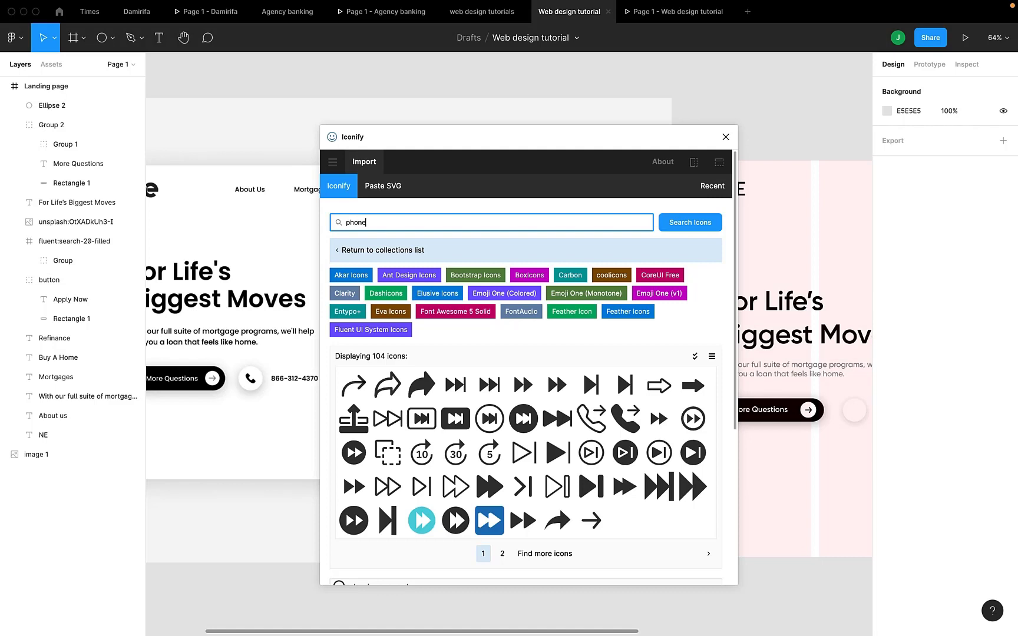
key("Return")
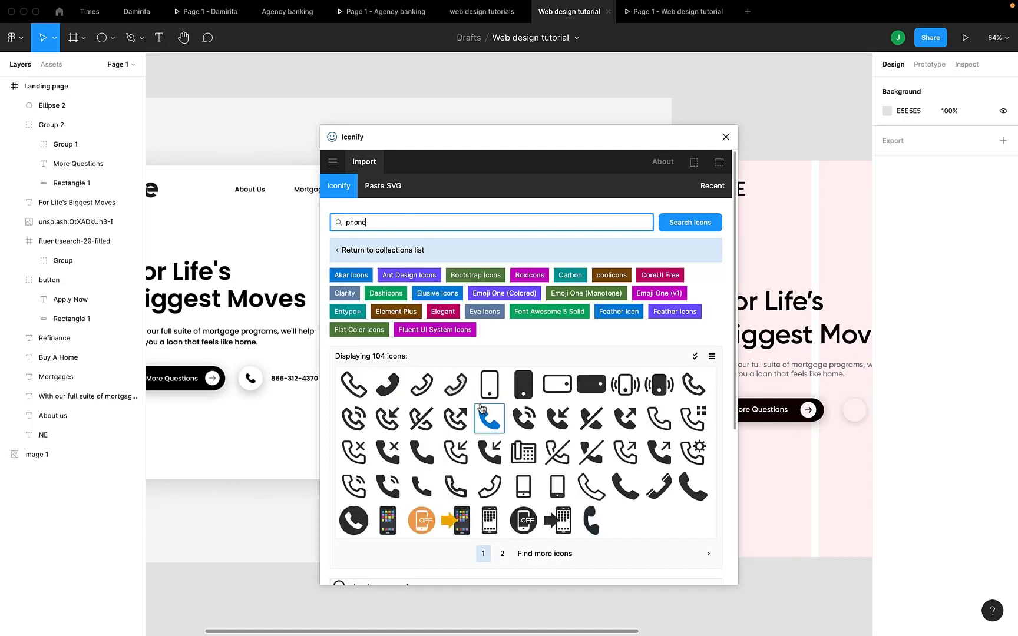
left_click_drag(422, 454, 861, 467)
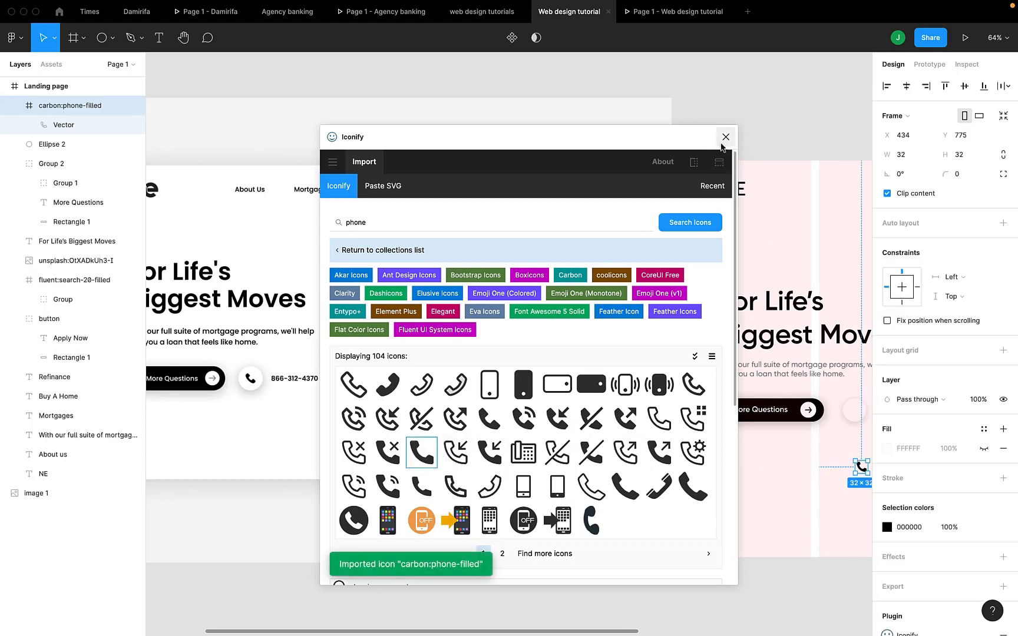
left_click(726, 137)
- Centre the phone icon inside the white circle and group the two together
scroll(727, 143, "right", 3)
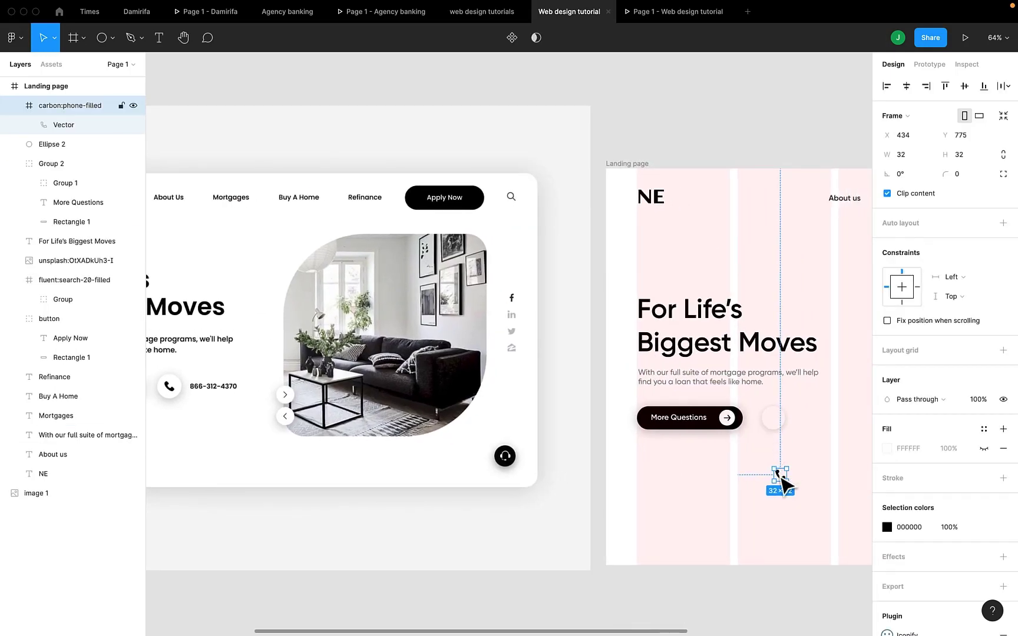
left_click_drag(779, 482, 777, 422)
scroll(776, 420, "up", 5)
left_click(806, 421, "shift")
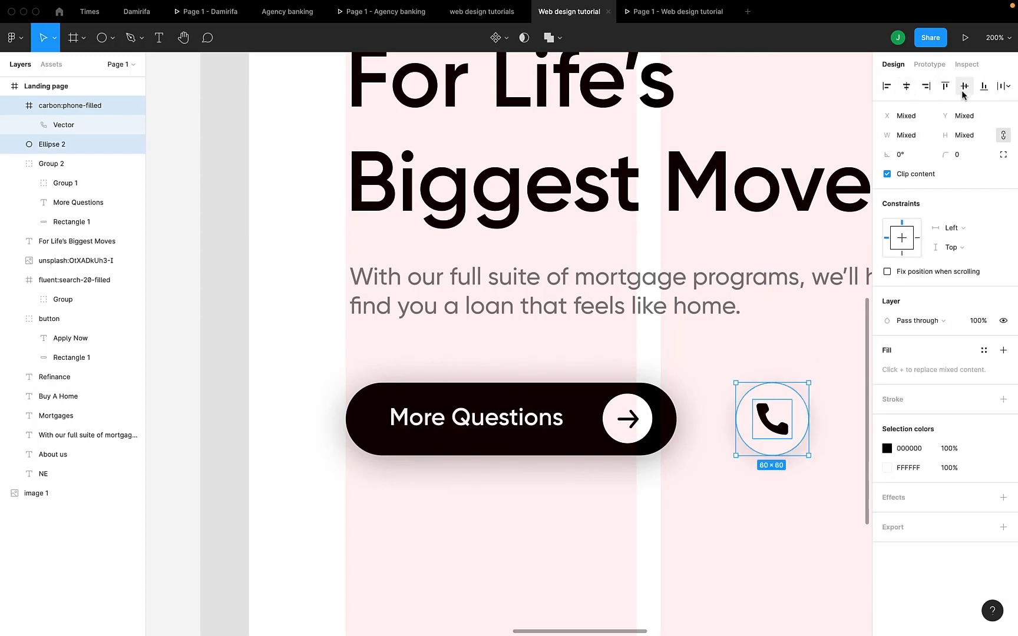
key("super+g")
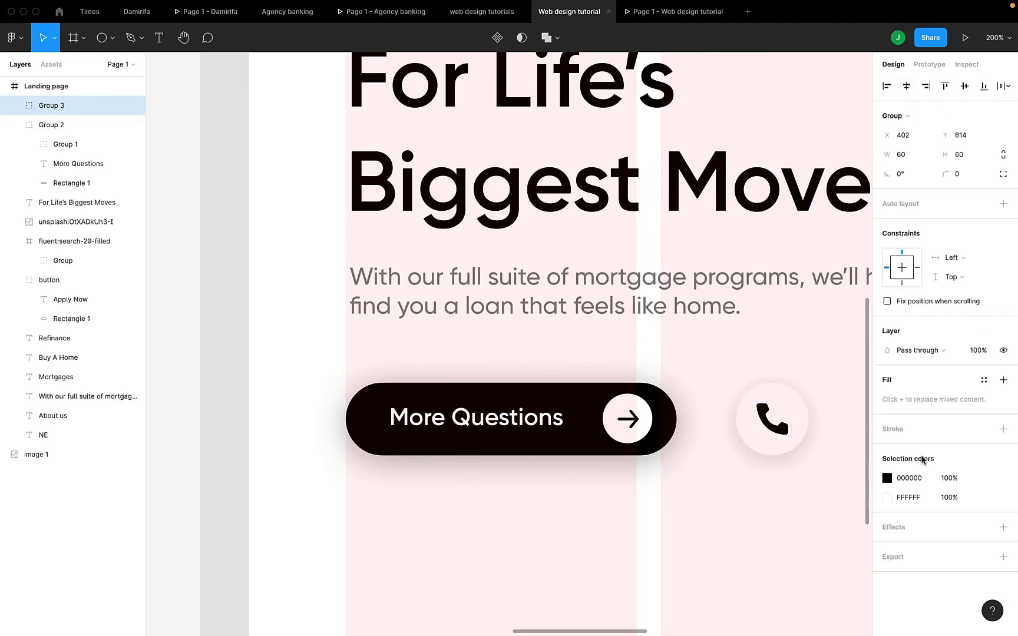
- Check the phone button beside More Questions in the preview, then return to the reference design
scroll(708, 504, "down", 5)
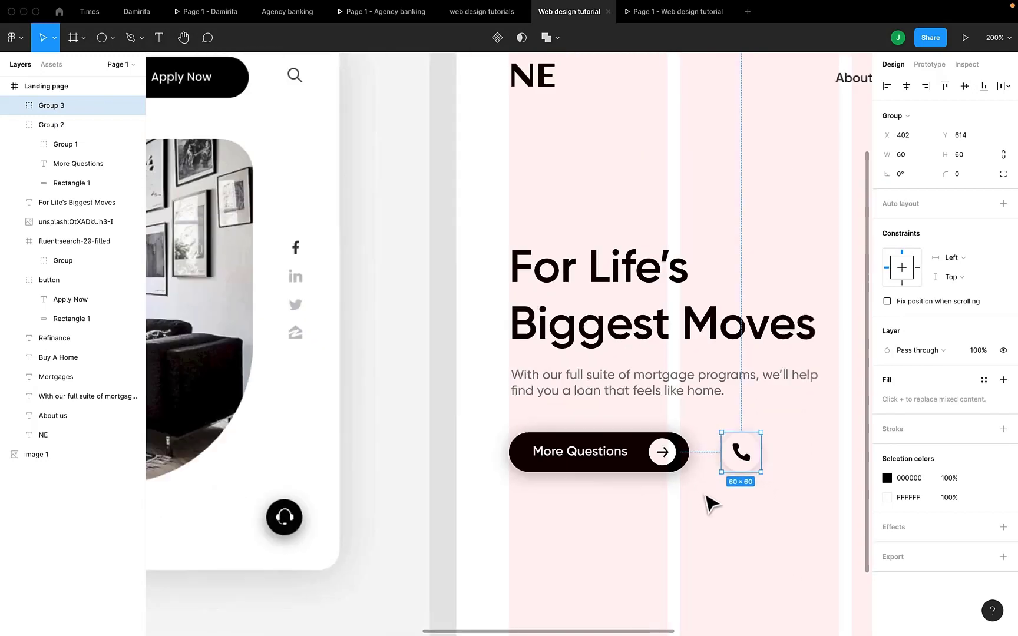
left_click(636, 11)
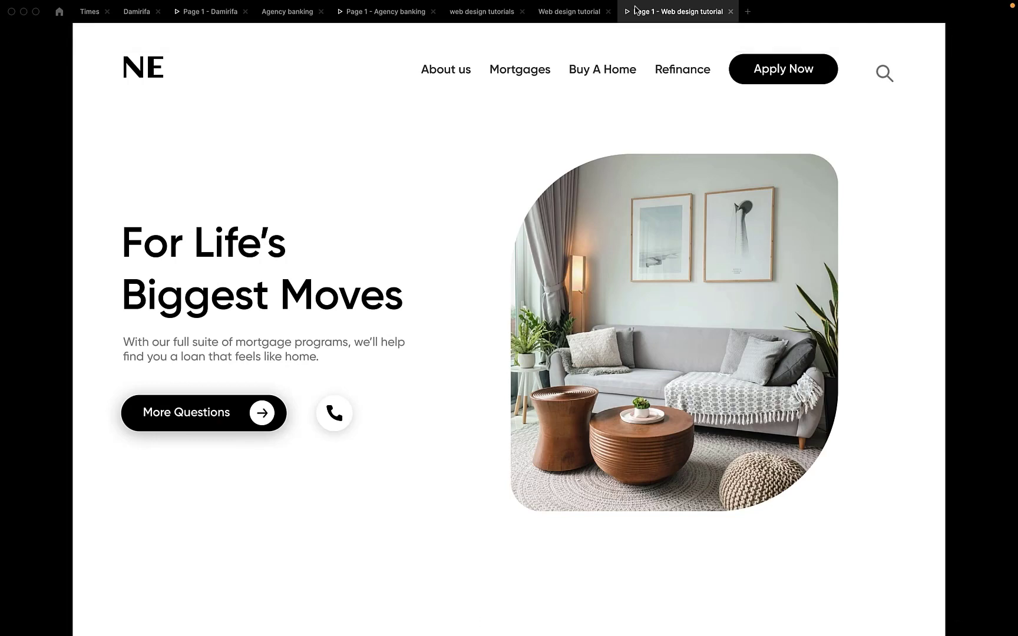
left_click(567, 11)
scroll(408, 401, "left", 10)
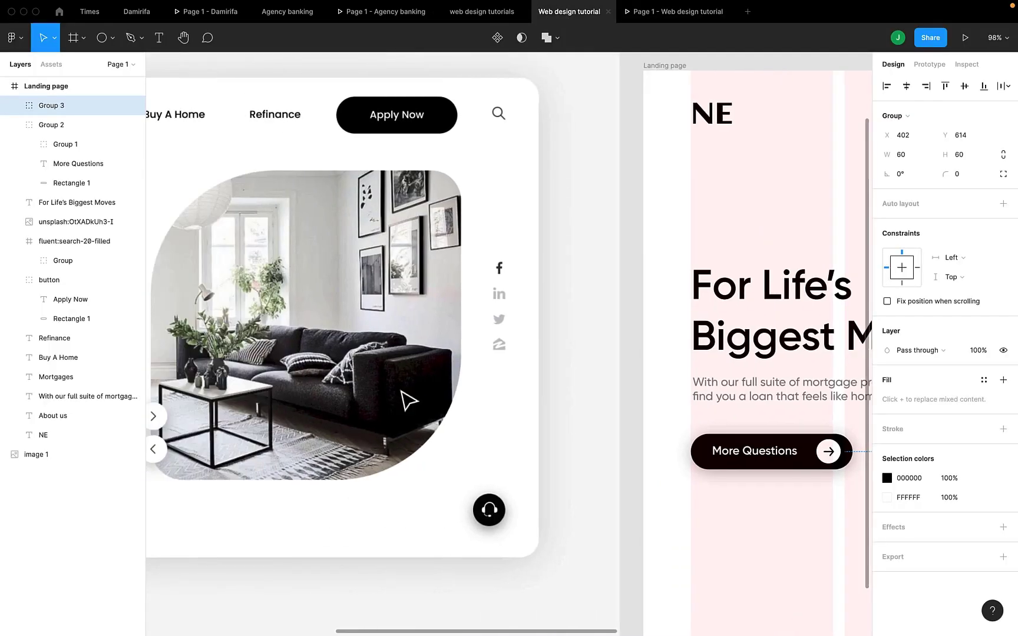
- Lock the phone icon's proportions and scale it down to 25 × 25 inside the white circle
scroll(409, 400, "right", 5)
scroll(408, 401, "right", 5)
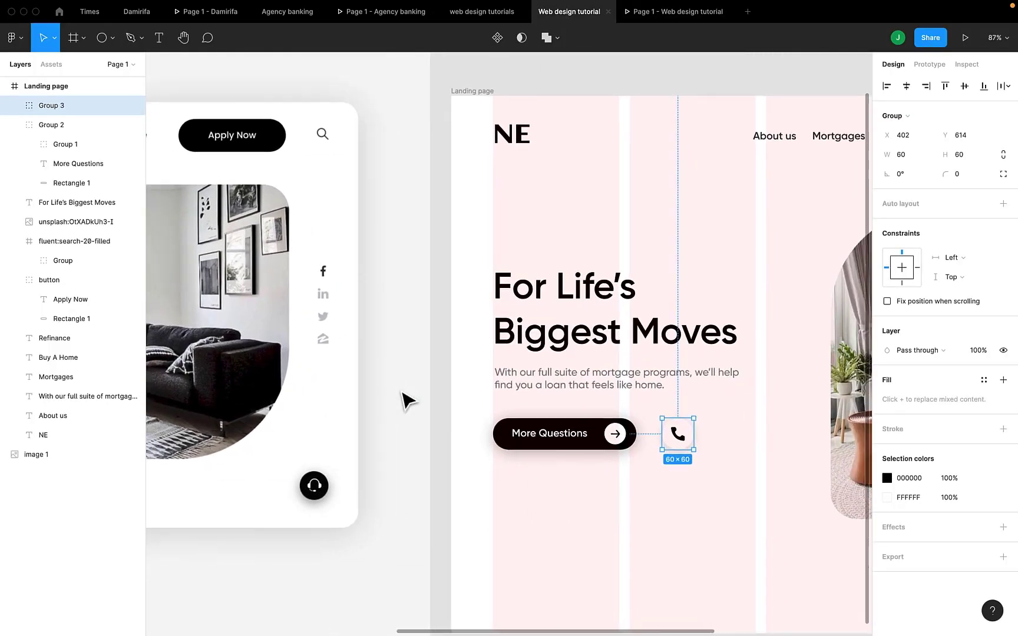
double_click(680, 437)
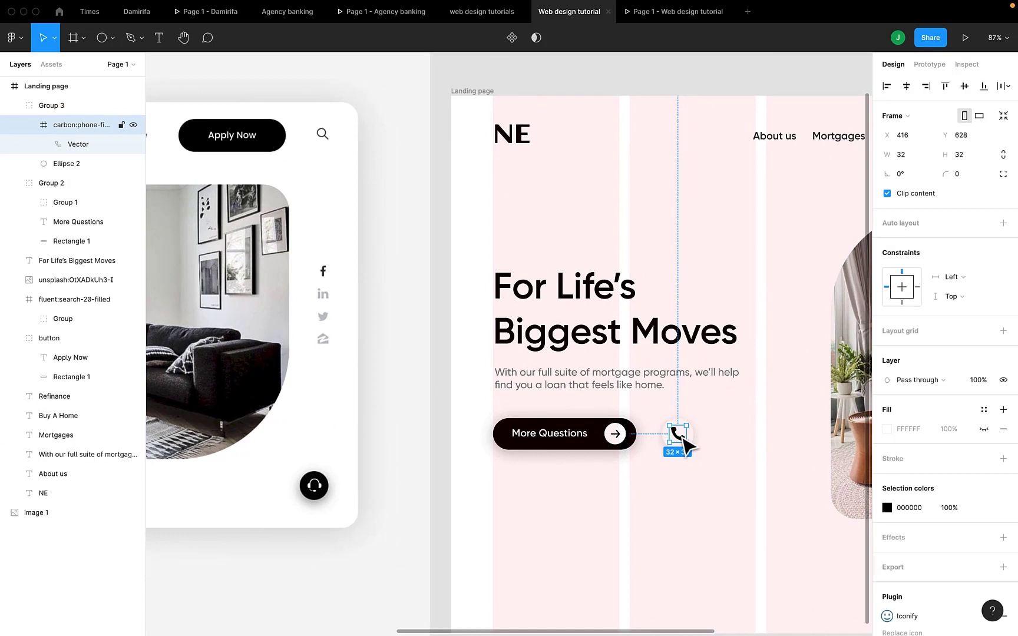
left_click(1004, 155)
left_click(969, 155)
key("Down")
key("Down")
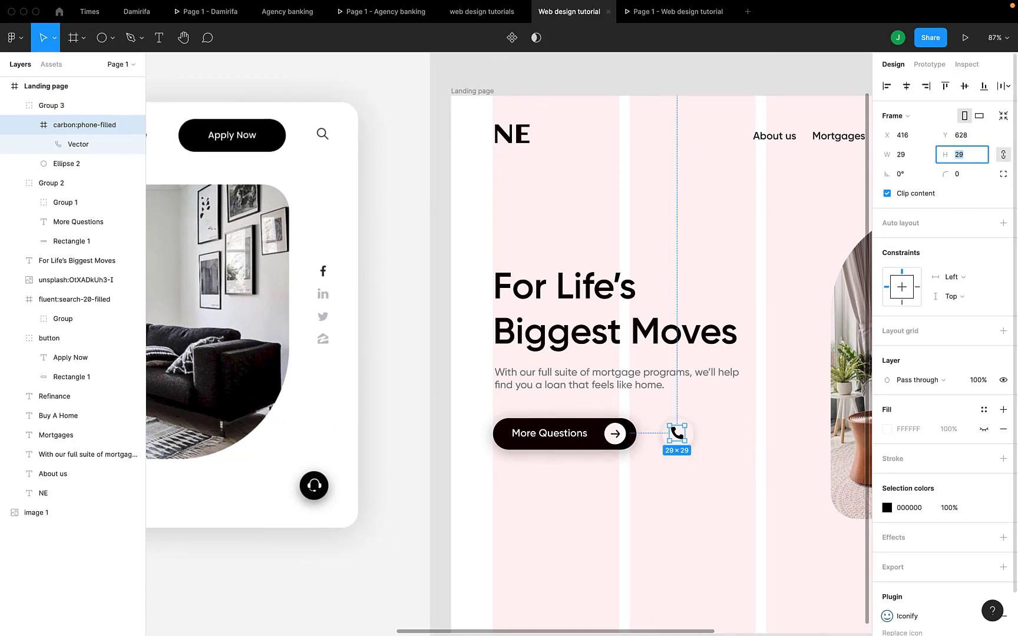
key("Down")
left_click(688, 439)
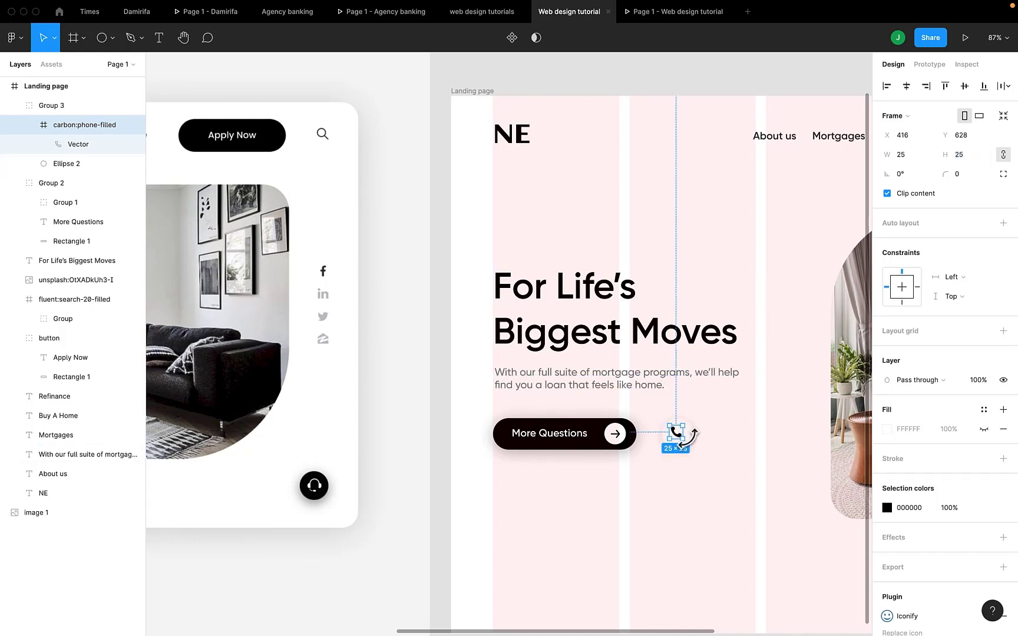
- Centre the resized phone icon horizontally and vertically within its white circle, and check it in the preview
scroll(704, 443, "up", 10)
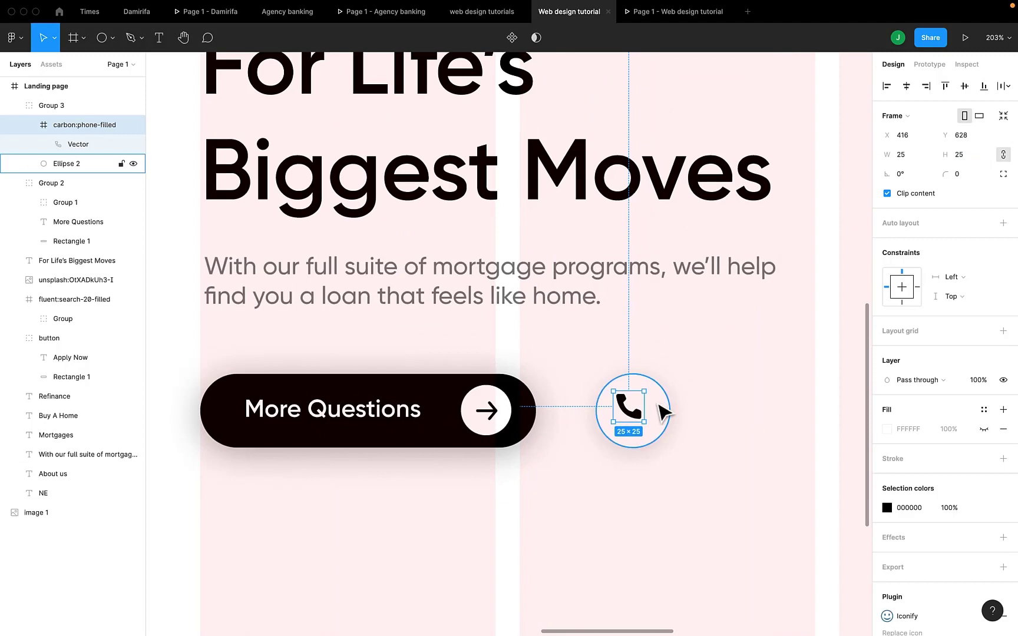
left_click(665, 412, "shift")
left_click(906, 86)
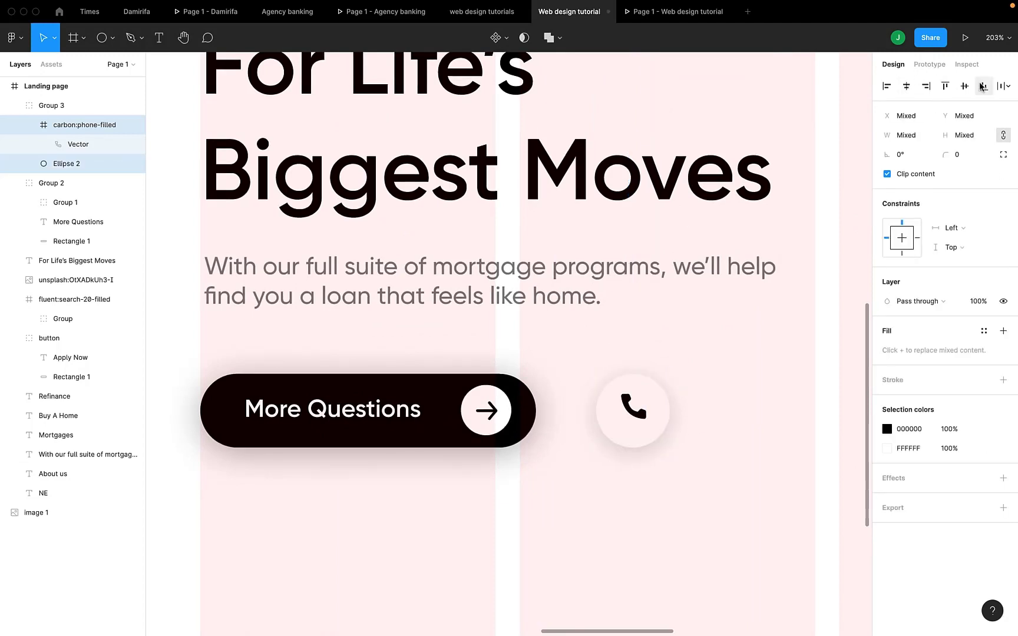
left_click(964, 86)
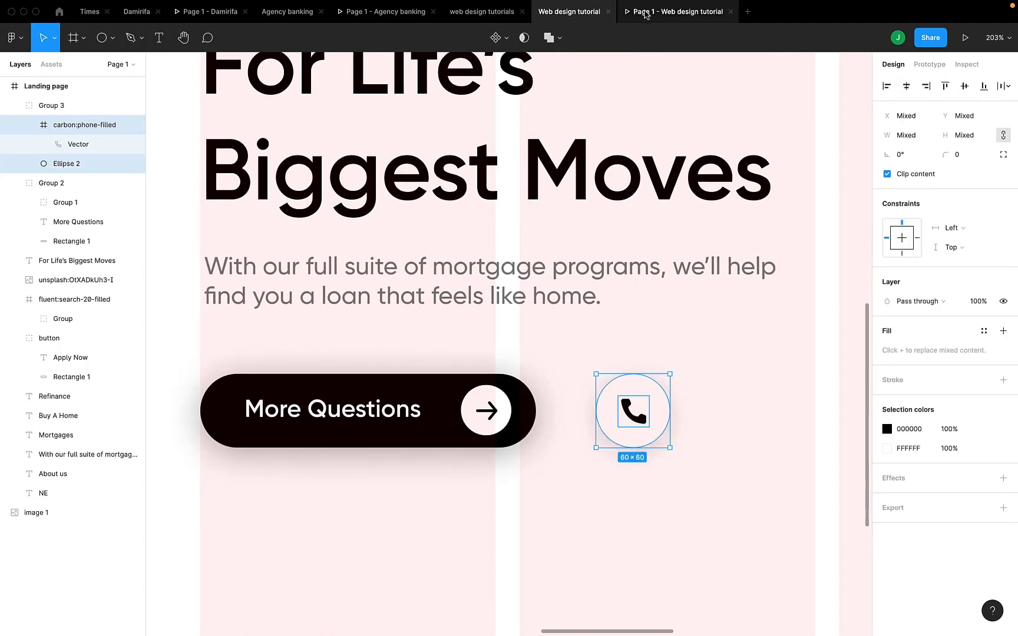
left_click(645, 15)
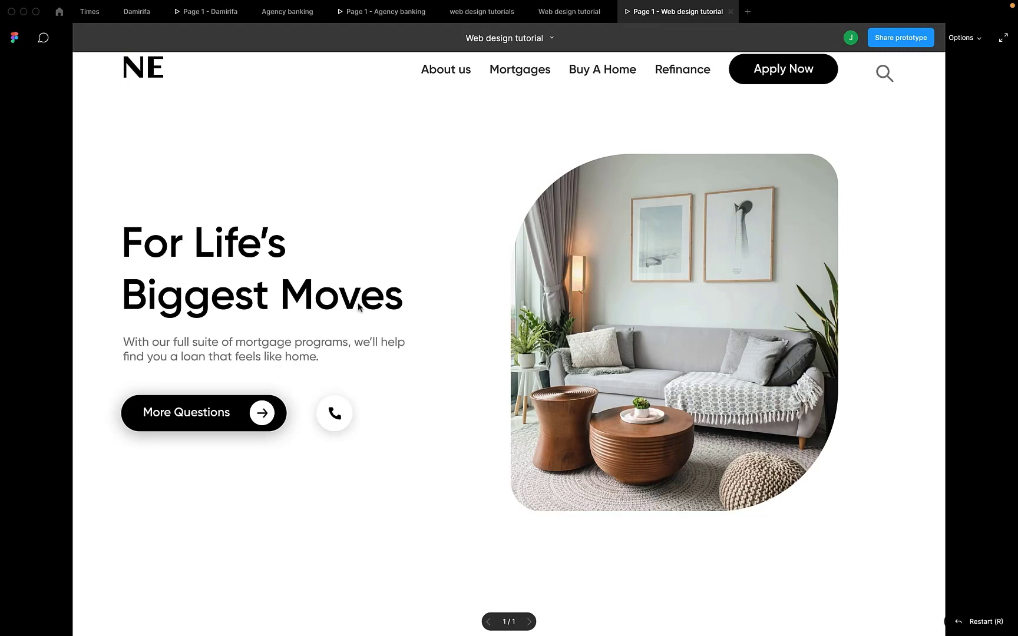